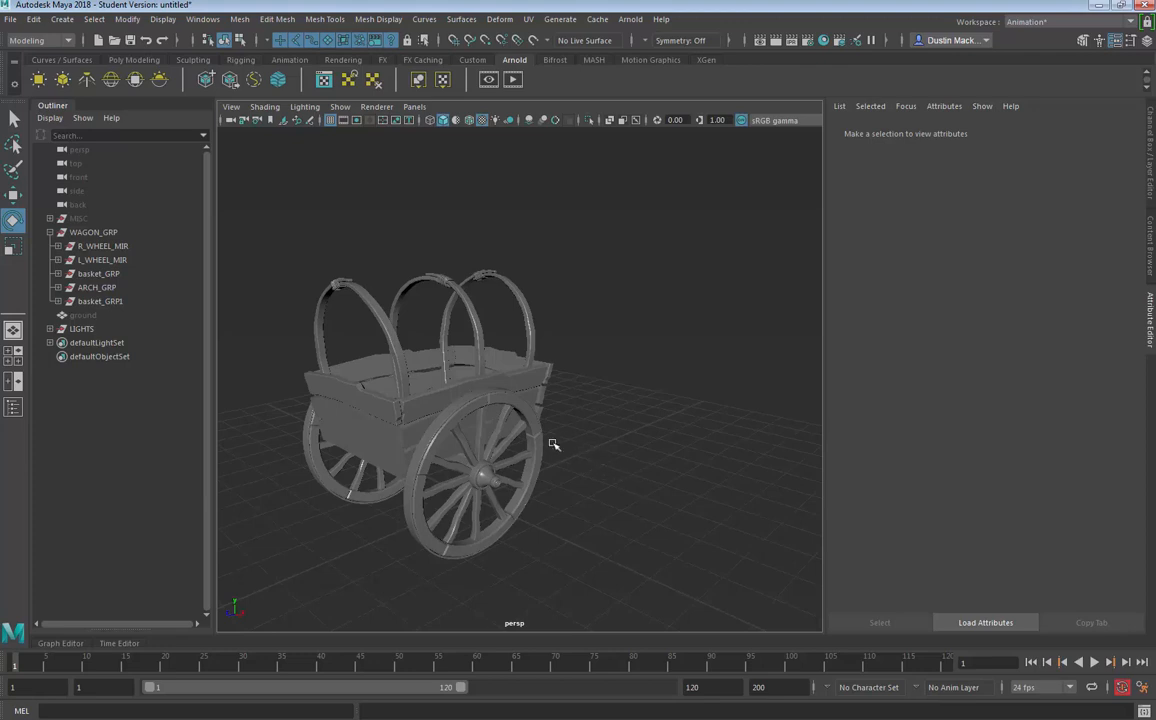
Step: Expand basket_GRP1 and examine which wagon parts it contains
{"action": "left_click_drag", "start_coordinate": [400, 440], "coordinate": [372, 392], "text": "alt"}
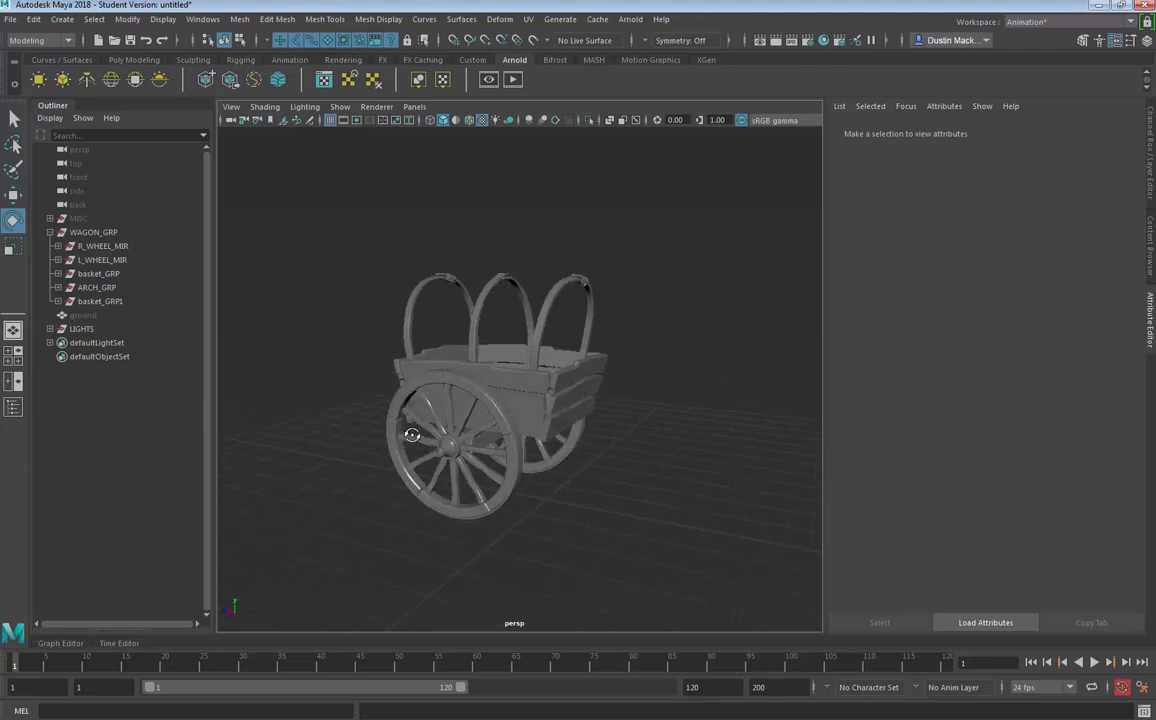
{"action": "left_click", "coordinate": [57, 301]}
{"action": "left_click", "coordinate": [100, 315]}
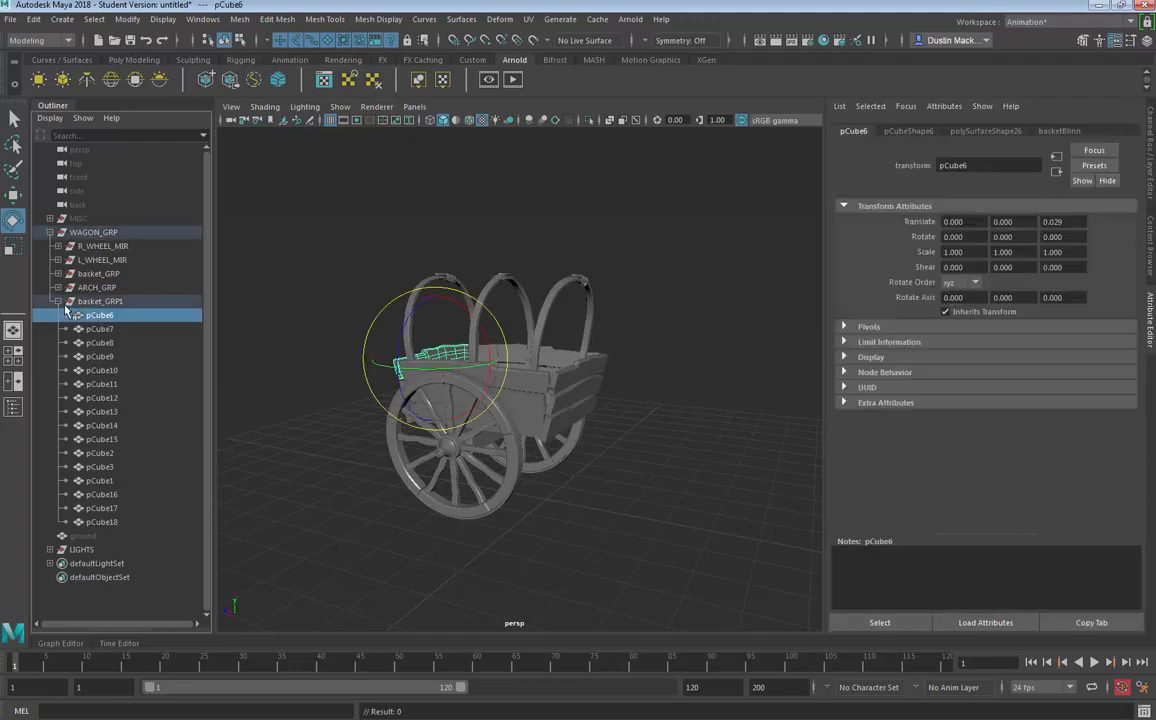
{"action": "left_click_drag", "start_coordinate": [386, 389], "coordinate": [530, 404], "text": "alt"}
{"action": "left_click", "coordinate": [106, 302]}
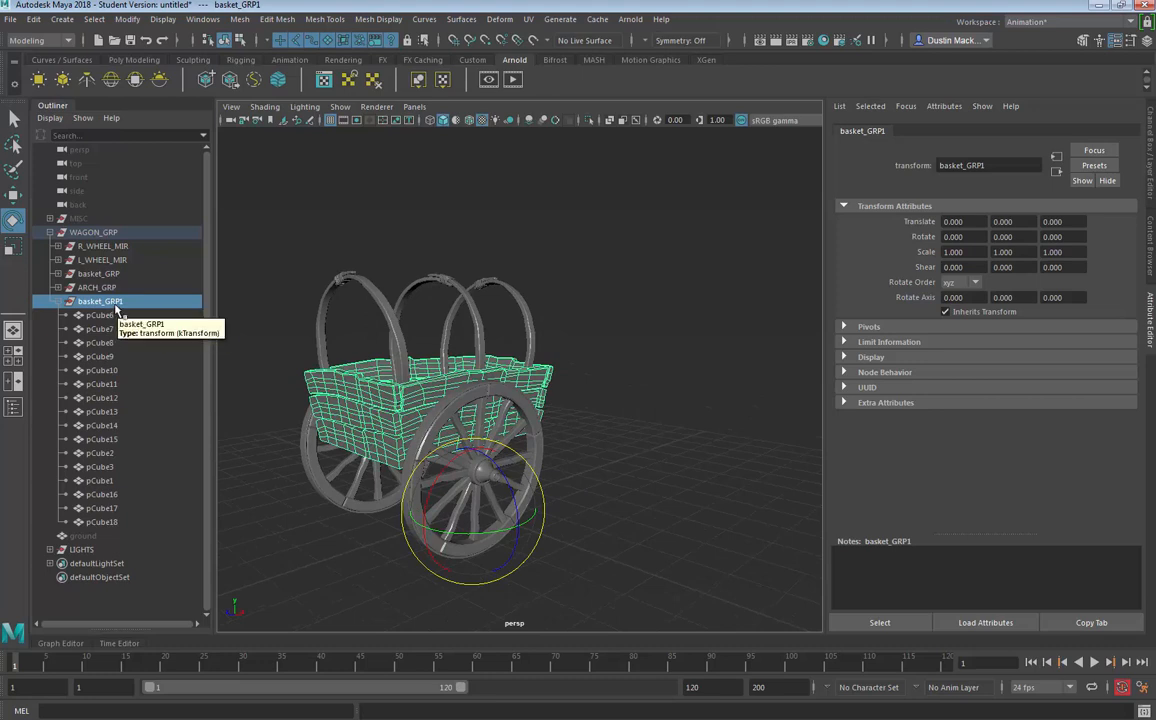
Step: Delete the R_wall_MIRROR, L_wall_MIRROR and R_wall_MIRROR1 groups from basket_GRP
{"action": "left_click", "coordinate": [100, 273]}
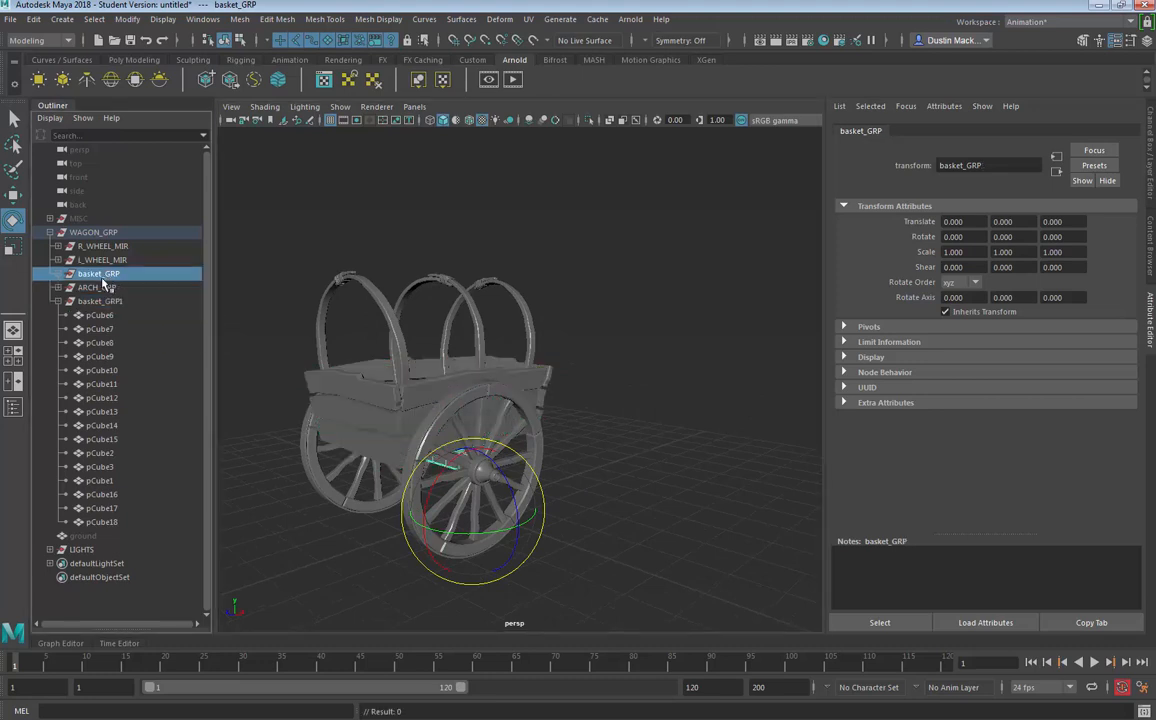
{"action": "left_click", "coordinate": [58, 273]}
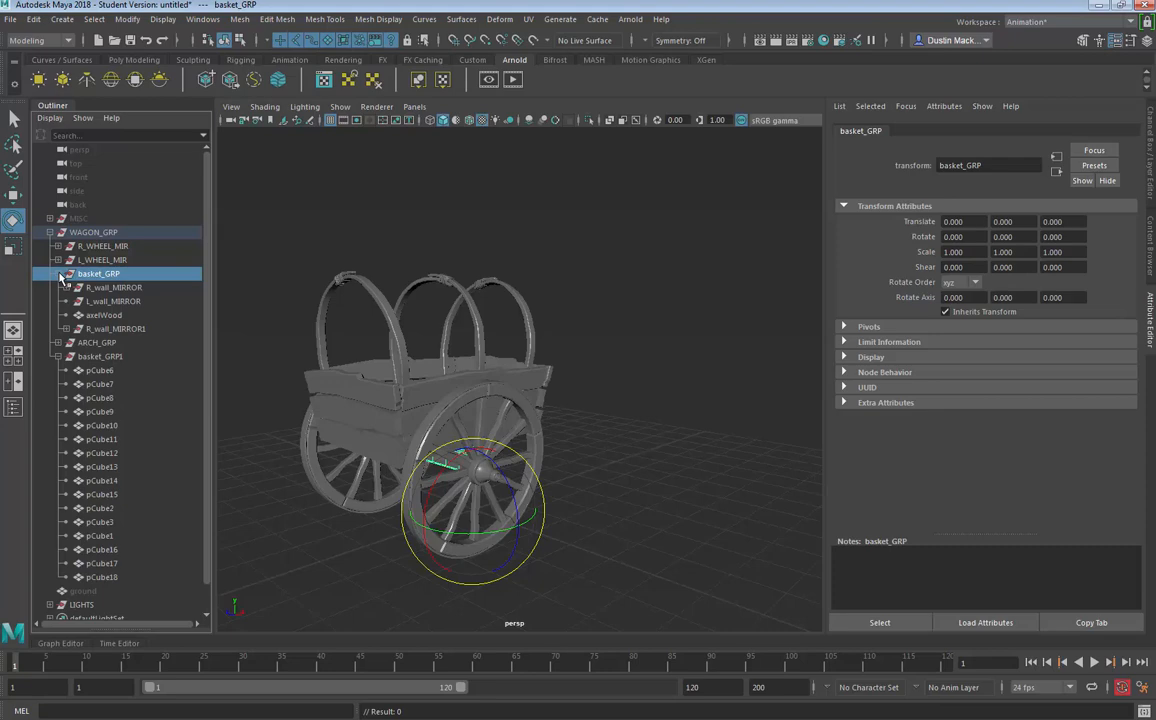
{"action": "left_click", "coordinate": [100, 287]}
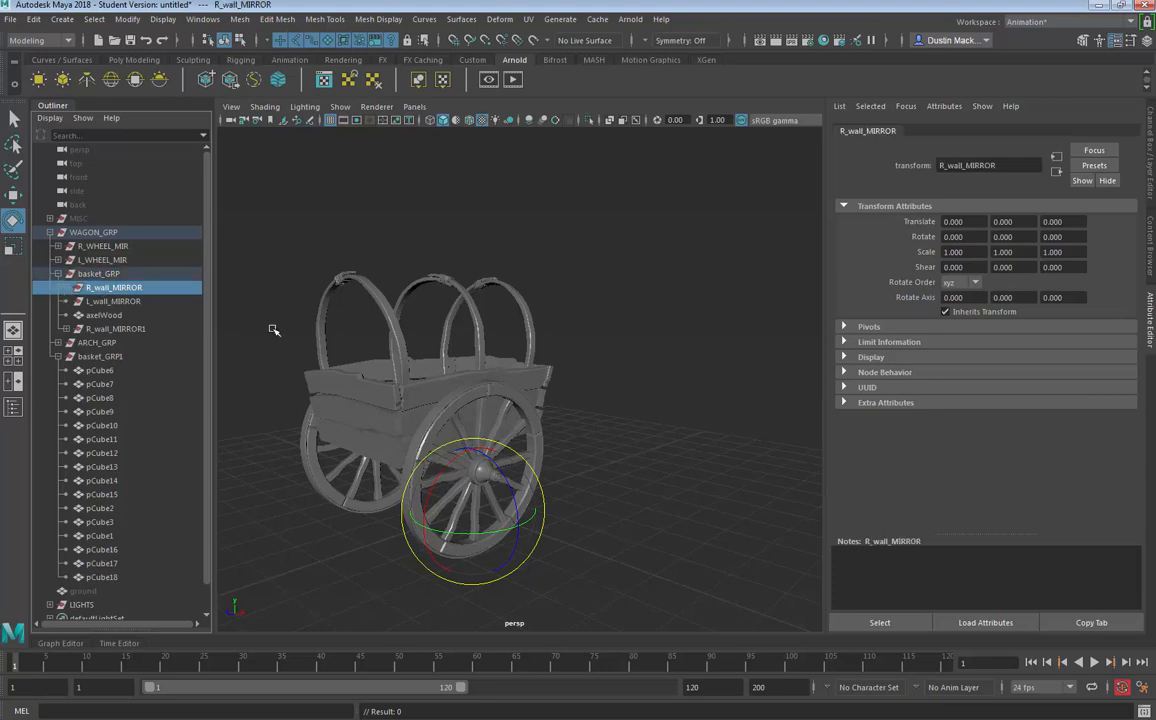
{"action": "left_click_drag", "start_coordinate": [272, 326], "coordinate": [220, 385], "text": "alt"}
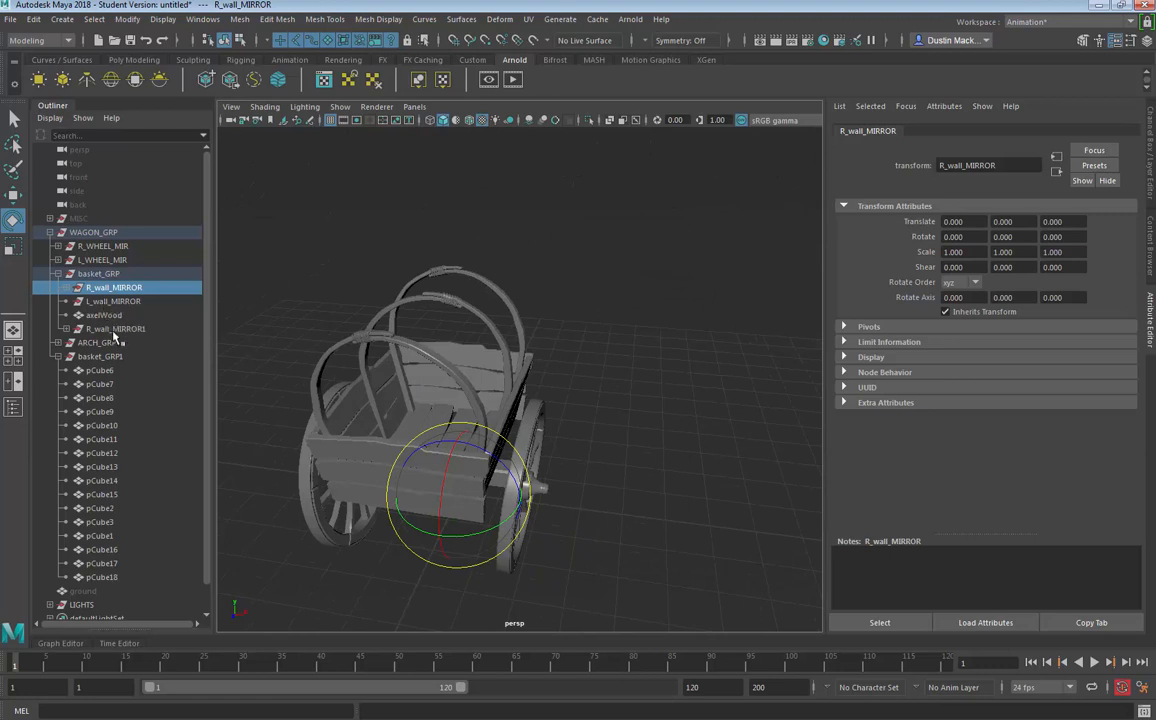
{"action": "left_click", "coordinate": [113, 328]}
{"action": "left_click", "coordinate": [113, 301], "text": "ctrl"}
{"action": "left_click", "coordinate": [113, 287], "text": "ctrl"}
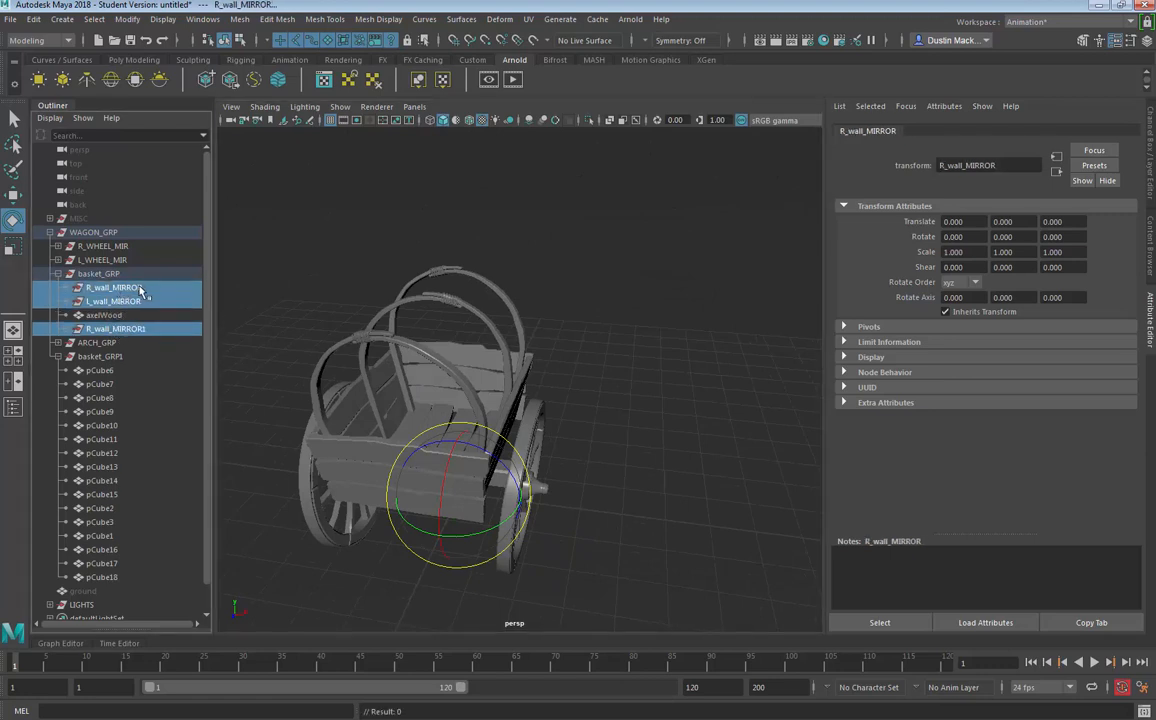
{"action": "key", "text": "Delete"}
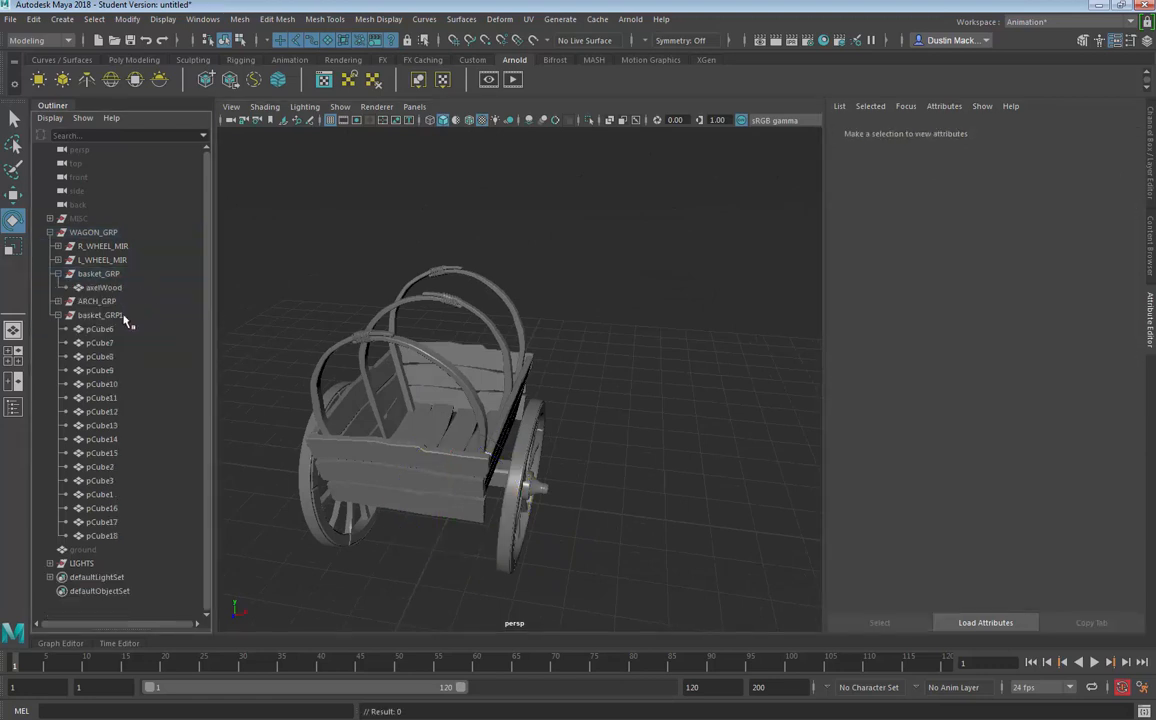
Step: Parent axelWood from basket_GRP under basket_GRP1
{"action": "left_click", "coordinate": [121, 315]}
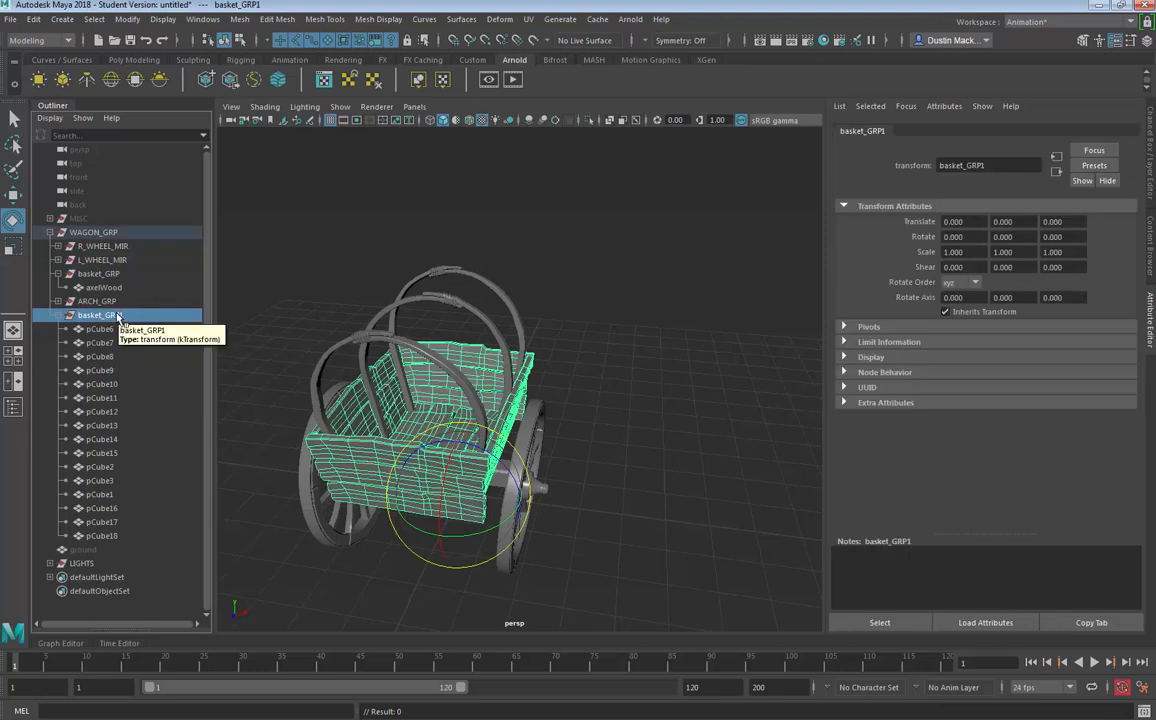
{"action": "left_click", "coordinate": [106, 288]}
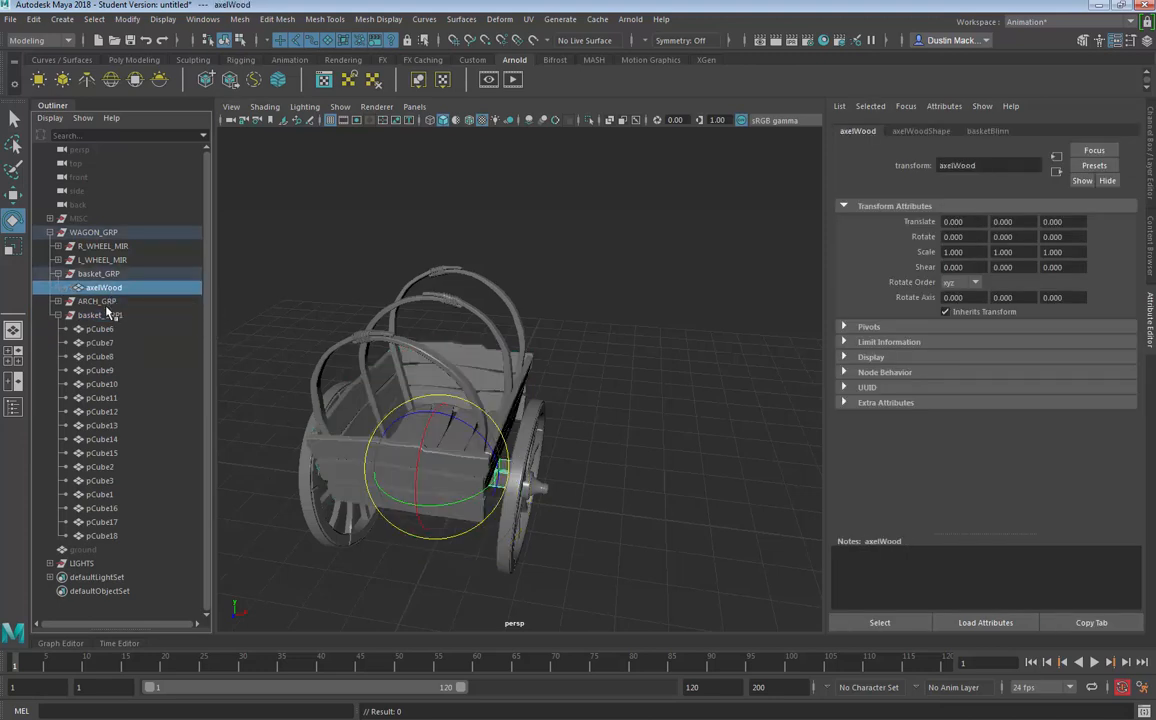
{"action": "left_click", "coordinate": [107, 316], "text": "ctrl"}
{"action": "key", "text": "p"}
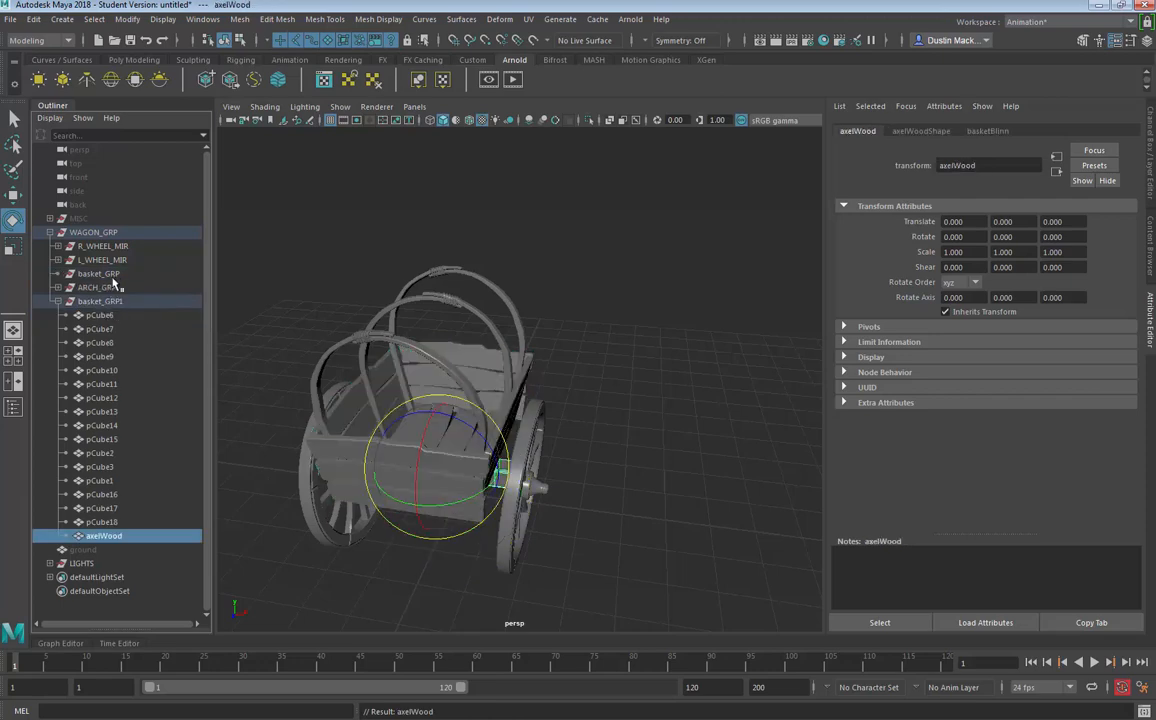
Step: Delete the emptied basket_GRP group and rename basket_GRP1 as basket_GRP
{"action": "double_click", "coordinate": [114, 287]}
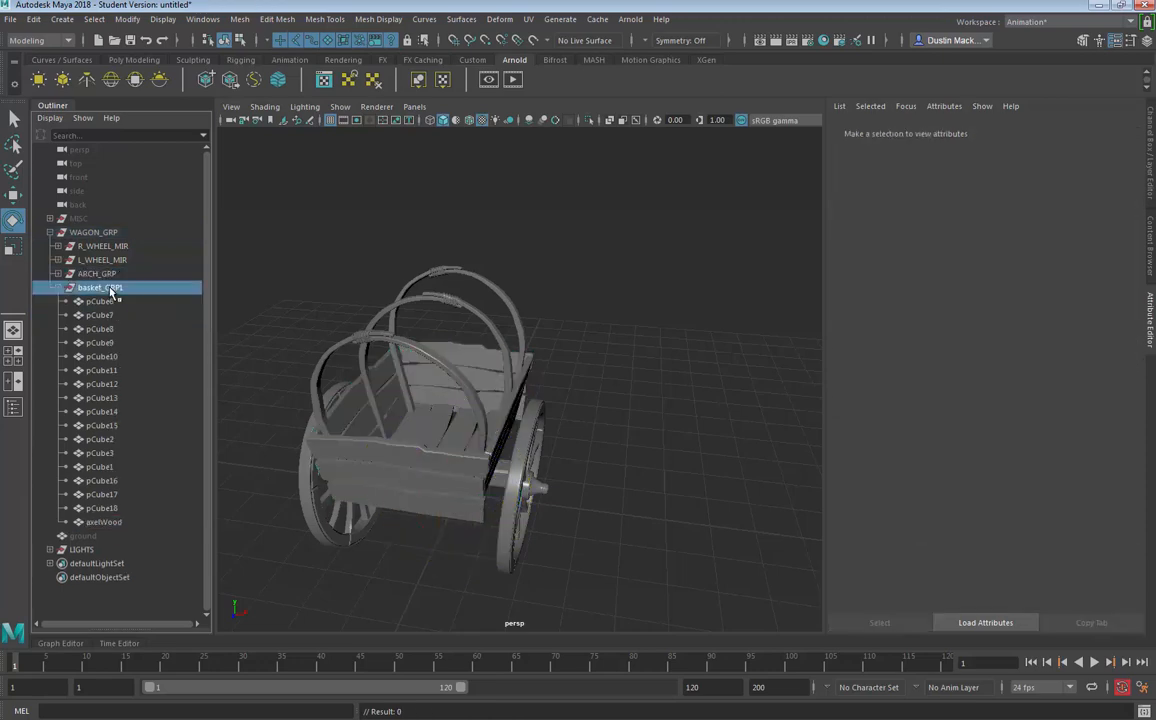
{"action": "key", "text": "End"}
{"action": "key", "text": "BackSpace"}
{"action": "key", "text": "Return"}
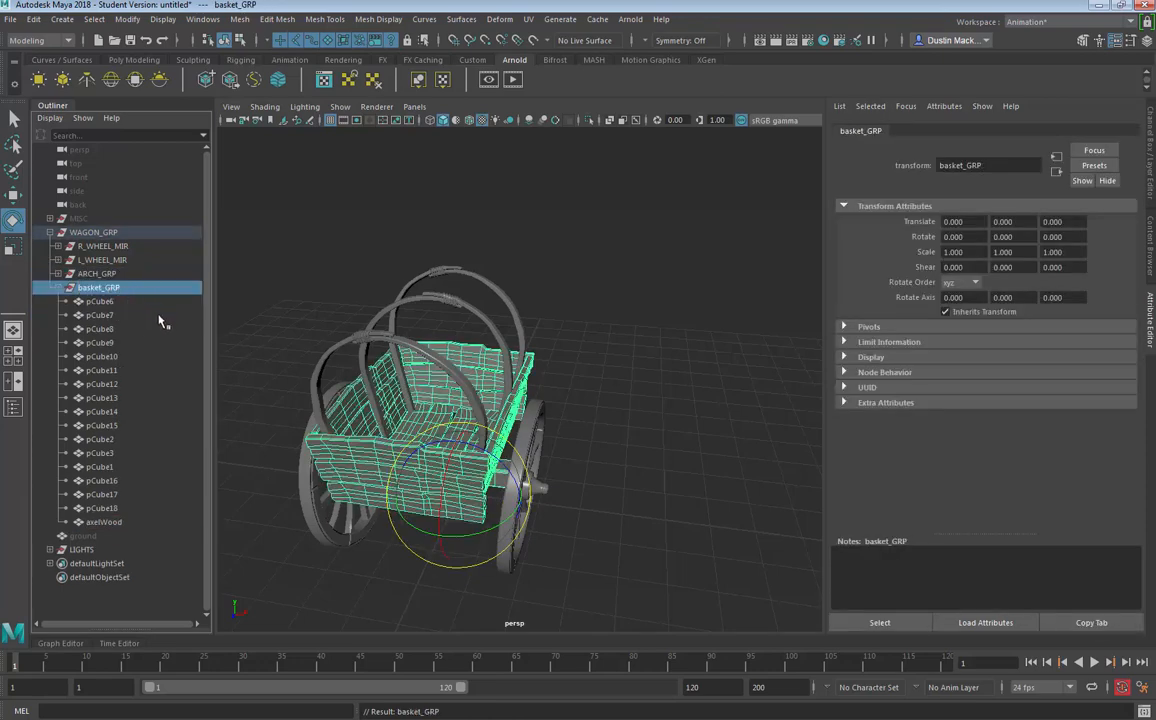
Step: Select the basket pieces from pCube6 through pCube18 and replace "pCube" with "plank_" in the selected names
{"action": "left_click", "coordinate": [99, 301]}
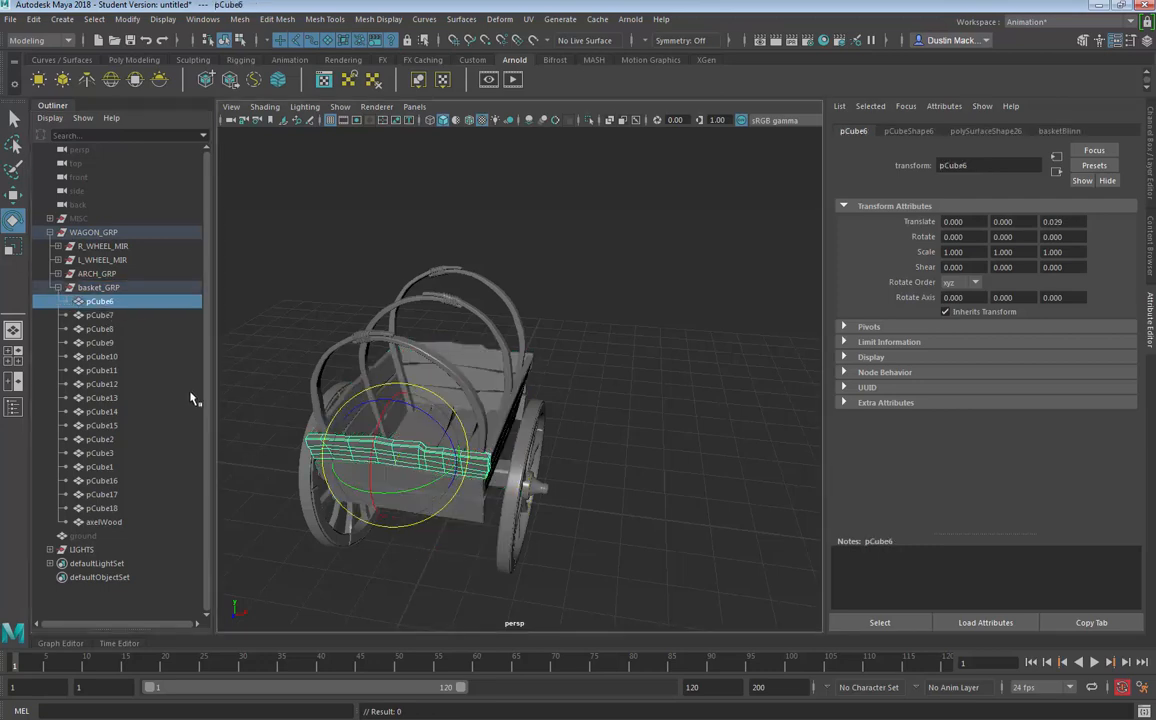
{"action": "left_click_drag", "start_coordinate": [262, 362], "coordinate": [206, 369], "text": "alt"}
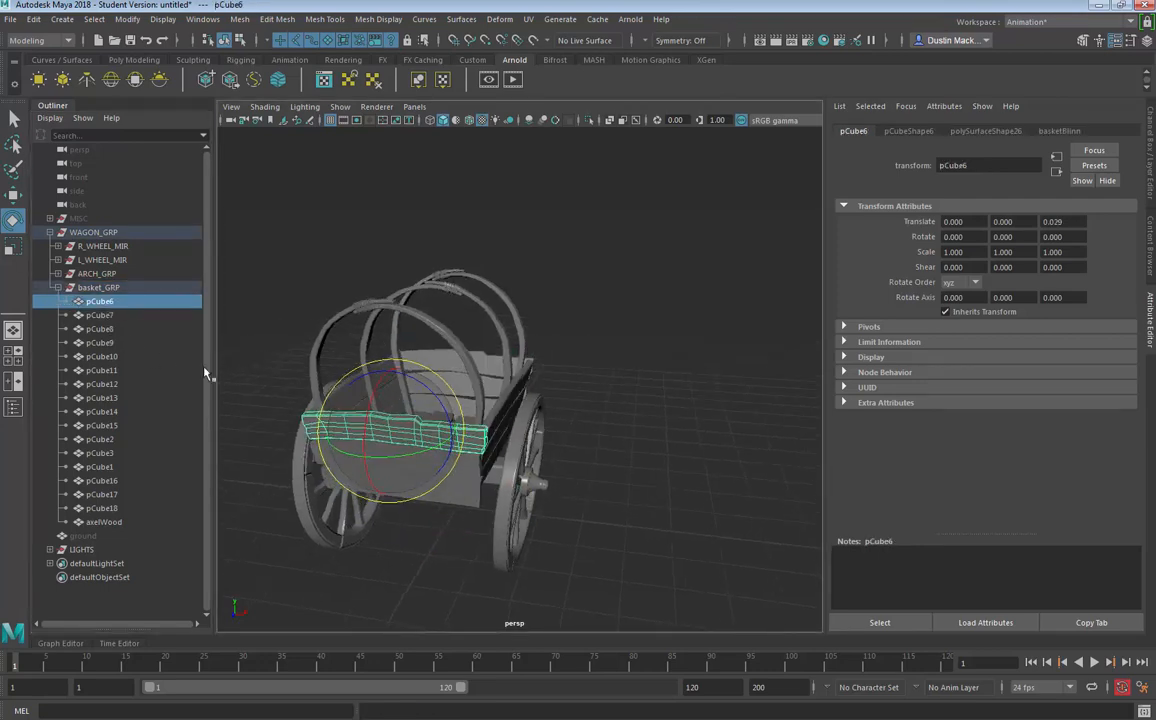
{"action": "left_click", "coordinate": [101, 508], "text": "shift"}
{"action": "left_click_drag", "start_coordinate": [520, 545], "coordinate": [558, 530], "text": "alt"}
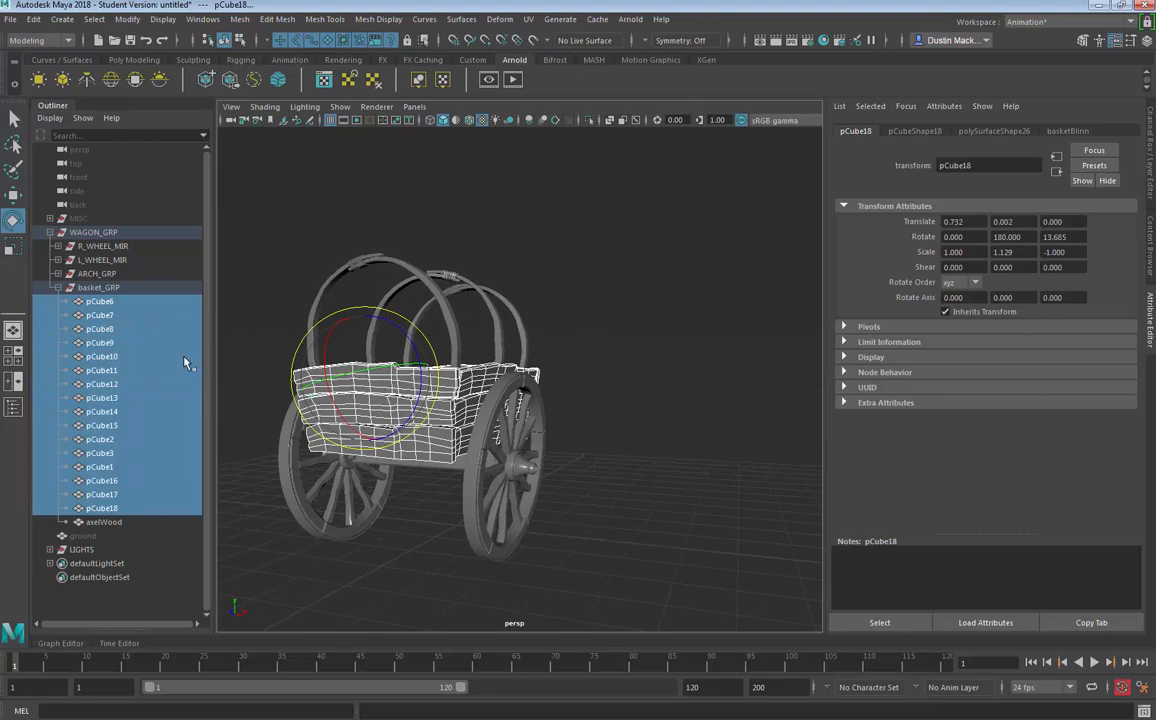
{"action": "left_click", "coordinate": [108, 301]}
{"action": "left_click", "coordinate": [147, 507], "text": "shift"}
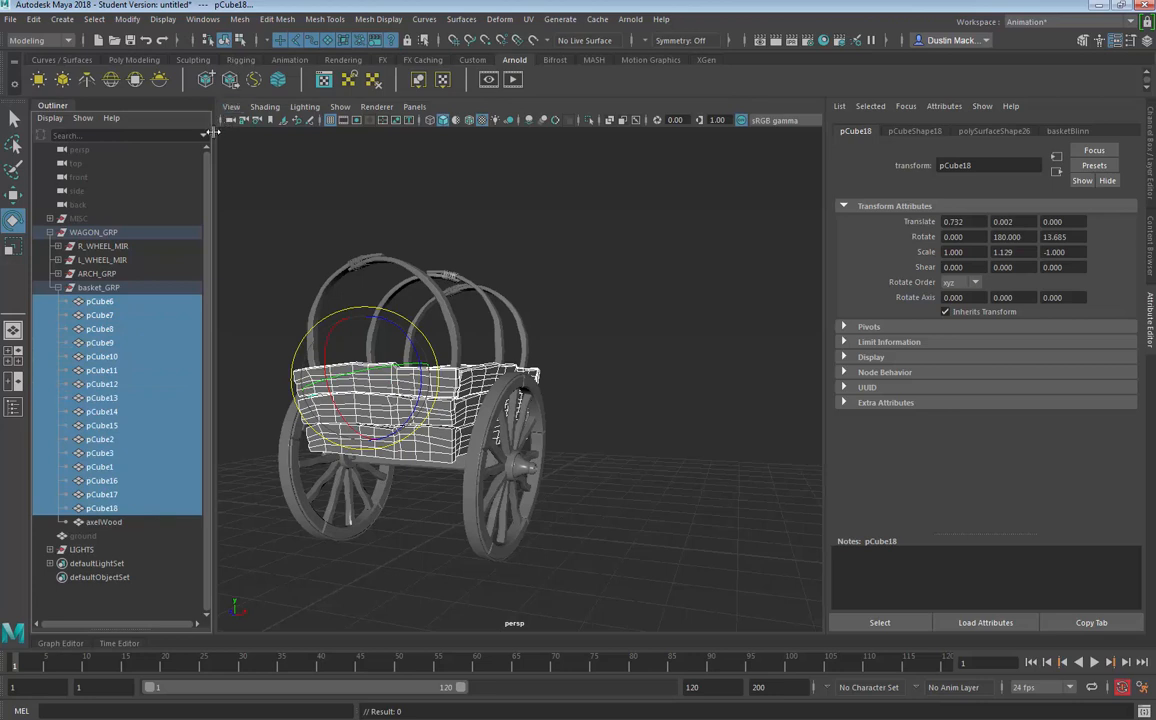
{"action": "mouse_move", "coordinate": [212, 131]}
{"action": "left_mouse_down"}
{"action": "mouse_move", "coordinate": [228, 133]}
{"action": "mouse_move", "coordinate": [211, 134]}
{"action": "left_mouse_up"}
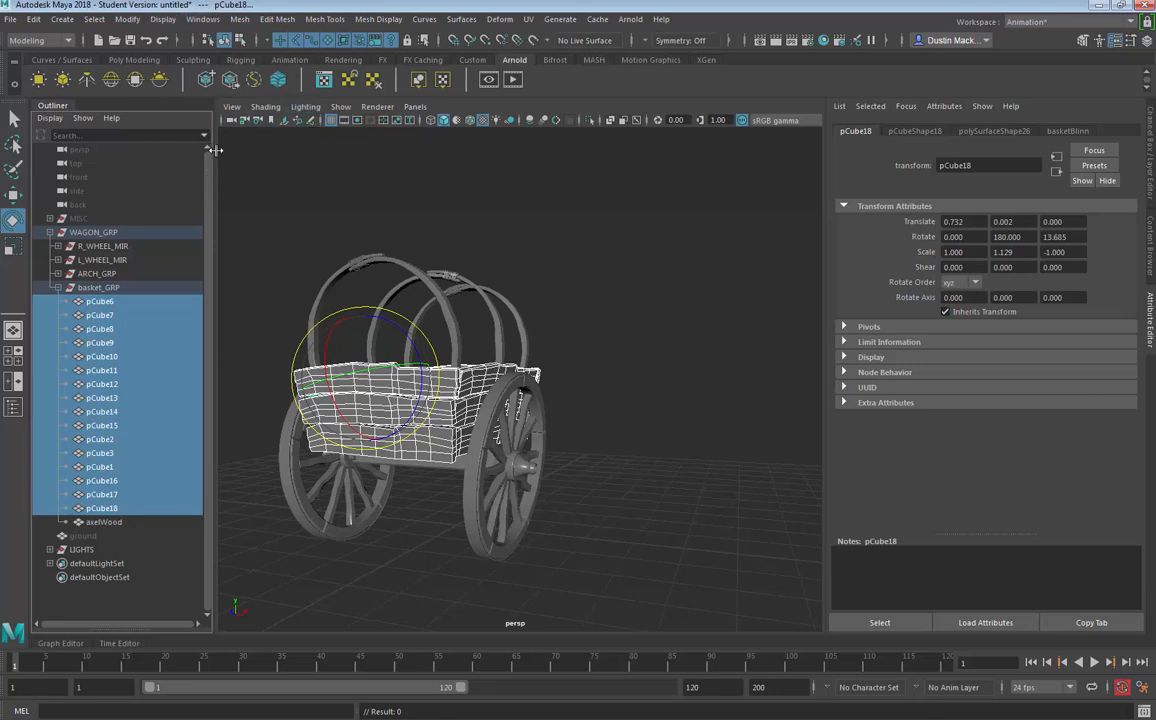
{"action": "left_click", "coordinate": [212, 22]}
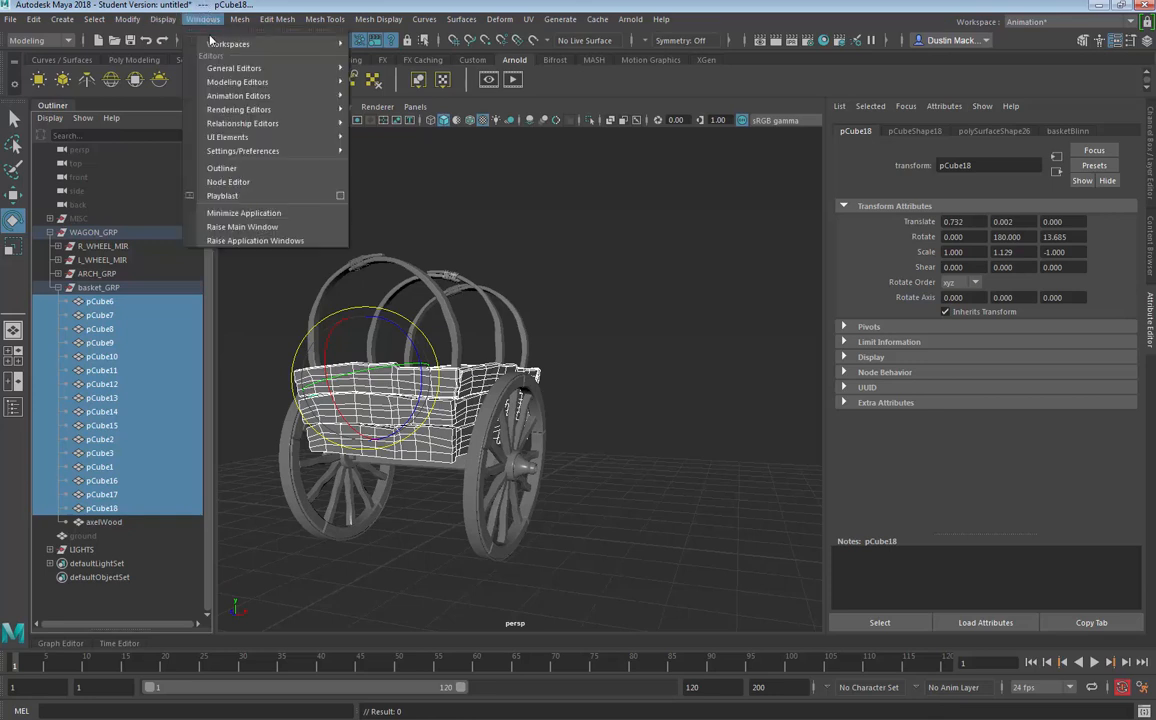
{"action": "mouse_move", "coordinate": [128, 22]}
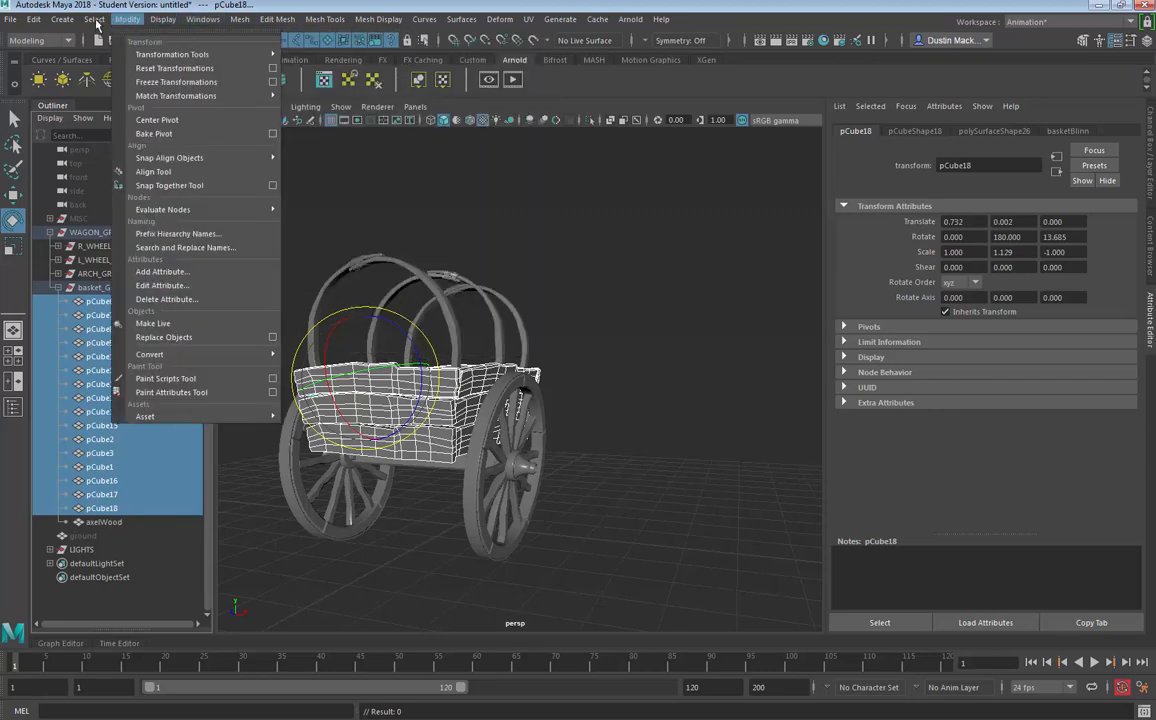
{"action": "left_click", "coordinate": [220, 250]}
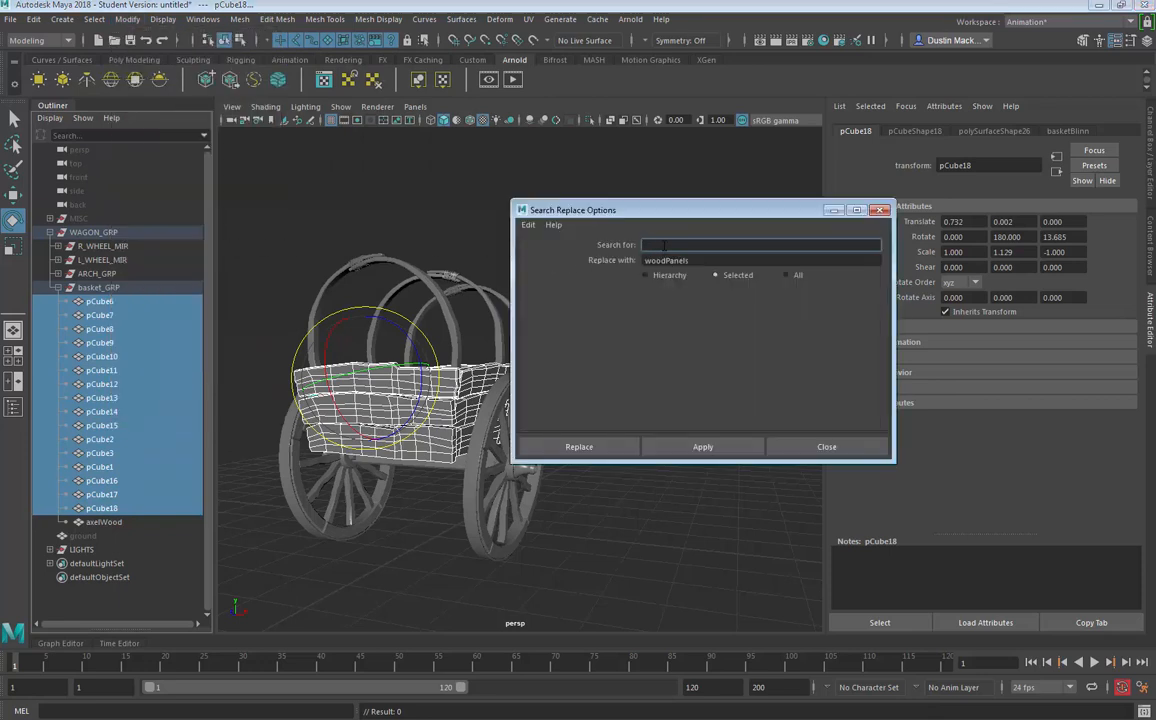
{"action": "key", "text": "Tab"}
{"action": "key", "text": "BackSpace"}
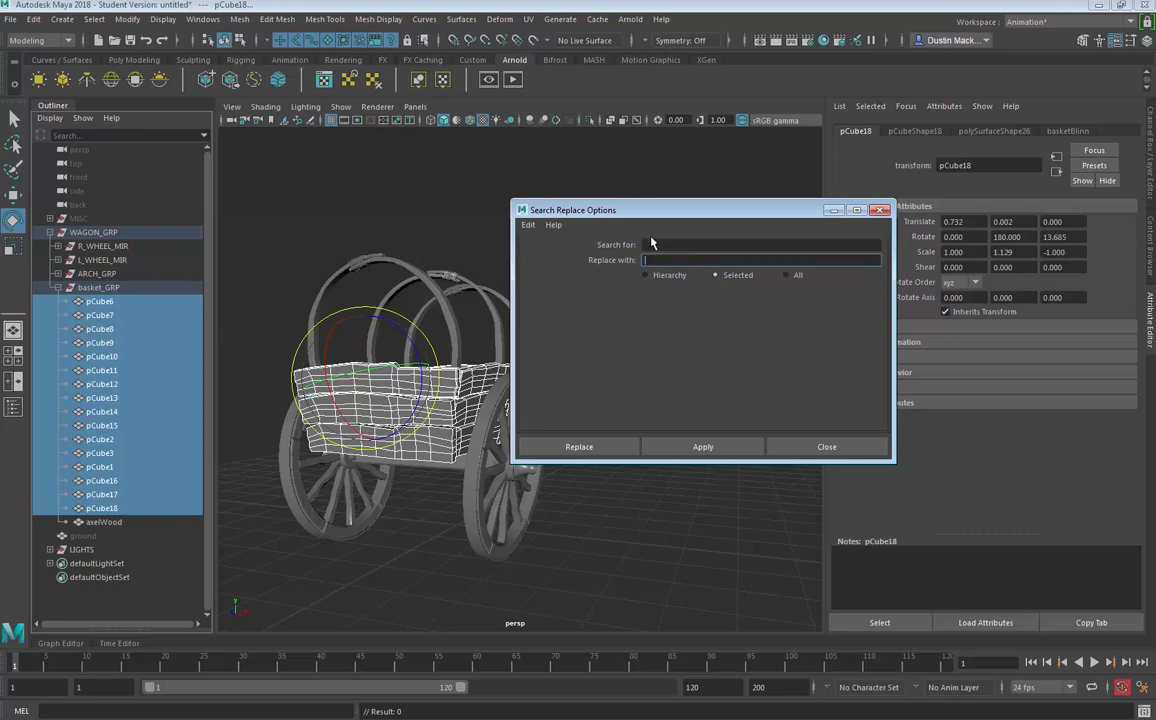
{"action": "left_click", "coordinate": [657, 244]}
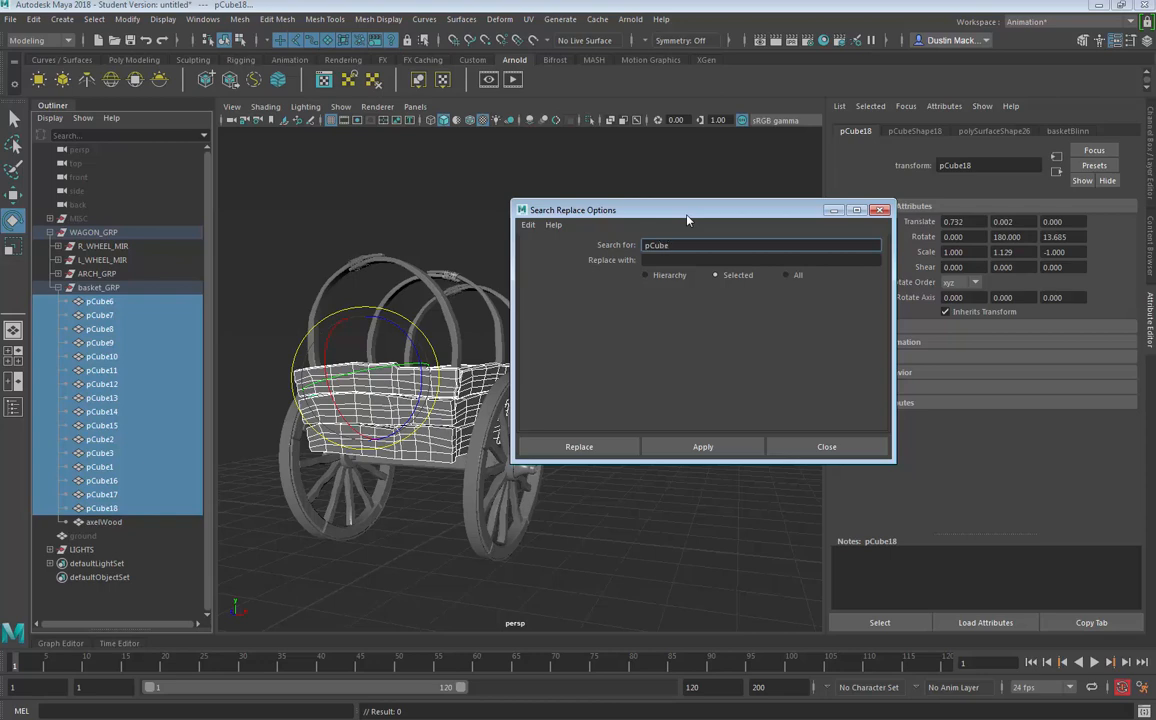
{"action": "left_click", "coordinate": [697, 260]}
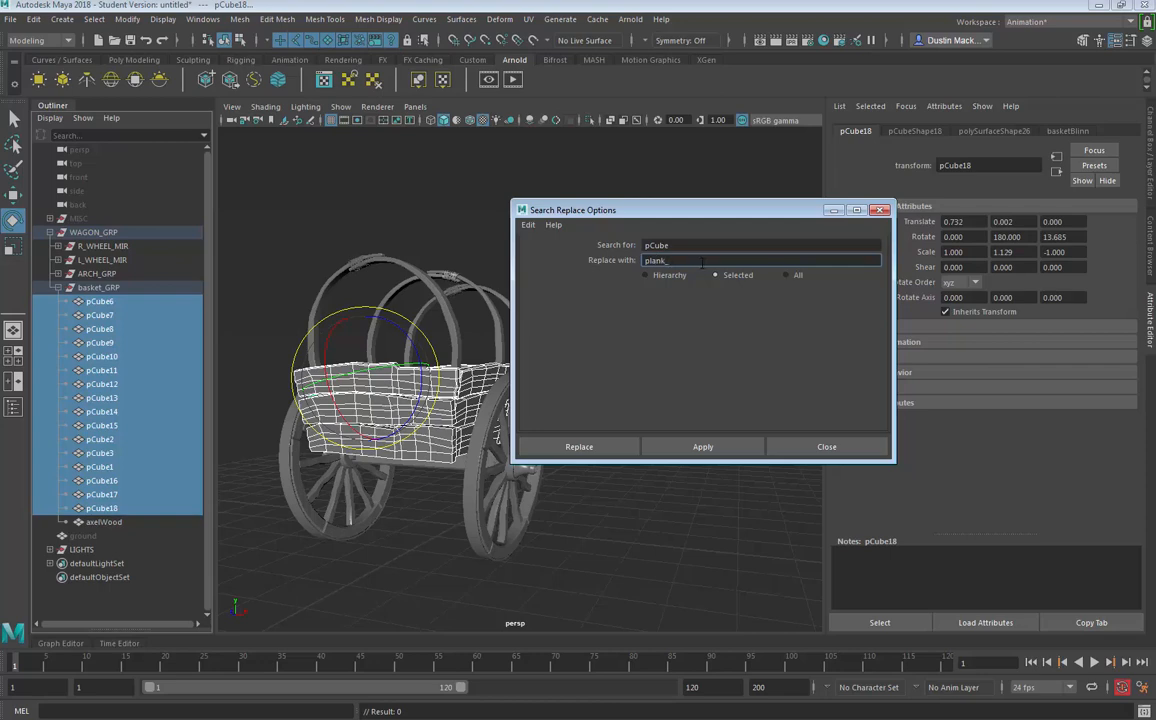
{"action": "left_click", "coordinate": [672, 449]}
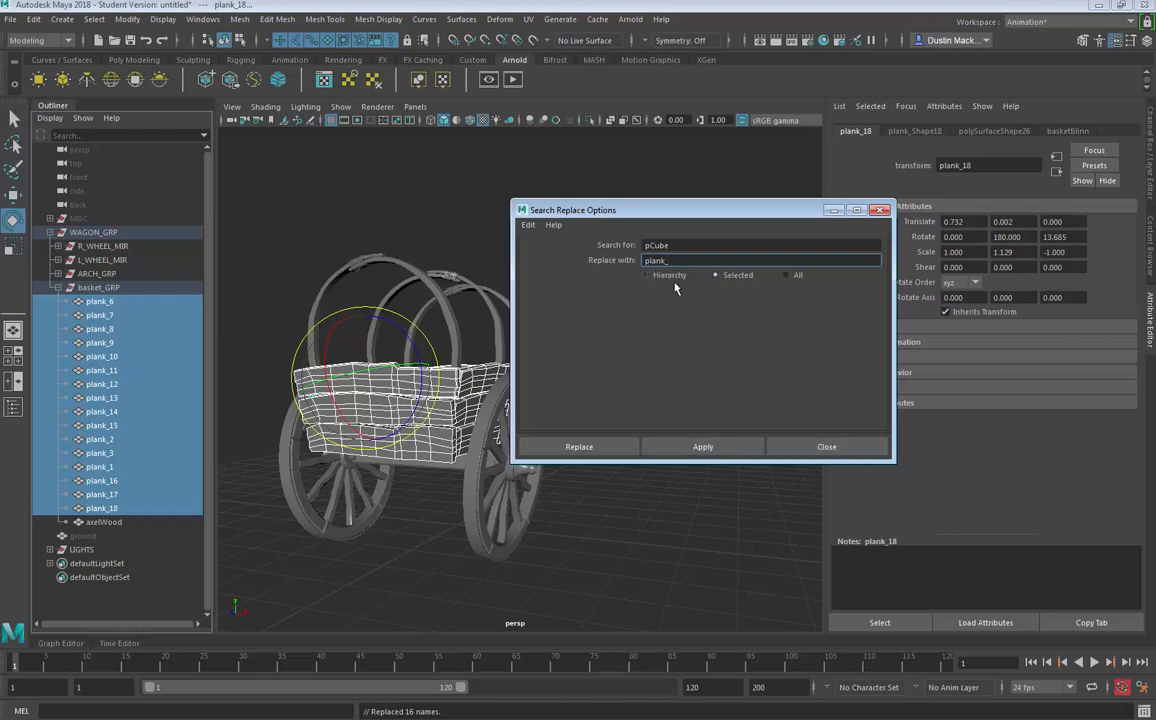
{"action": "left_click", "coordinate": [815, 445]}
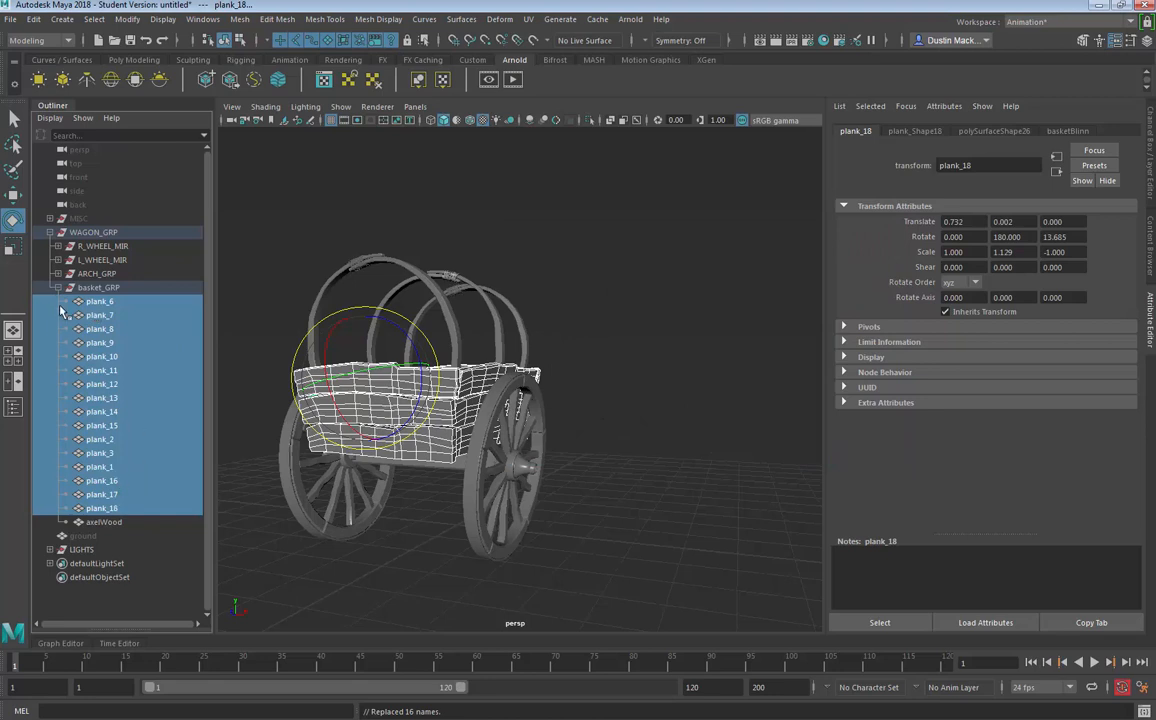
Step: Collapse basket_GRP and rename polySurface6, the small binding on top of arch2, as tie_01
{"action": "left_click", "coordinate": [58, 288]}
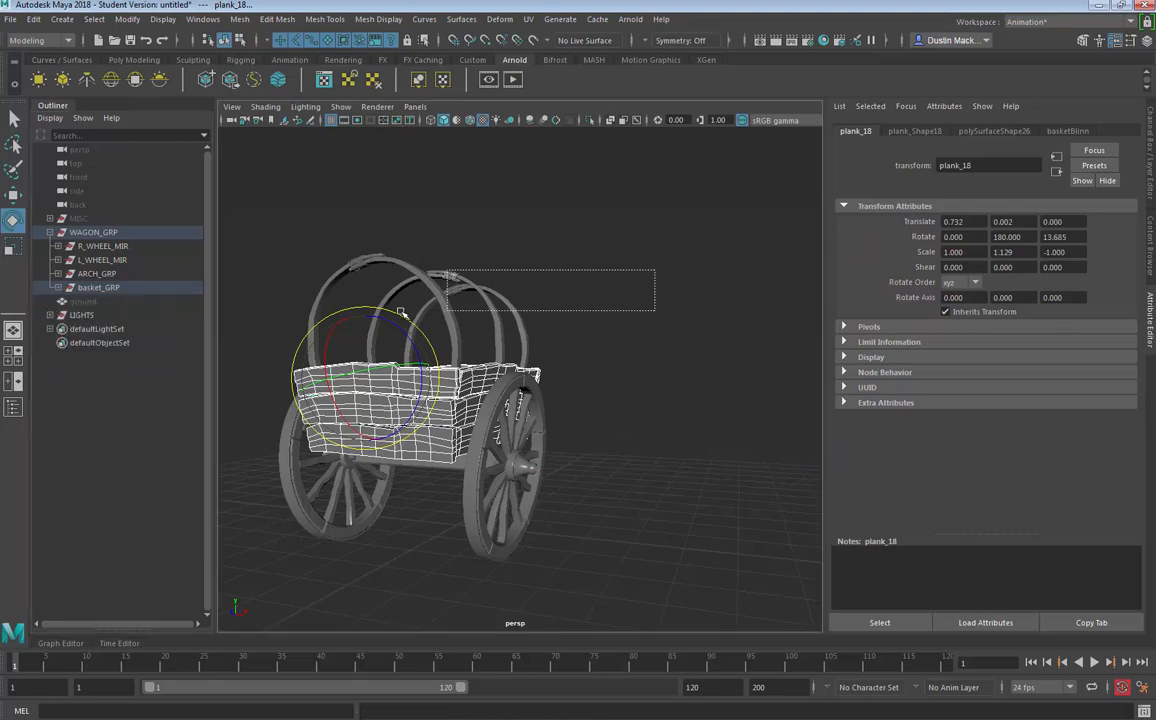
{"action": "left_click", "coordinate": [420, 282]}
{"action": "key", "text": "f"}
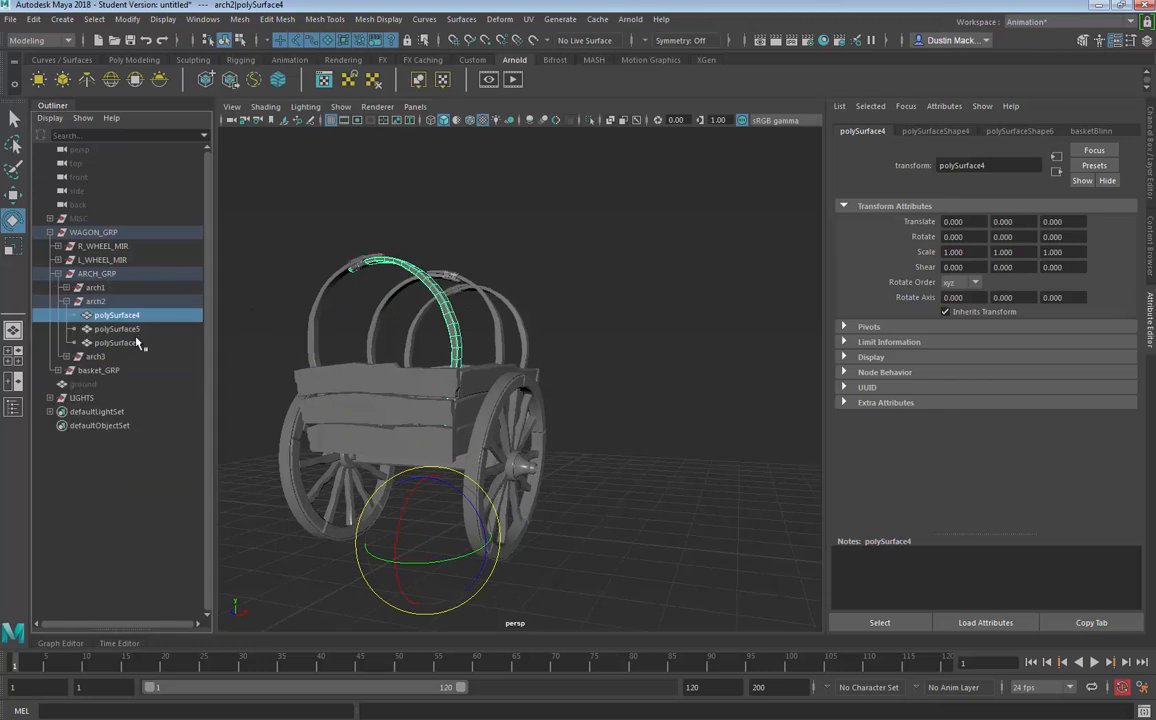
{"action": "left_click", "coordinate": [136, 343], "text": "shift"}
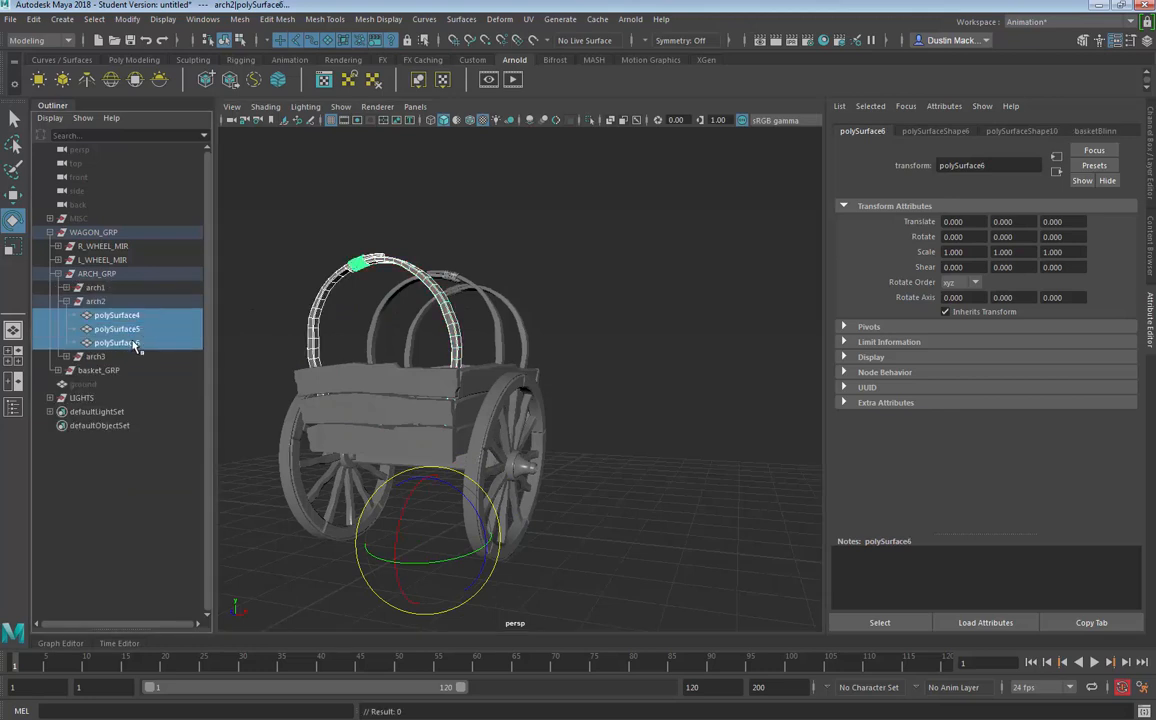
{"action": "left_click", "coordinate": [124, 316]}
{"action": "left_click", "coordinate": [128, 330]}
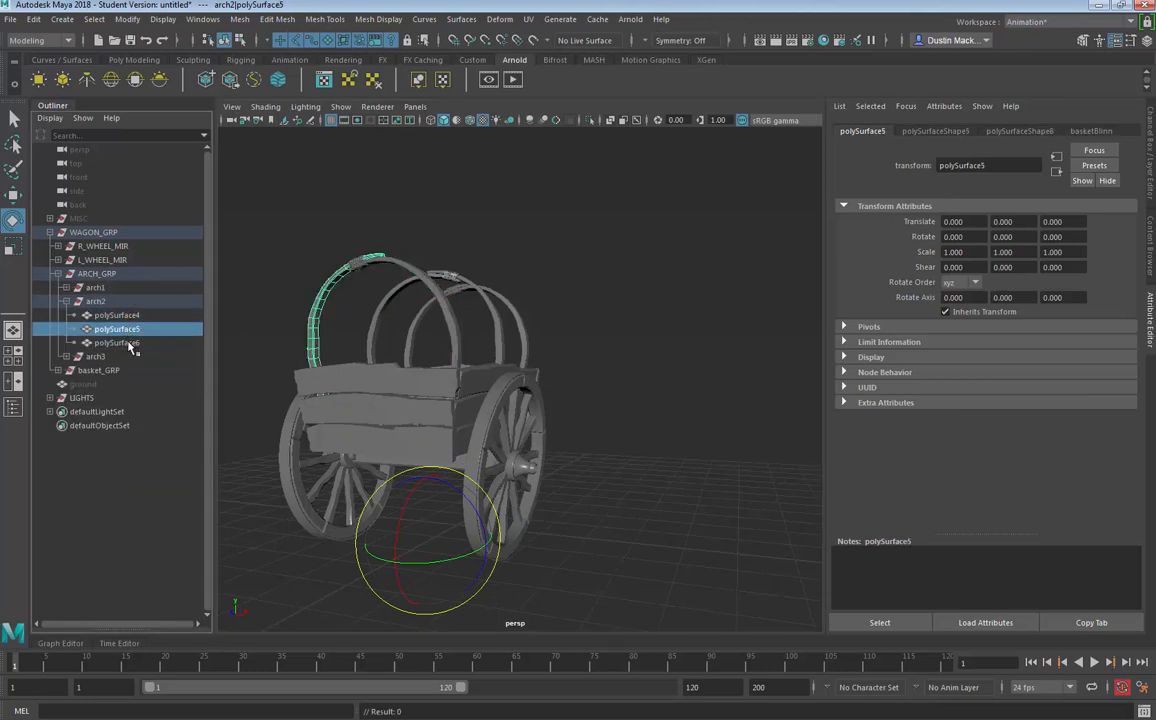
{"action": "left_click", "coordinate": [129, 344]}
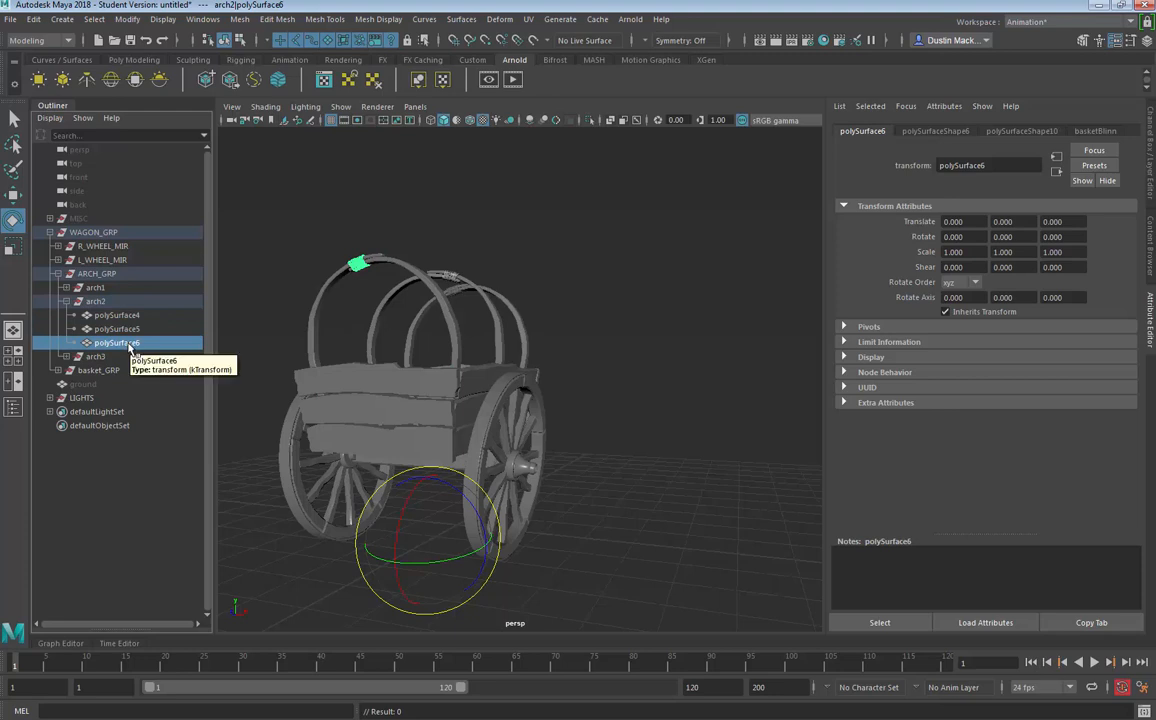
{"action": "double_click", "coordinate": [129, 344]}
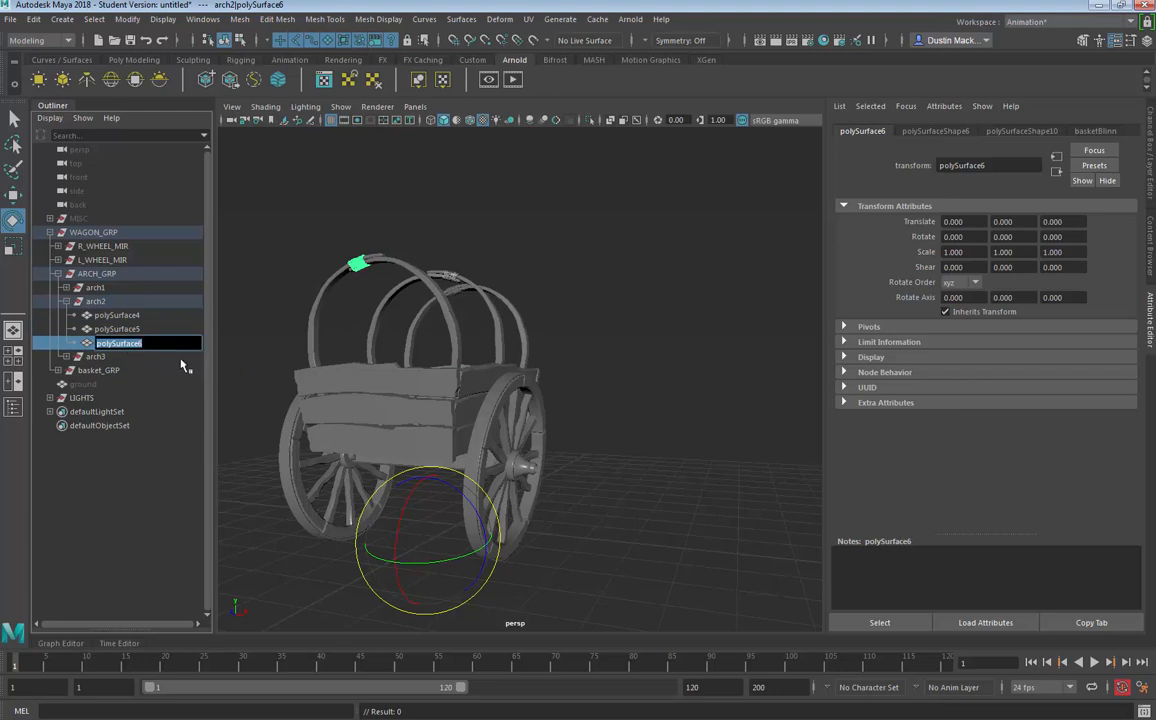
{"action": "type", "text": "tie_01"}
{"action": "key", "text": "Return"}
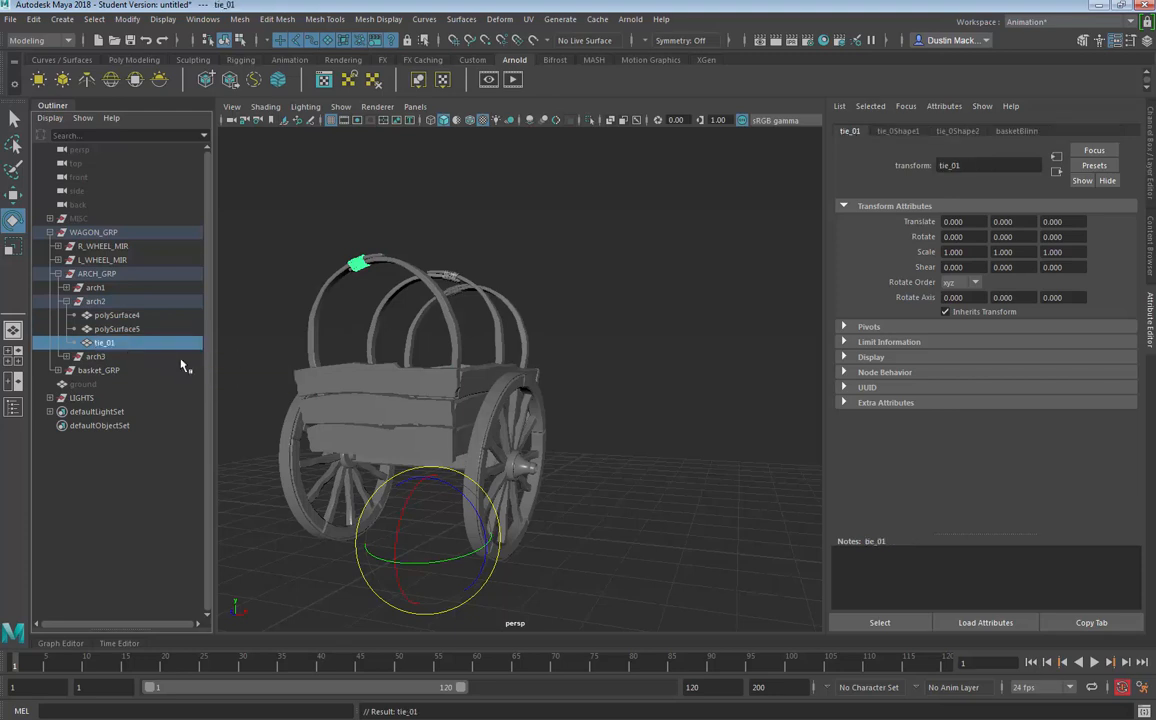
Step: Under arch2, rename polySurface5 as arch_01 and polySurface4 as arch_02
{"action": "left_click", "coordinate": [135, 329]}
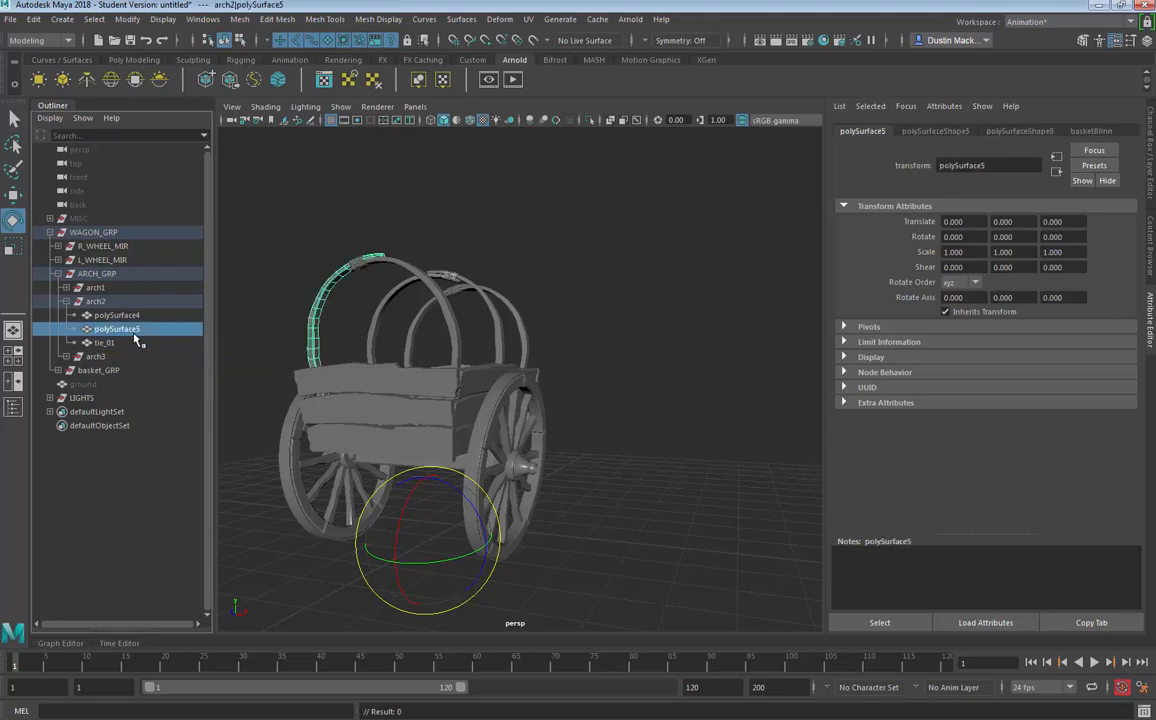
{"action": "double_click", "coordinate": [140, 329]}
{"action": "type", "text": "arch_01"}
{"action": "key", "text": "ctrl+a"}
{"action": "key", "text": "ctrl+c"}
{"action": "double_click", "coordinate": [99, 317]}
{"action": "key", "text": "ctrl+v"}
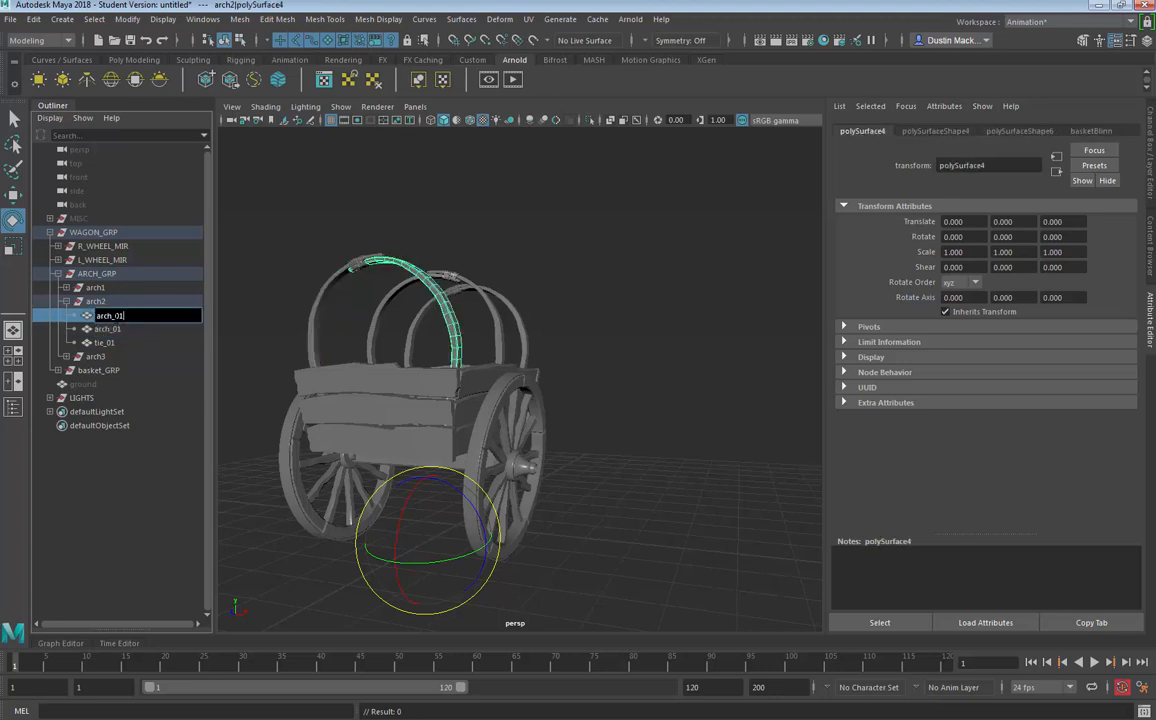
{"action": "key", "text": "Return"}
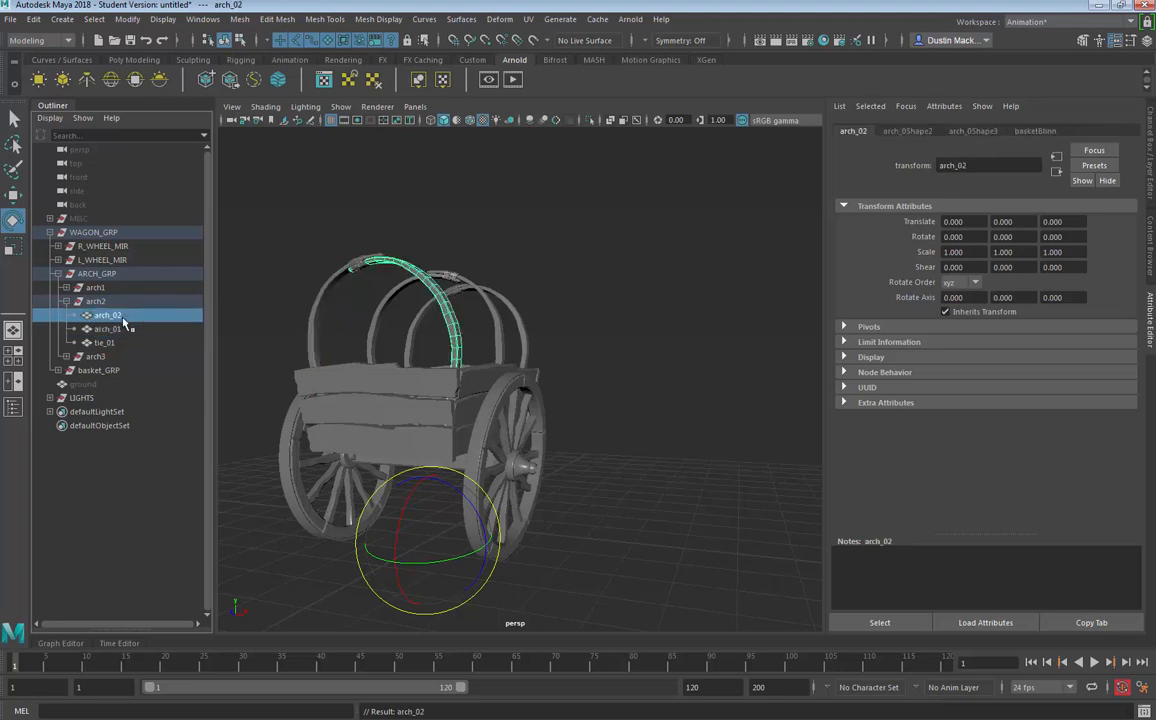
Step: Expand arch1 and rename its polySurface4 as arch_03 and its polySurface5 as arch_04
{"action": "left_click", "coordinate": [66, 287]}
{"action": "double_click", "coordinate": [108, 356]}
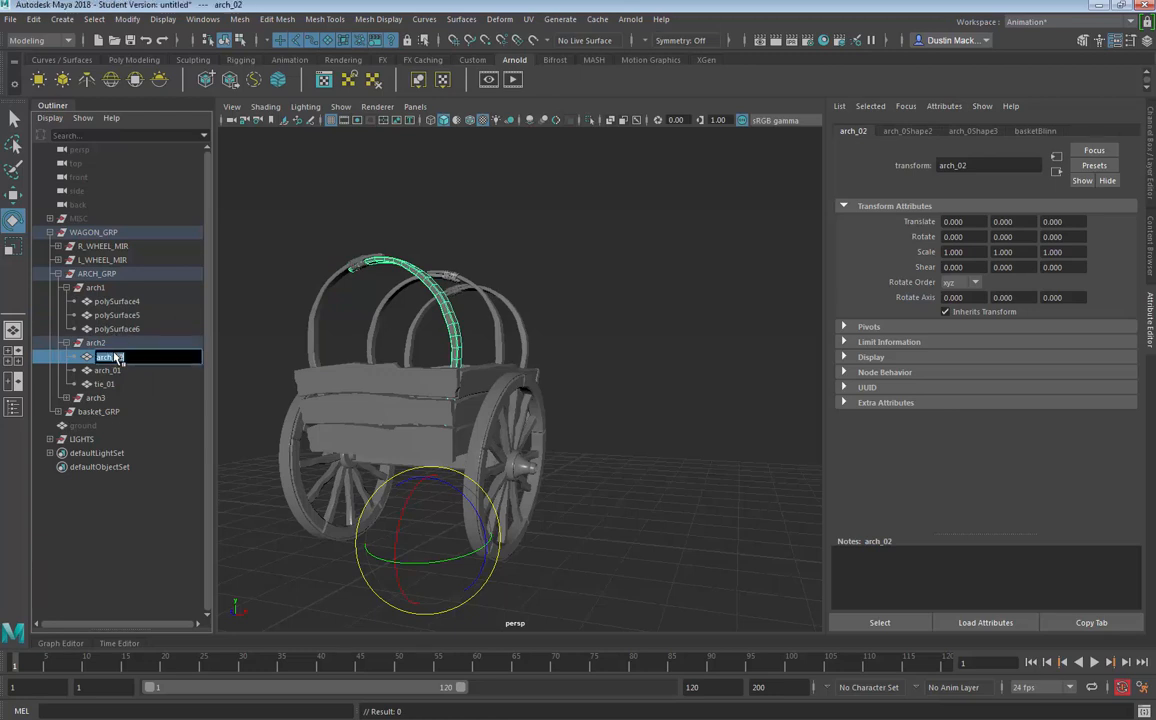
{"action": "double_click", "coordinate": [110, 370]}
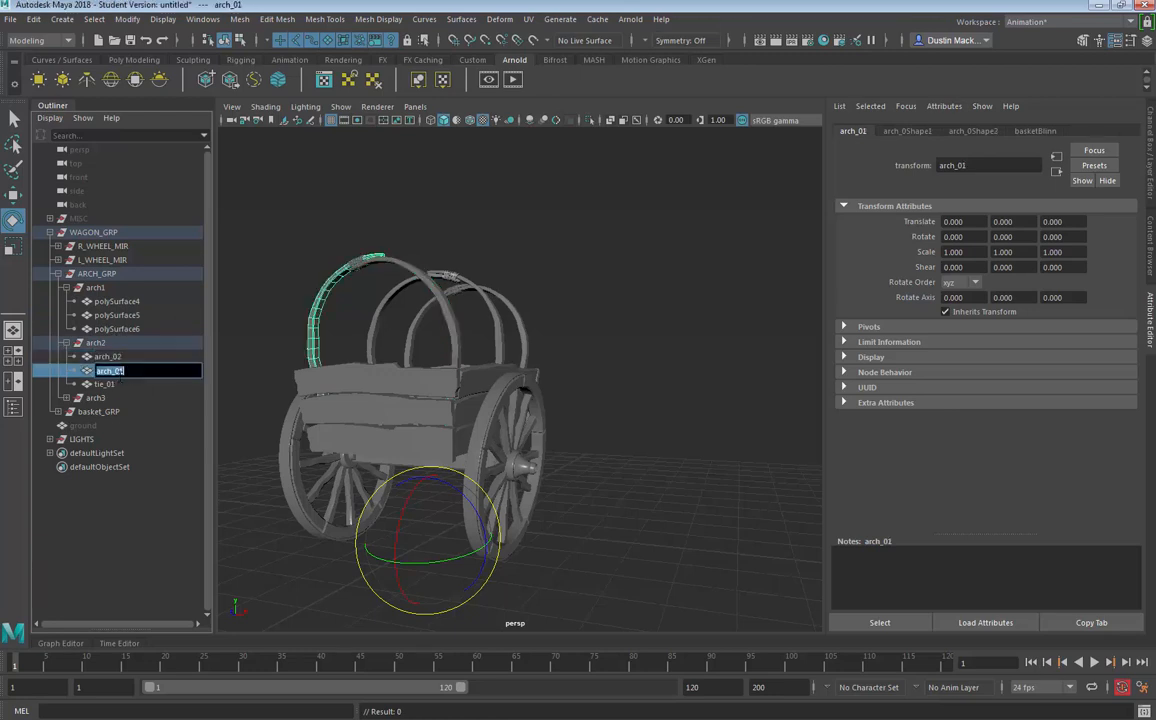
{"action": "double_click", "coordinate": [117, 301]}
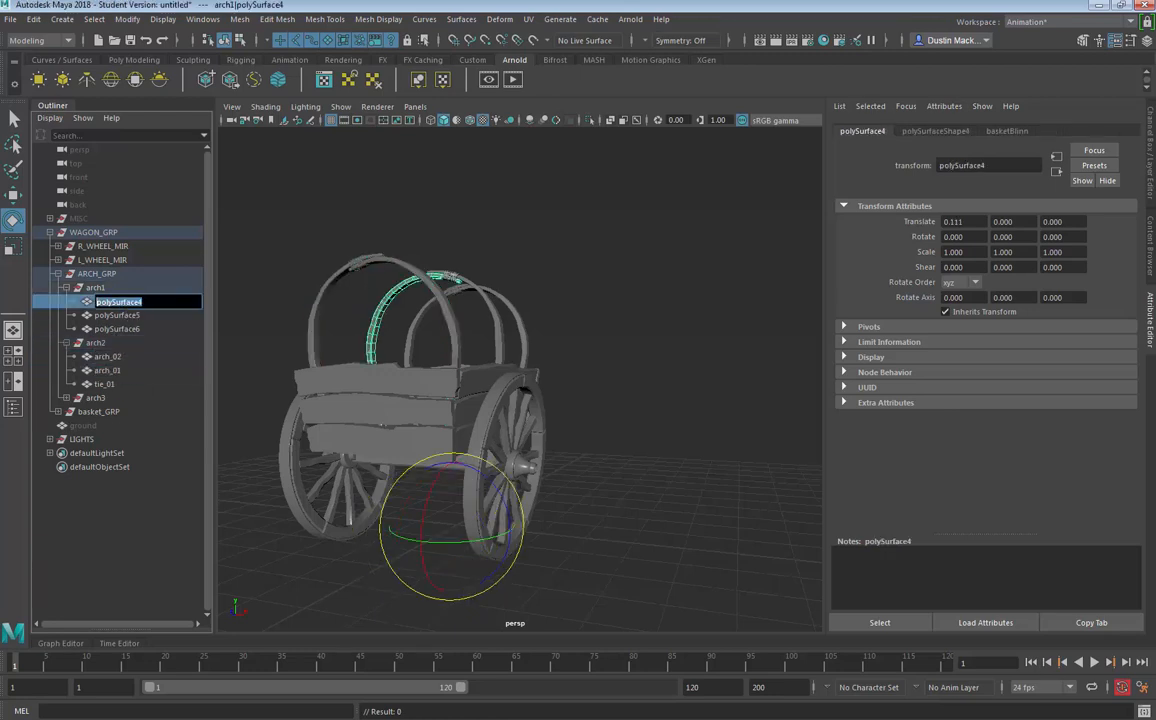
{"action": "key", "text": "ctrl+v"}
{"action": "double_click", "coordinate": [126, 316]}
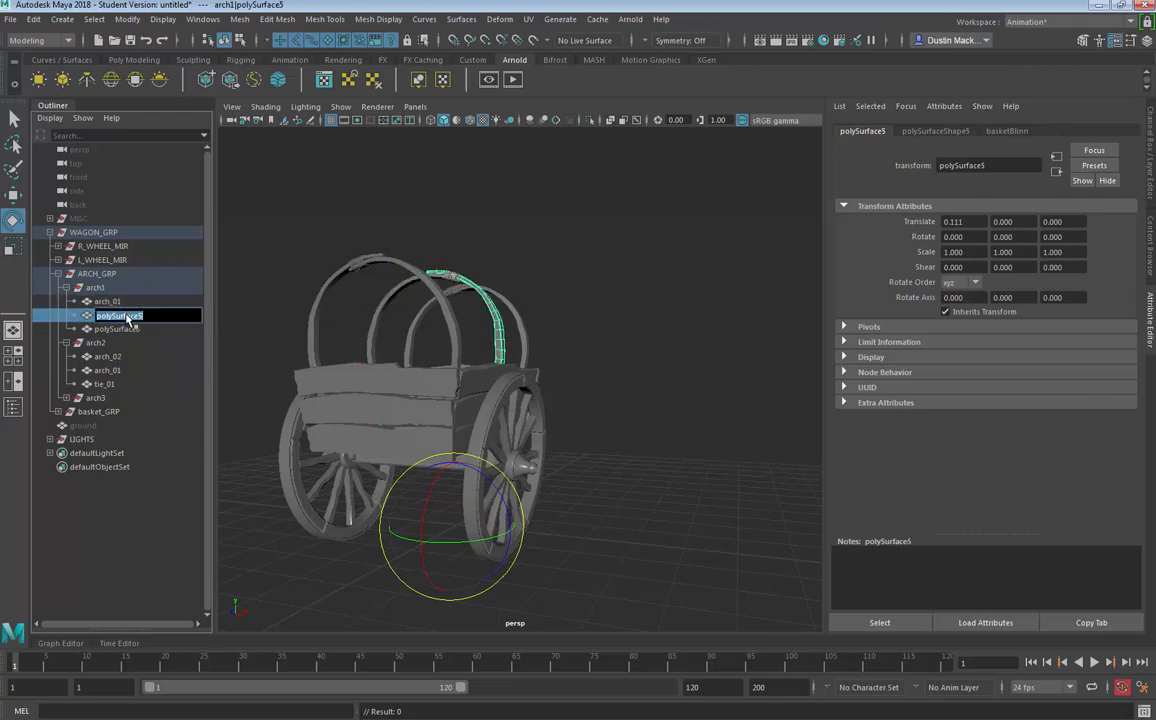
{"action": "key", "text": "ctrl+v"}
{"action": "key", "text": "BackSpace"}
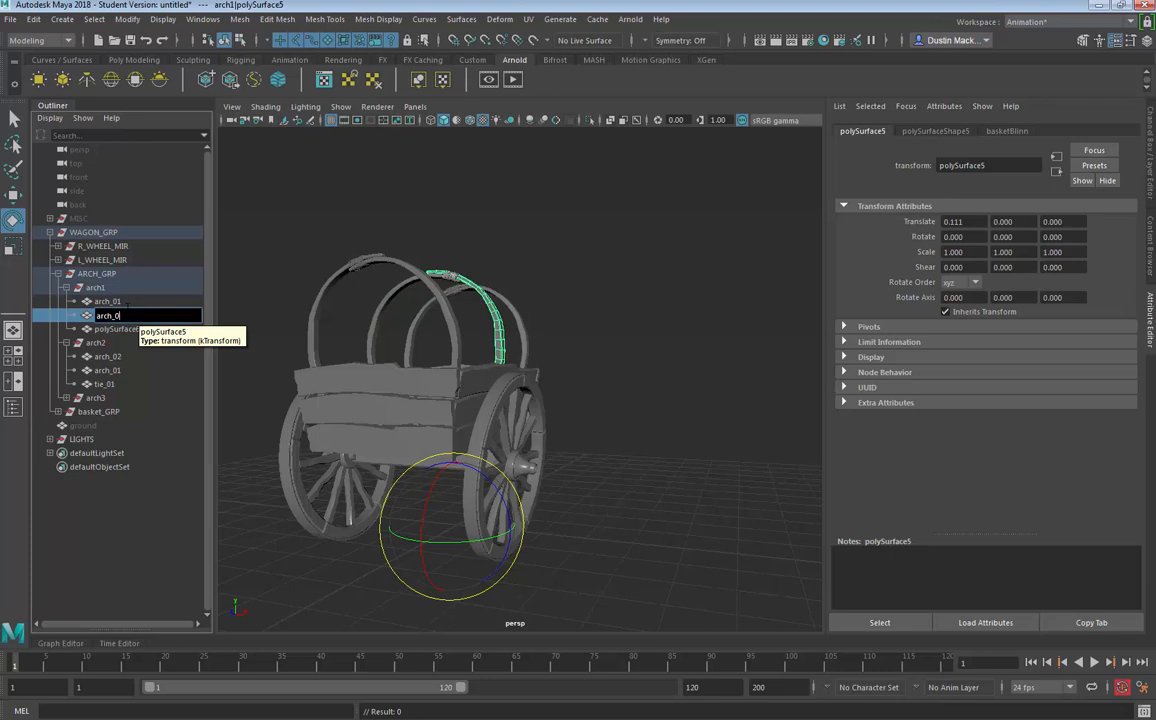
{"action": "type", "text": "4"}
{"action": "double_click", "coordinate": [130, 300]}
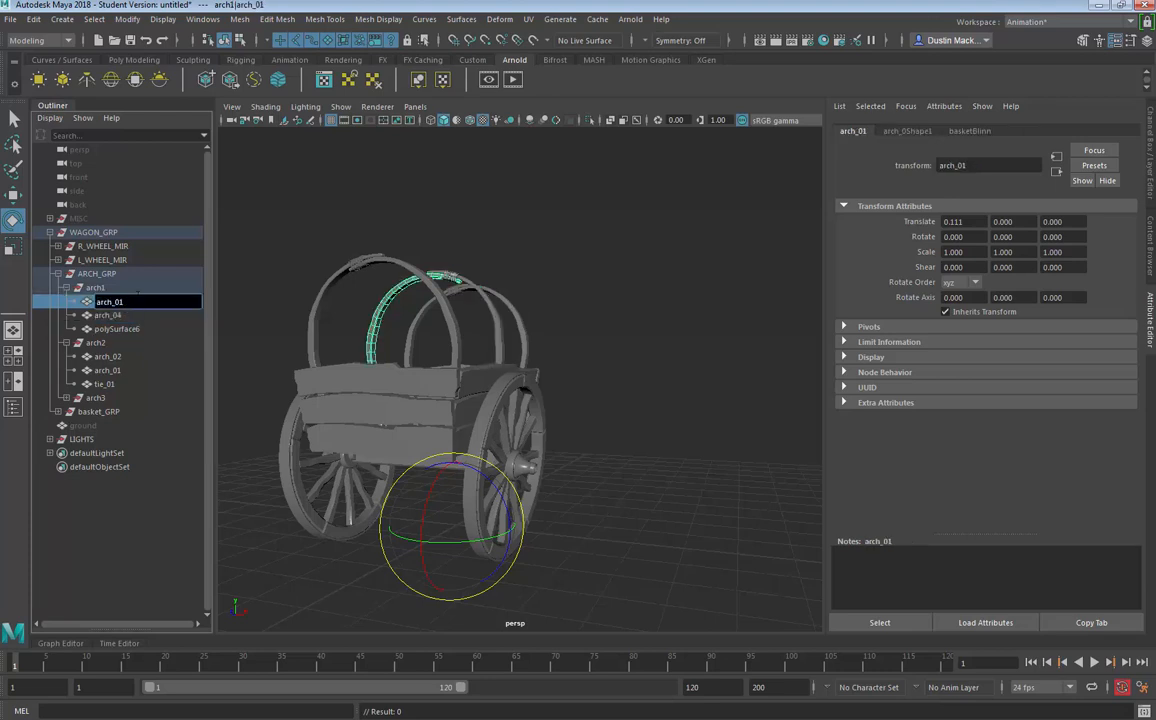
Step: Rename polySurface6, the small binding under arch1, as tie_02
{"action": "double_click", "coordinate": [133, 329]}
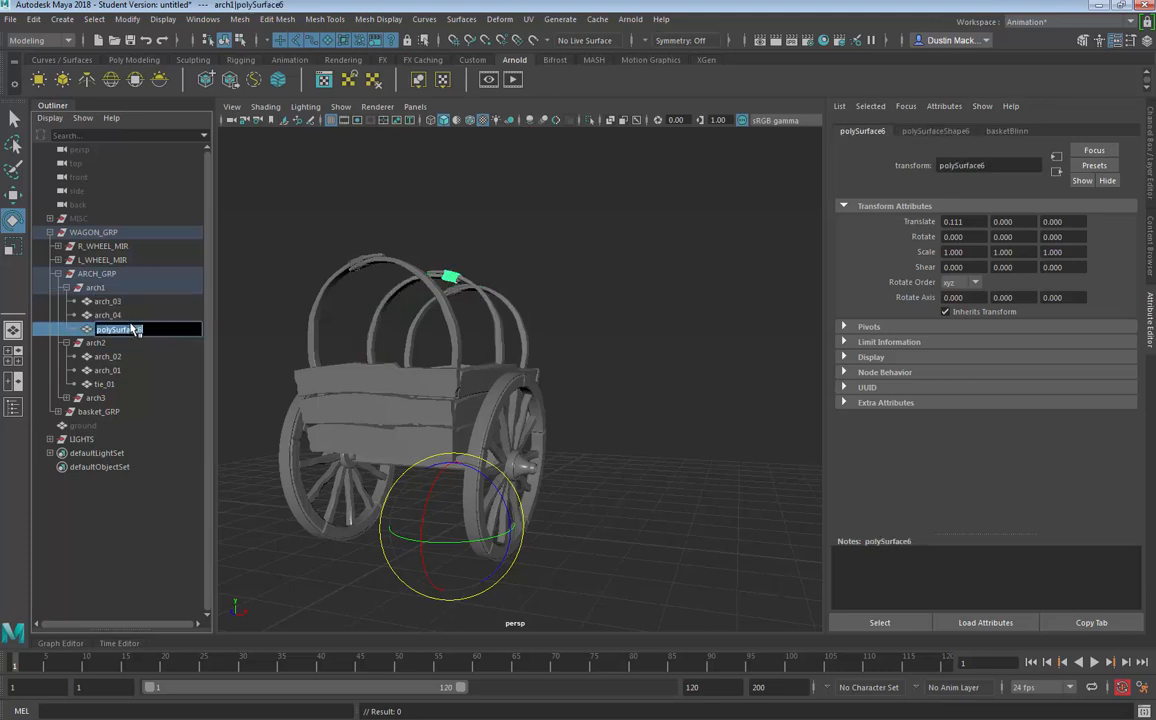
{"action": "type", "text": "tie_02"}
{"action": "key", "text": "Return"}
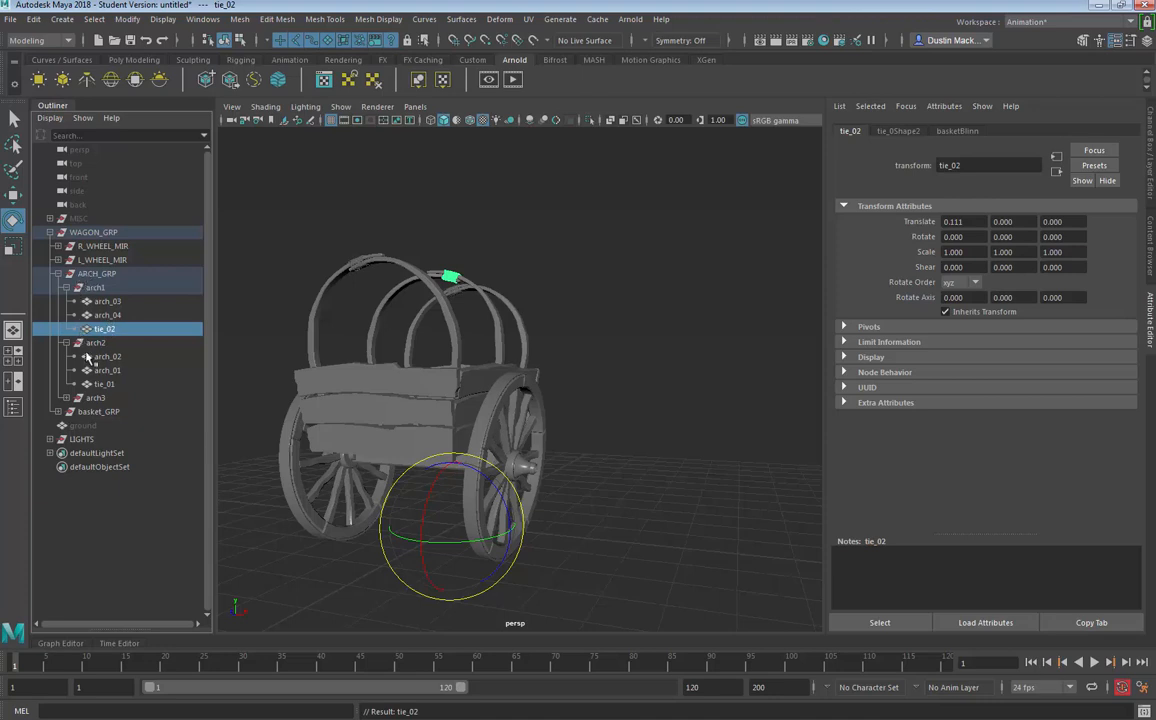
Step: Expand arch3 and rename its polySurface4 as arch_05
{"action": "left_click", "coordinate": [65, 398]}
{"action": "double_click", "coordinate": [118, 412]}
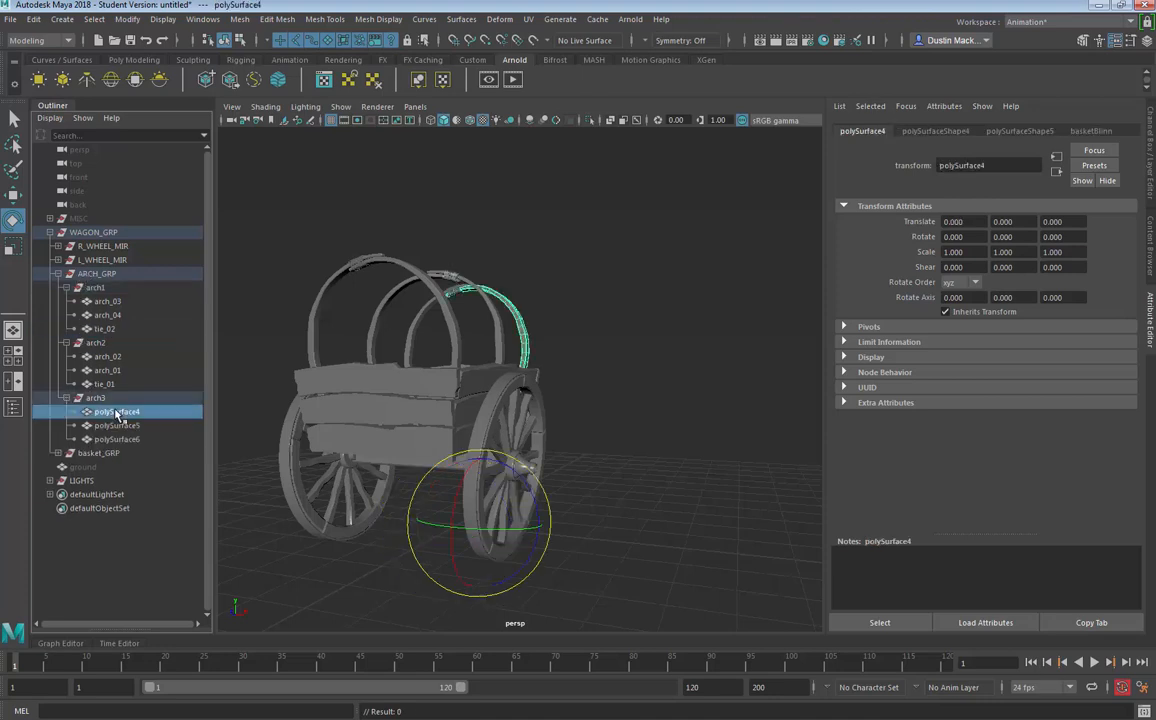
{"action": "type", "text": "a"}
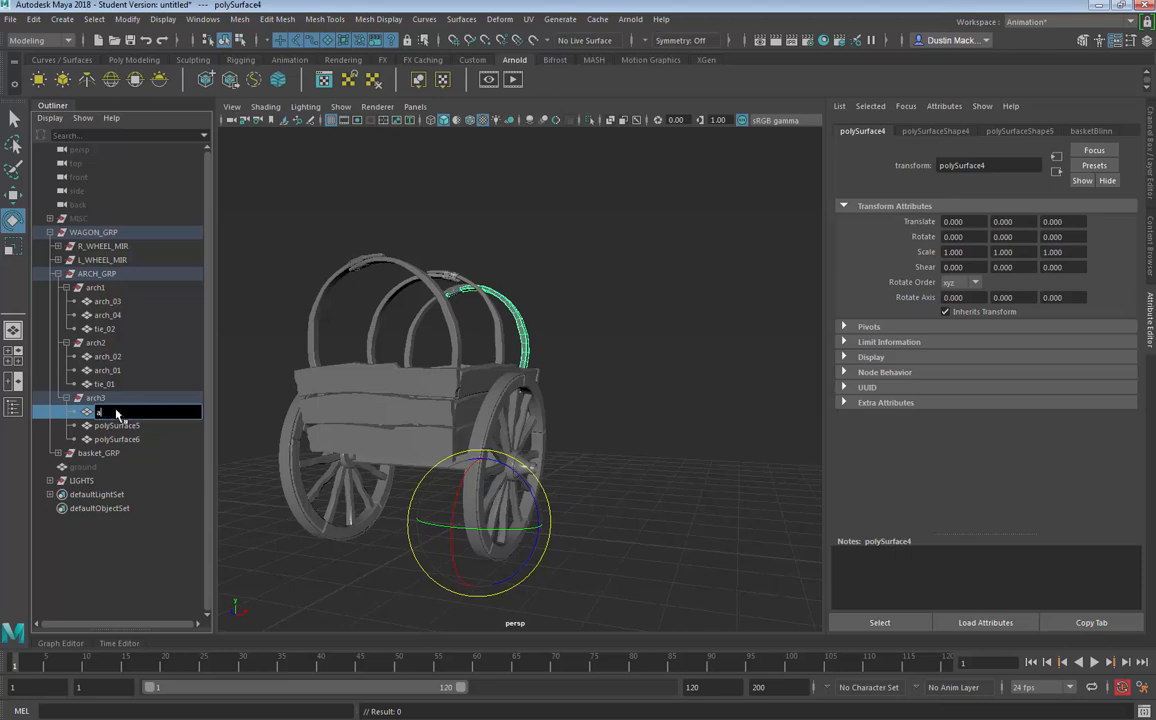
{"action": "type", "text": "rch_01"}
{"action": "key", "text": "Return"}
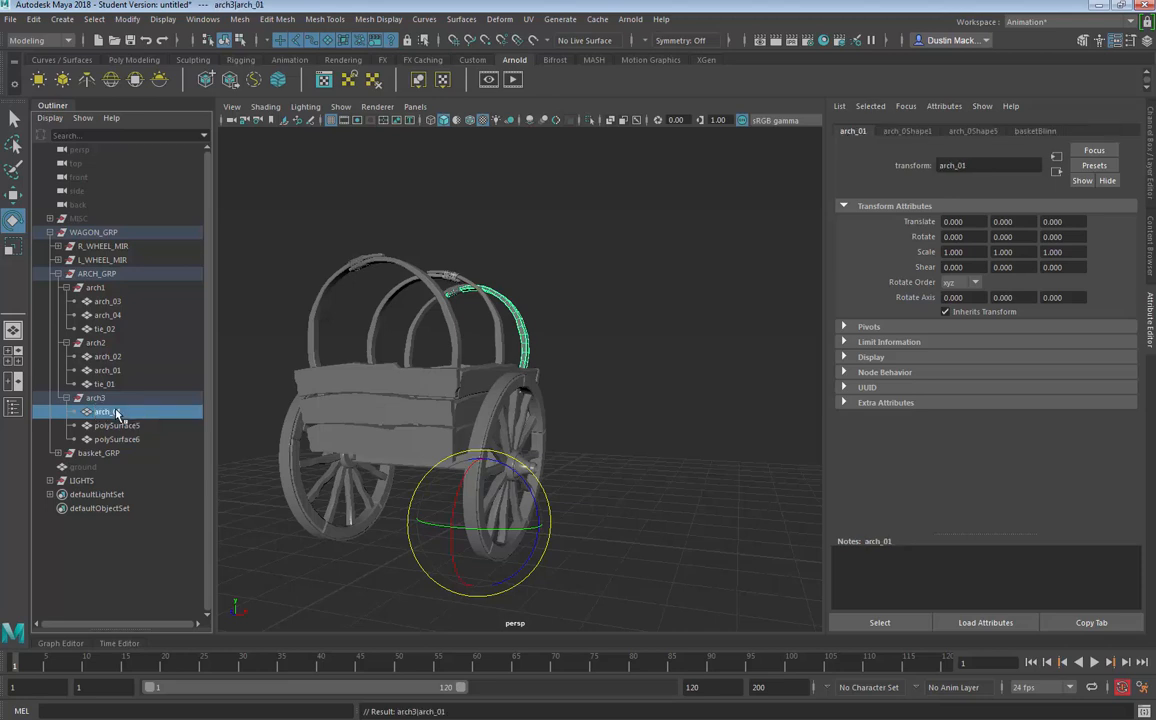
{"action": "double_click", "coordinate": [117, 413]}
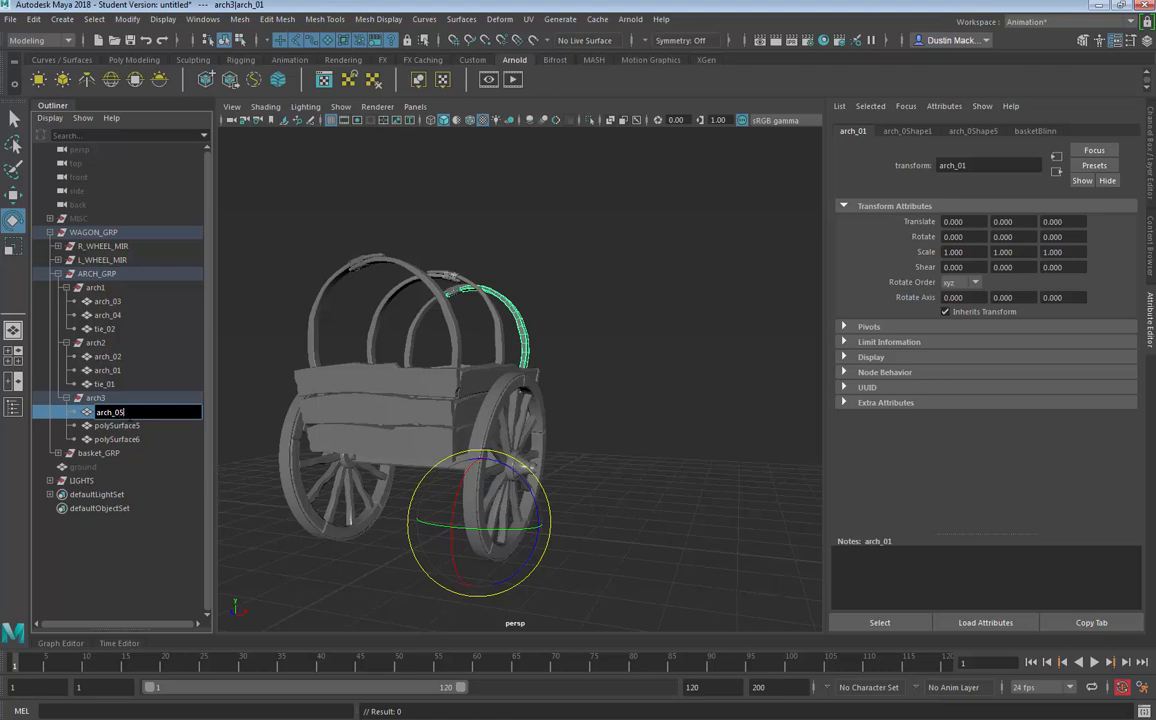
{"action": "key", "text": "Return"}
Step: Rename polySurface5 under arch3 as arch_06
{"action": "double_click", "coordinate": [127, 427]}
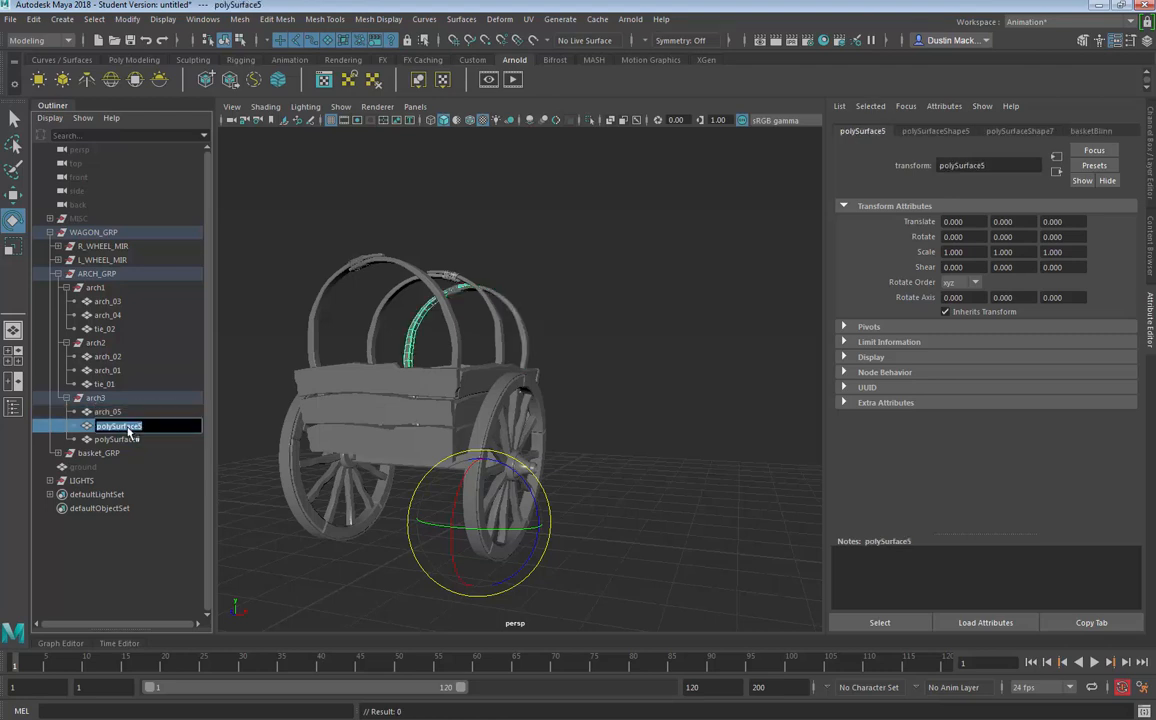
{"action": "type", "text": "arch_6"}
{"action": "key", "text": "Return"}
{"action": "double_click", "coordinate": [128, 428]}
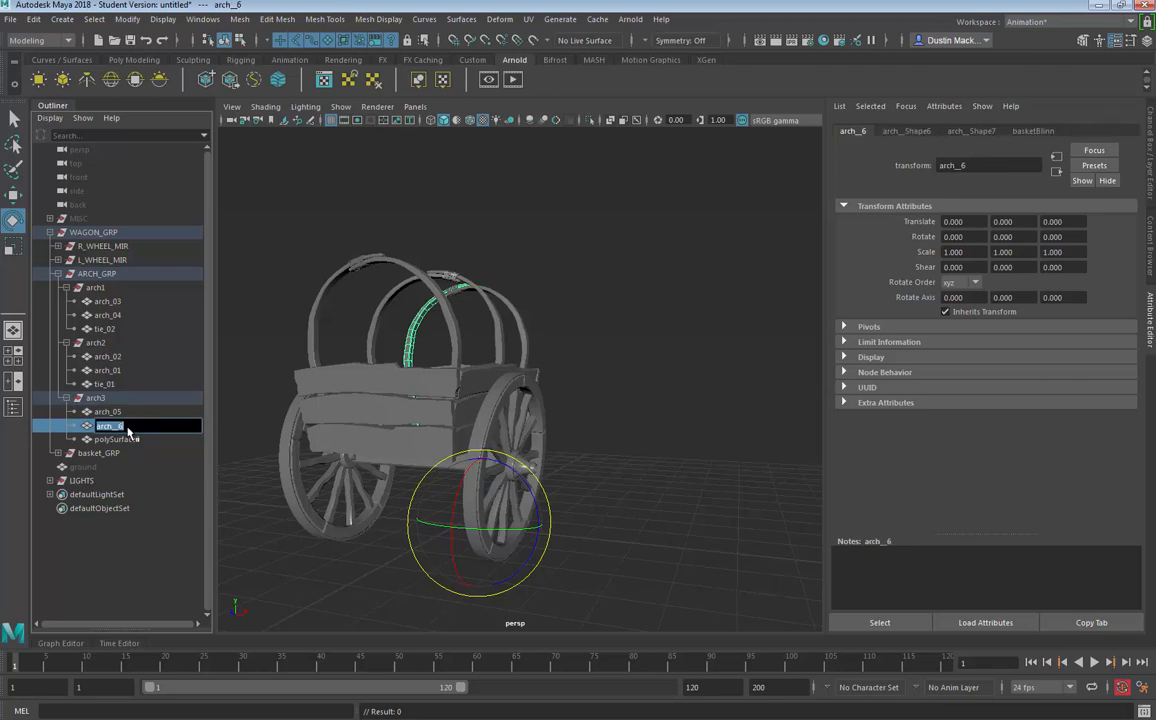
{"action": "type", "text": "arch_"}
Step: Rename polySurface6 under arch3 as tie_03 and collapse ARCH_GRP
{"action": "double_click", "coordinate": [131, 440]}
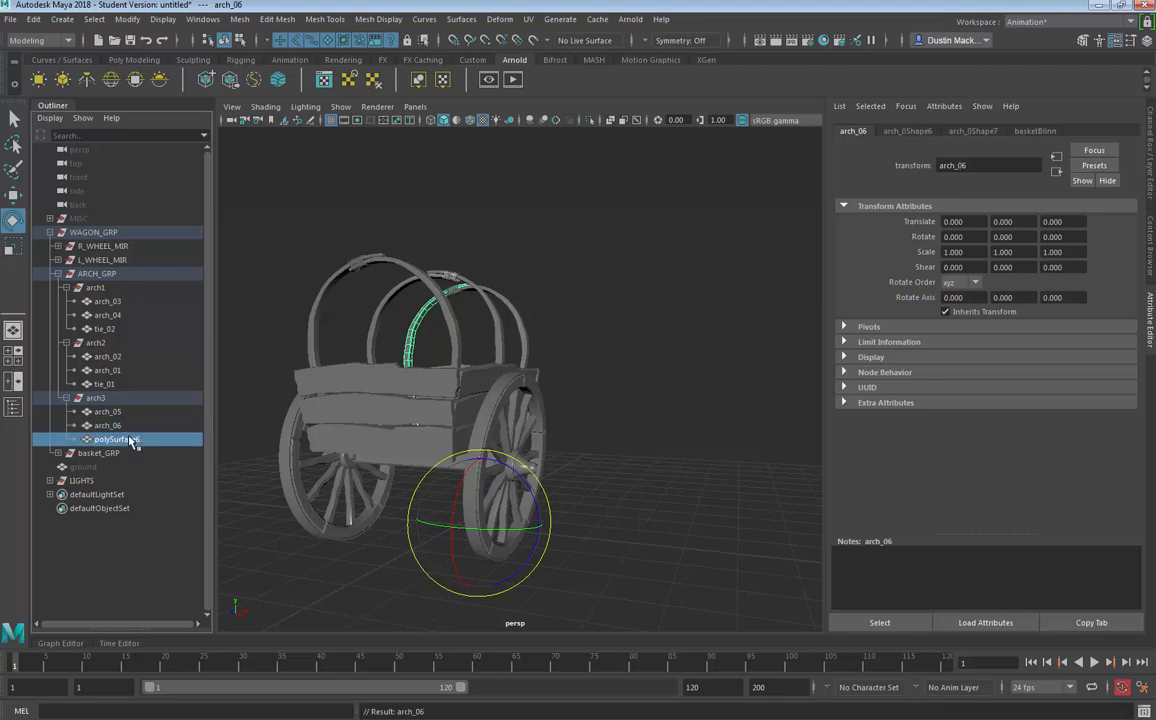
{"action": "type", "text": "tie_03"}
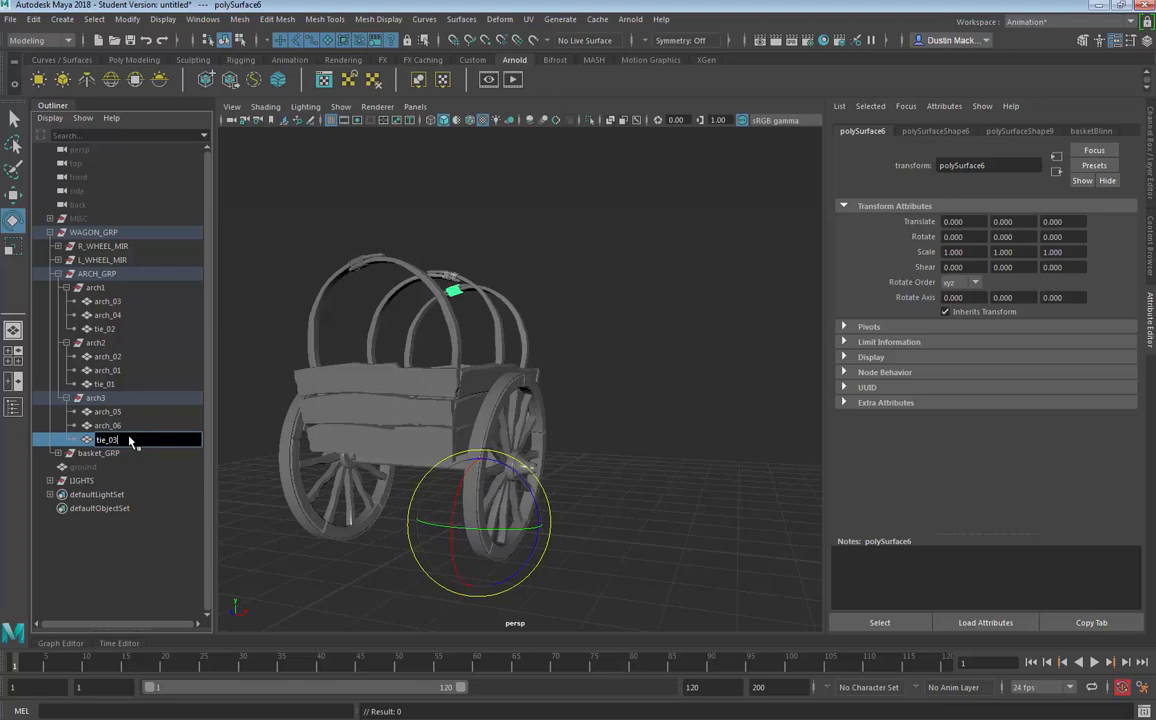
{"action": "key", "text": "Return"}
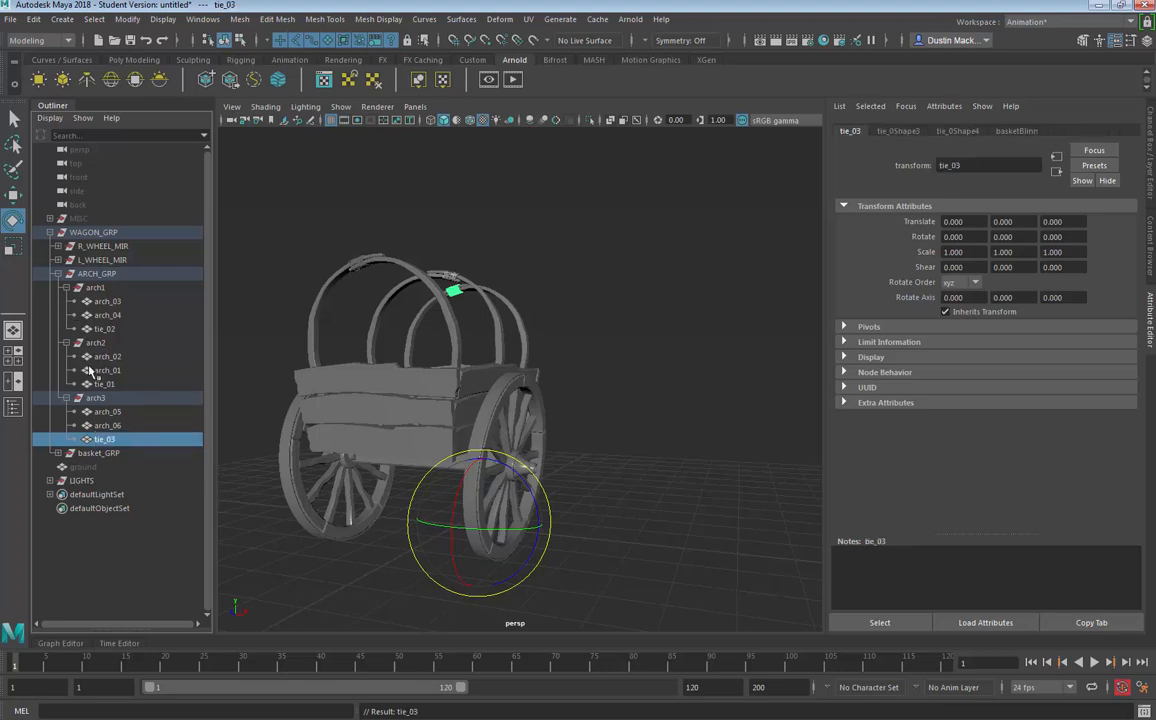
{"action": "left_click", "coordinate": [57, 273]}
Step: Expand L_WHEEL_MIR, widen the Outliner to read the long names, and rename the left wheel's spoke mesh as L_spokes
{"action": "left_click", "coordinate": [100, 259]}
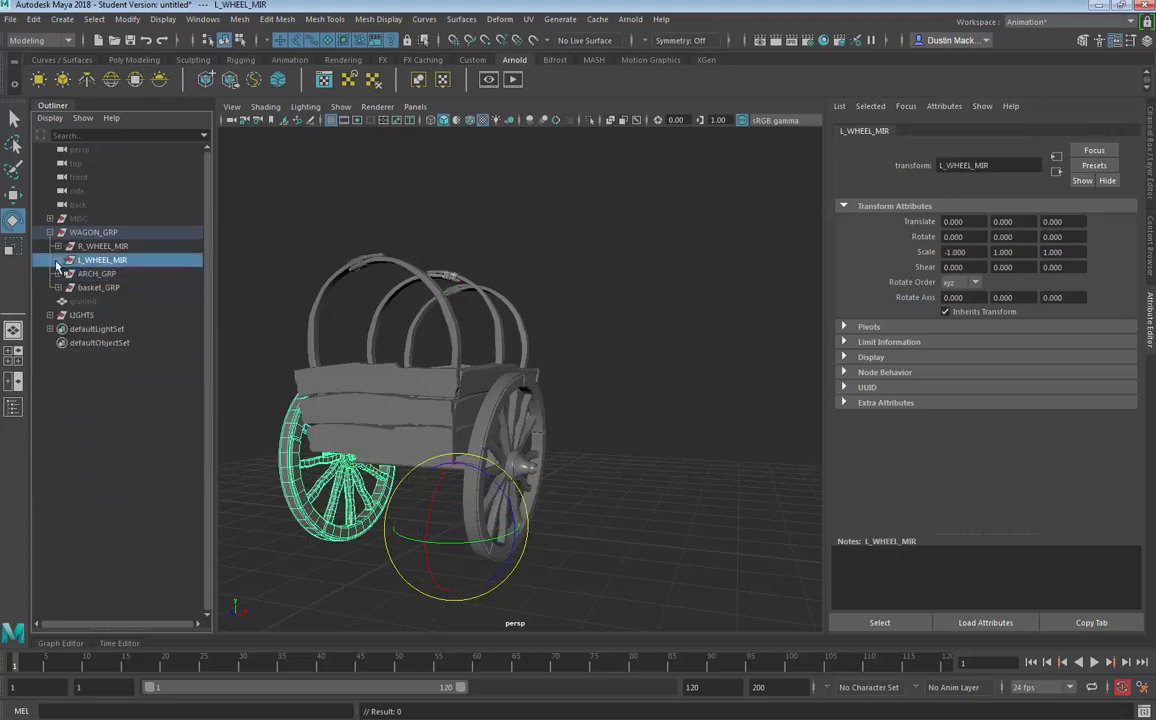
{"action": "left_click", "coordinate": [57, 259]}
{"action": "left_click", "coordinate": [124, 317]}
{"action": "left_click", "coordinate": [129, 328]}
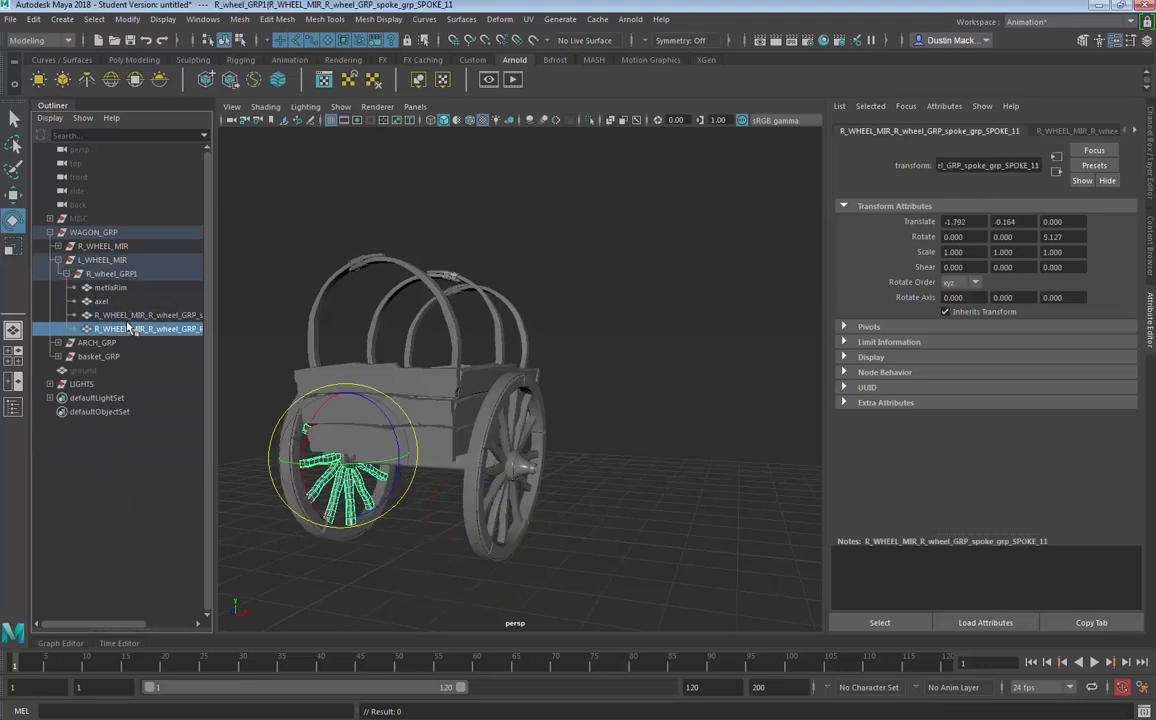
{"action": "left_click", "coordinate": [129, 317]}
{"action": "left_click_drag", "start_coordinate": [218, 321], "coordinate": [305, 323]}
{"action": "double_click", "coordinate": [225, 315]}
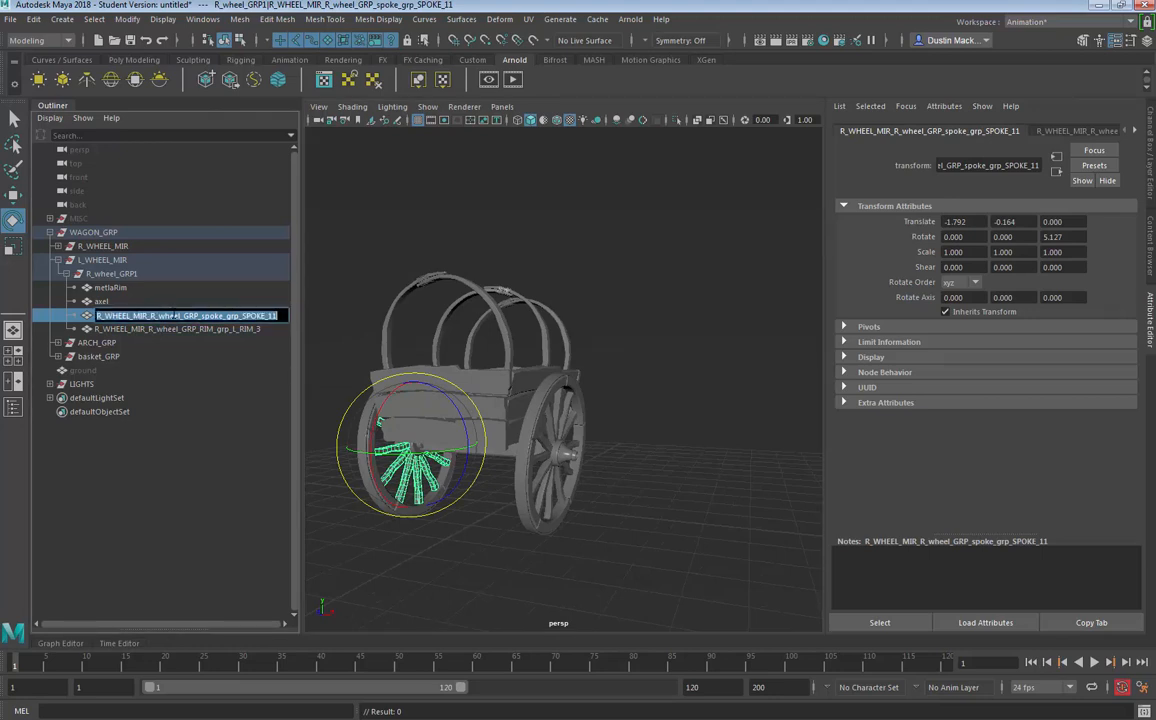
{"action": "type", "text": "L_"}
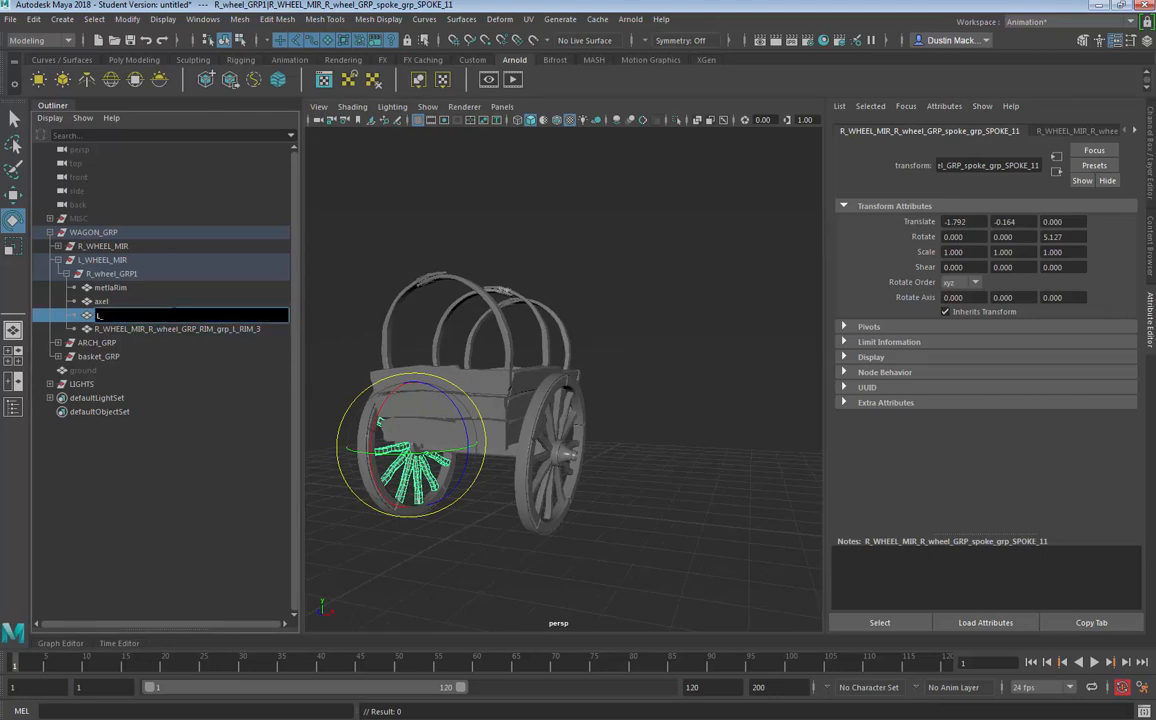
{"action": "type", "text": "spokes"}
{"action": "key", "text": "Return"}
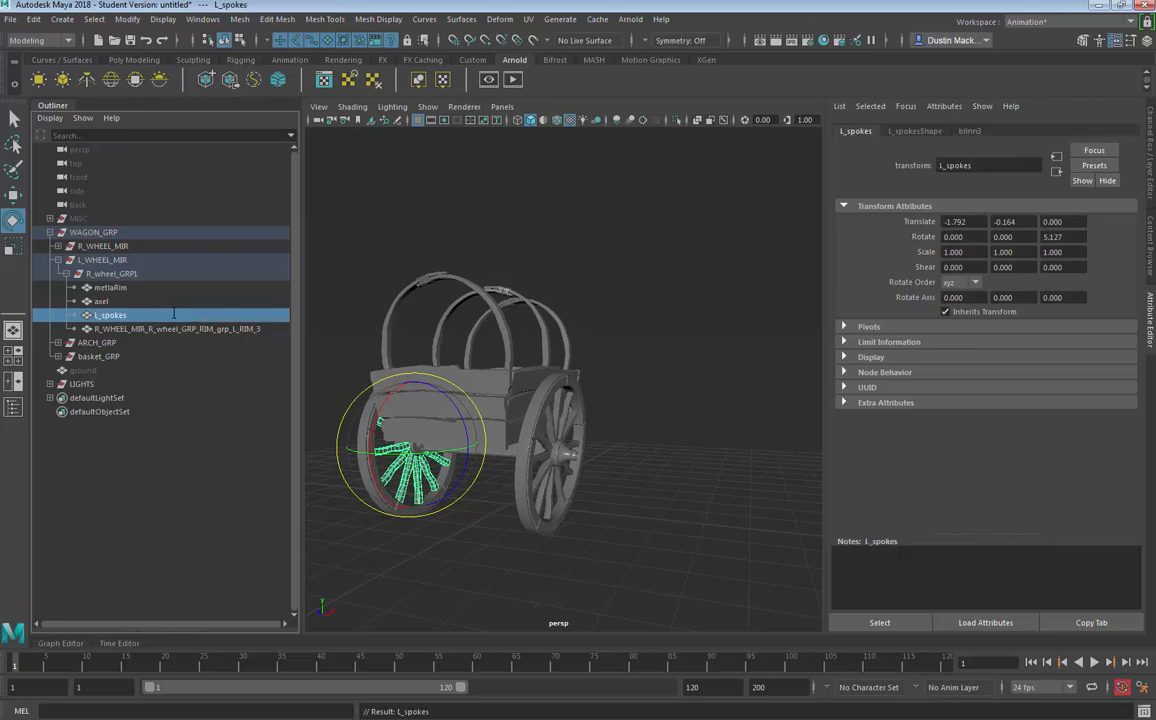
Step: Frame the left wheel's wooden rim mesh under R_wheel_GRP1 and rename it as L_rim
{"action": "left_click", "coordinate": [168, 342]}
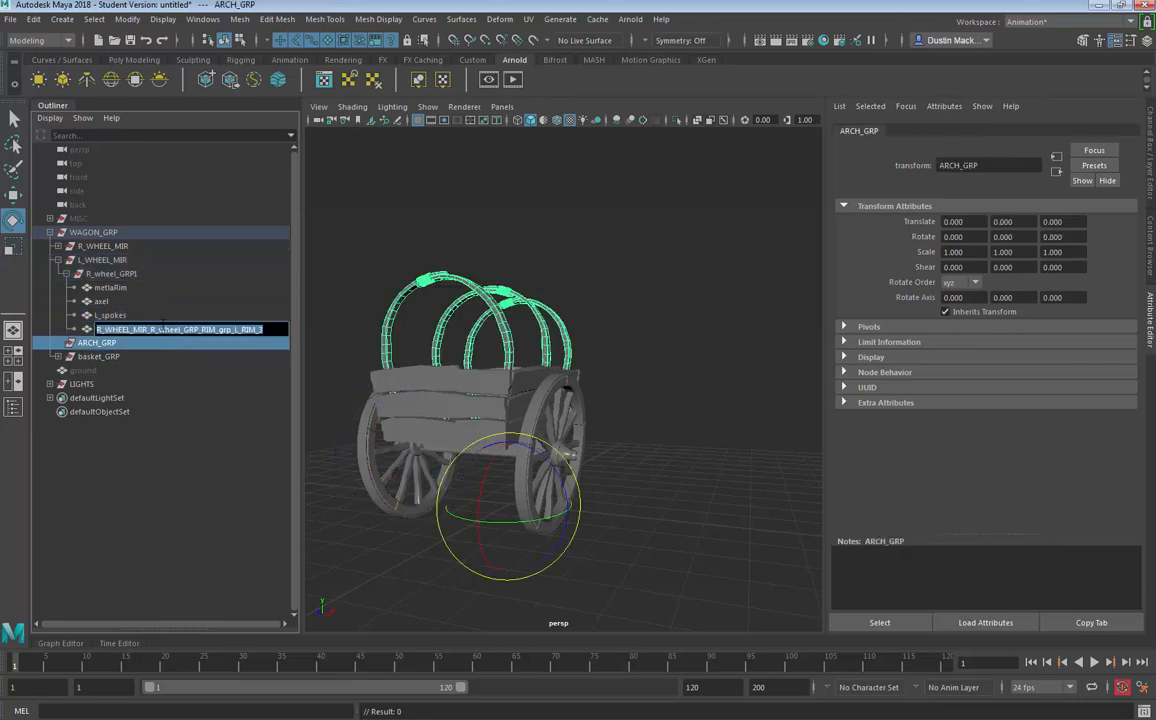
{"action": "key", "text": "Return"}
{"action": "left_click", "coordinate": [168, 329]}
{"action": "key", "text": "f"}
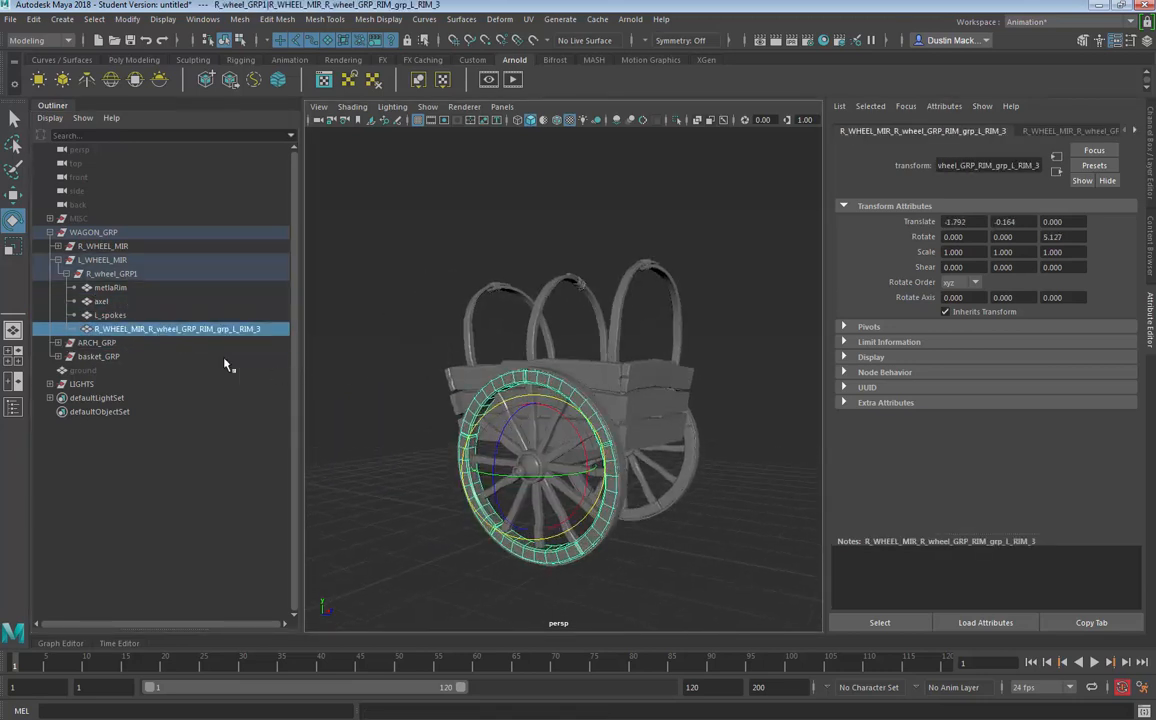
{"action": "double_click", "coordinate": [196, 334]}
{"action": "type", "text": "L"}
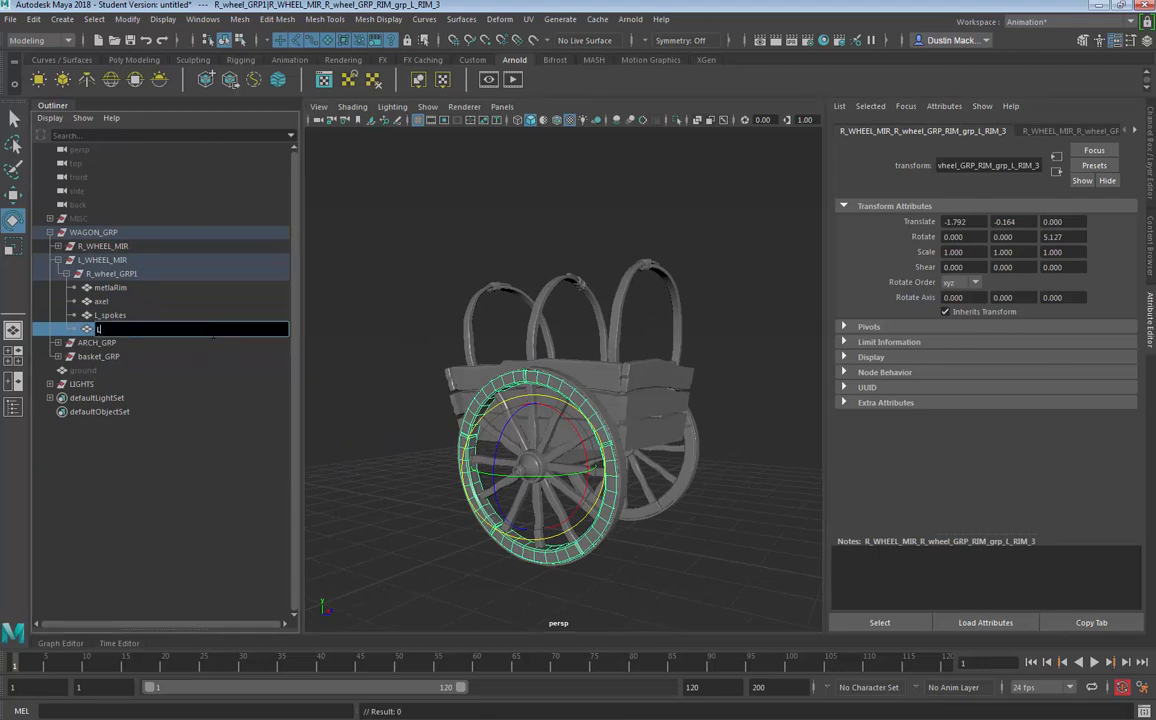
{"action": "type", "text": "_rim"}
{"action": "key", "text": "Return"}
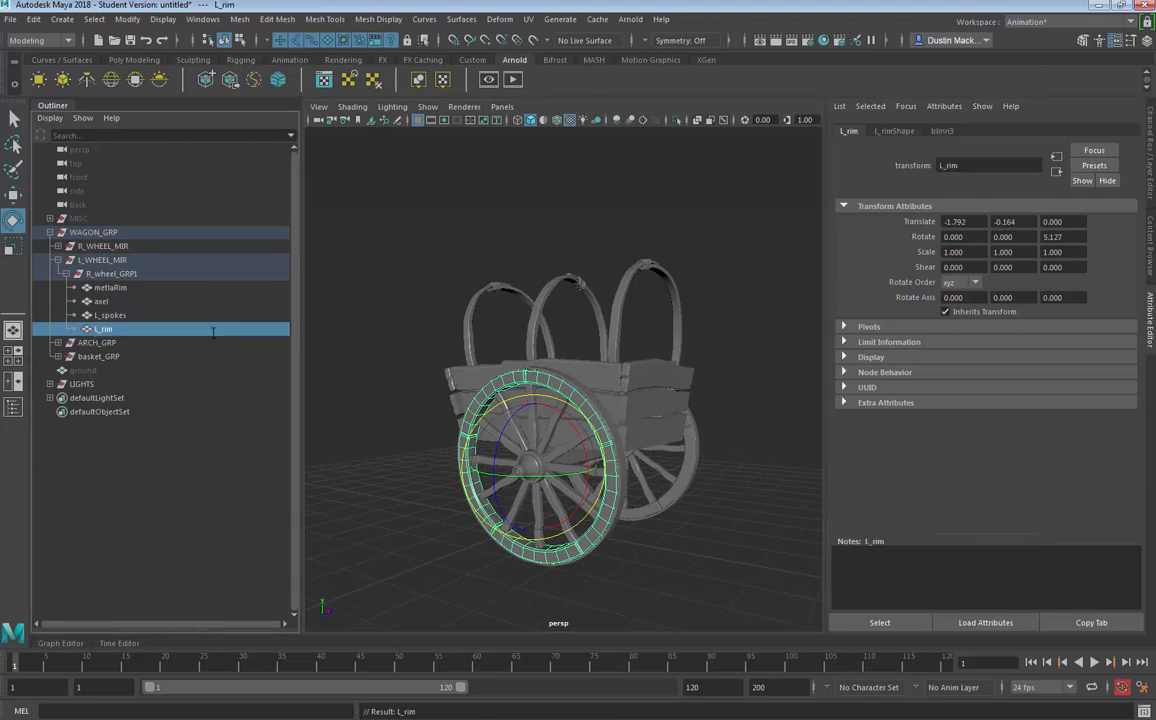
Step: Collapse L_WHEEL_MIR, expand R_WHEEL_MIR down to R_wheel_GRP's parts, and rename its spoke mesh as R_spokes
{"action": "left_click", "coordinate": [112, 288]}
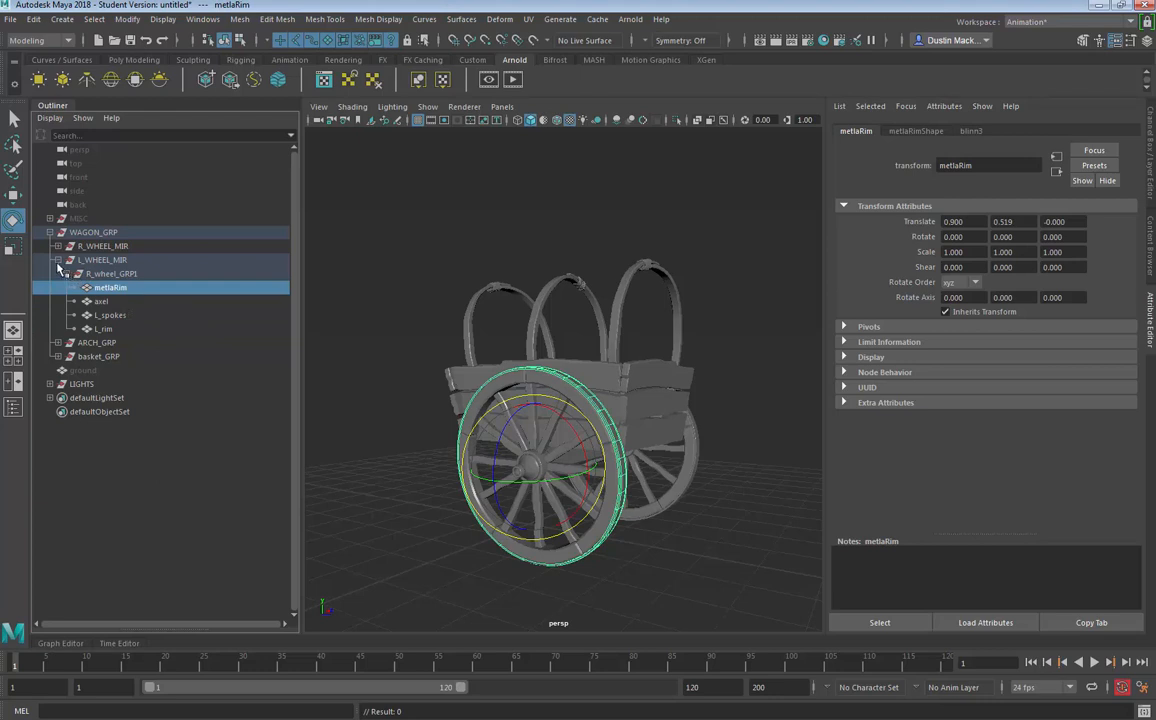
{"action": "left_click", "coordinate": [58, 259]}
{"action": "left_click", "coordinate": [57, 245]}
{"action": "left_click", "coordinate": [66, 259]}
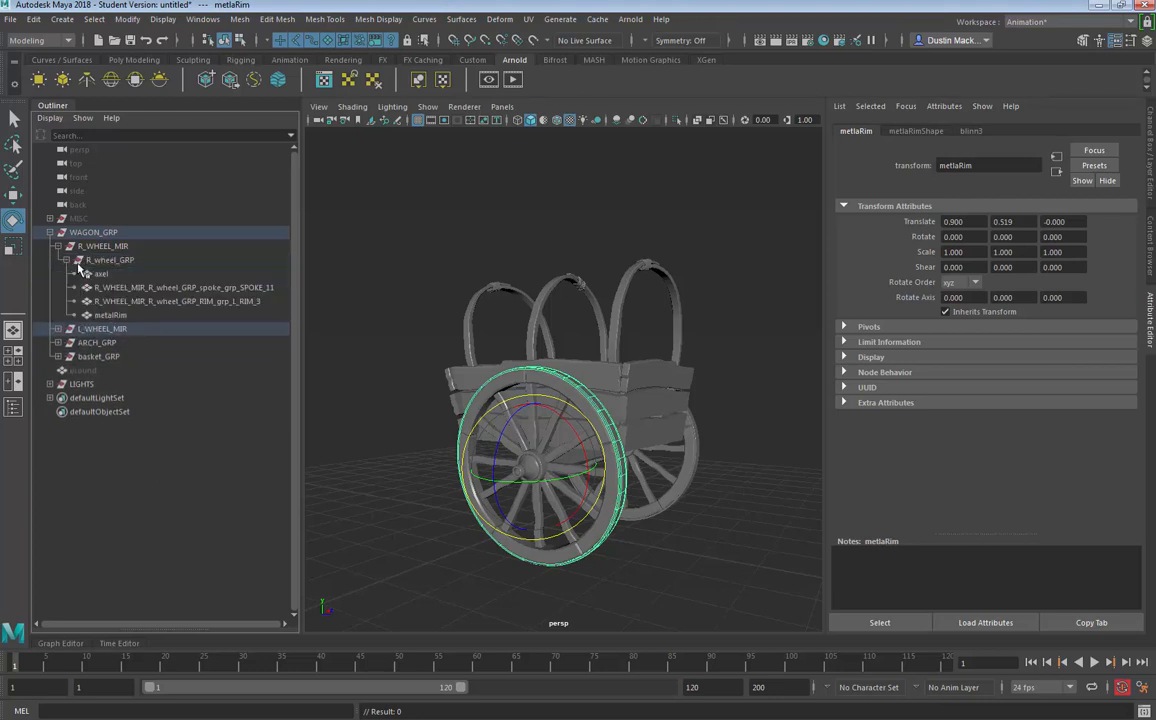
{"action": "left_click", "coordinate": [128, 288]}
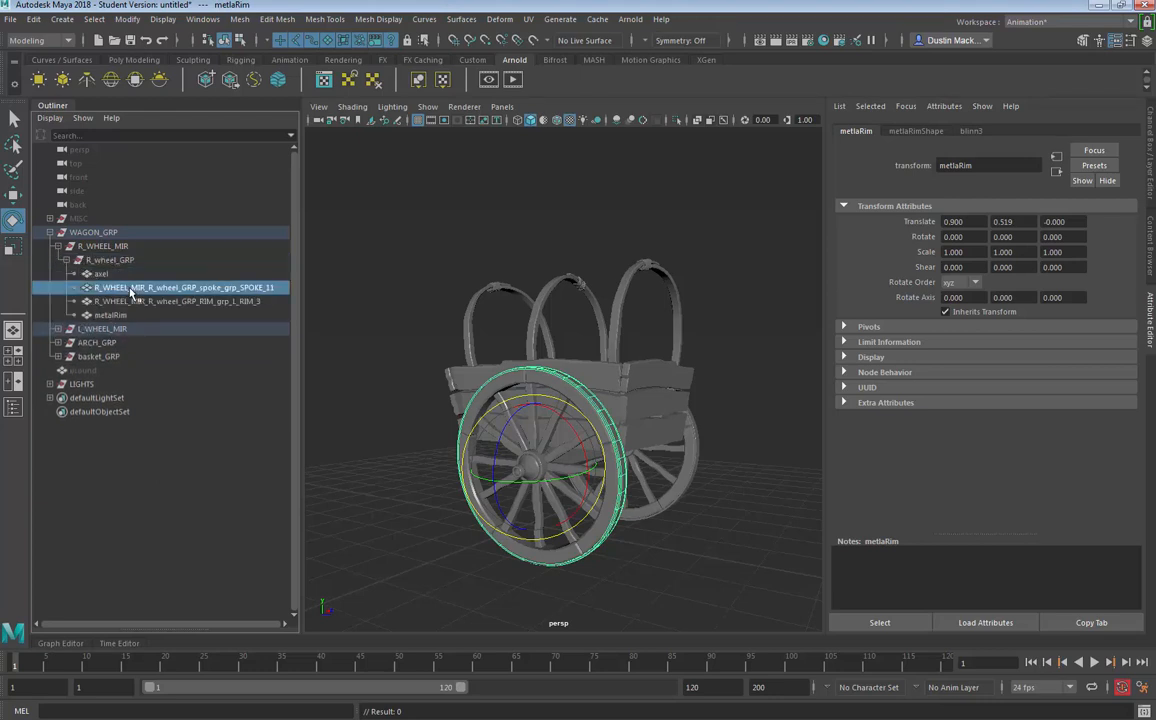
{"action": "double_click", "coordinate": [128, 288]}
{"action": "type", "text": "R"}
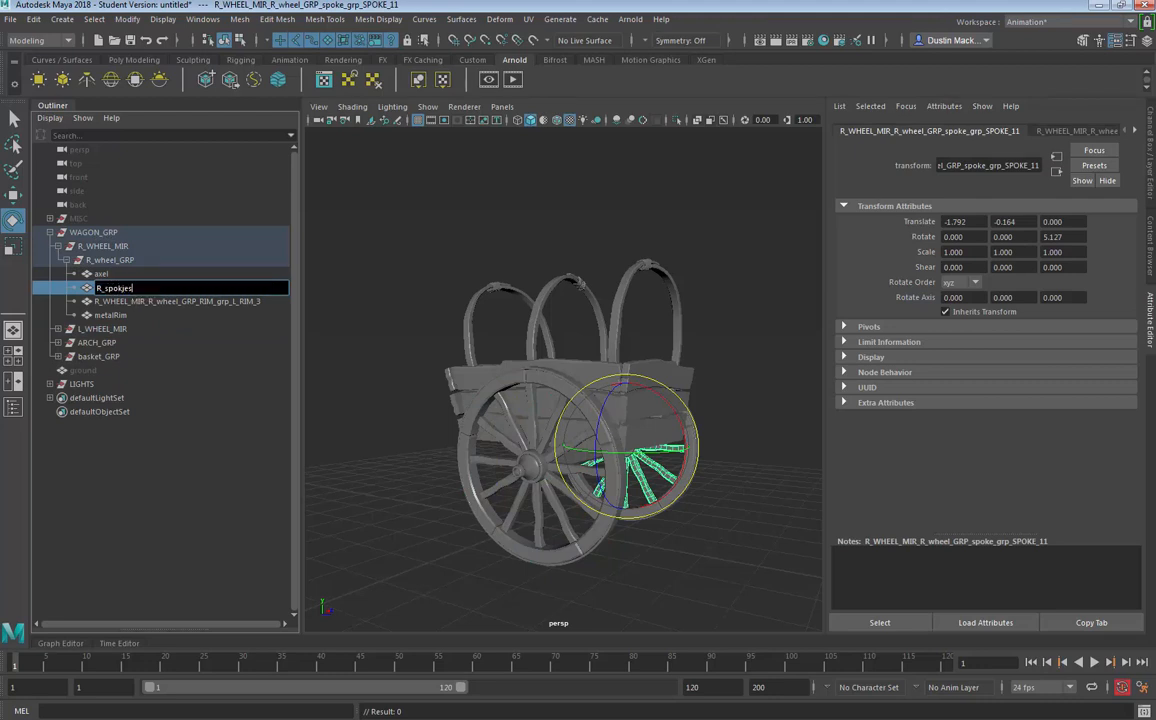
{"action": "type", "text": "_spokes"}
Step: Rename the long-named rim mesh under R_wheel_GRP as R_rim
{"action": "left_click", "coordinate": [150, 302]}
{"action": "double_click", "coordinate": [152, 302]}
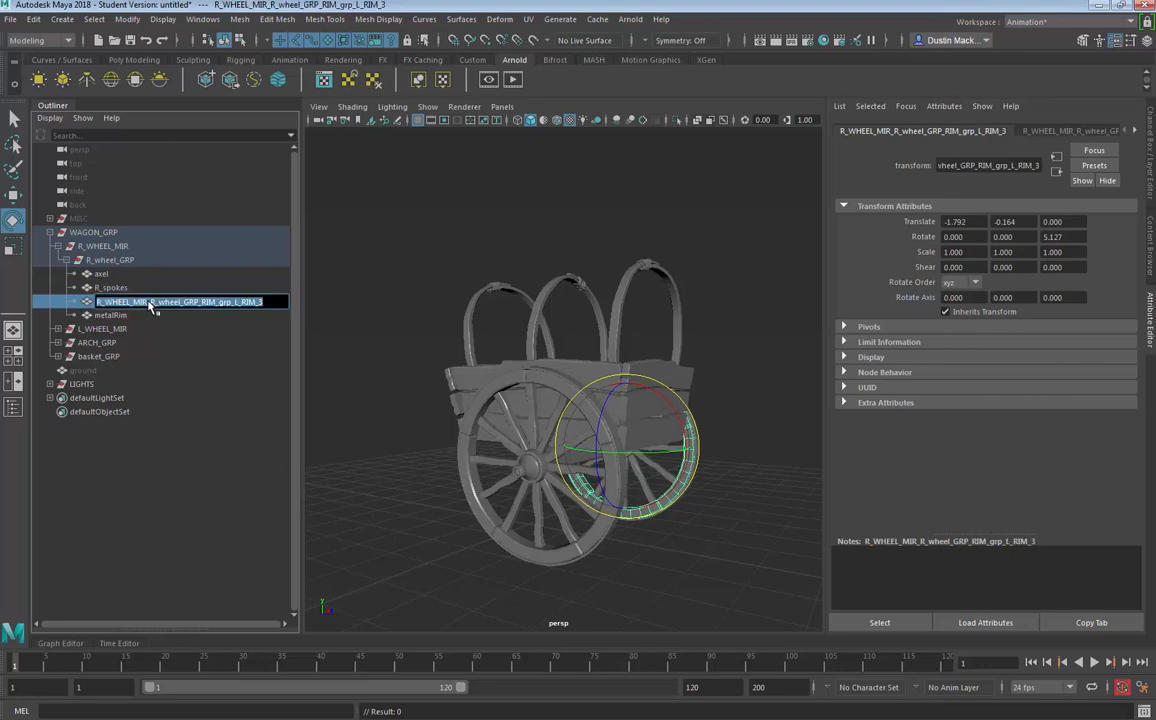
{"action": "type", "text": "R_rim"}
{"action": "key", "text": "Return"}
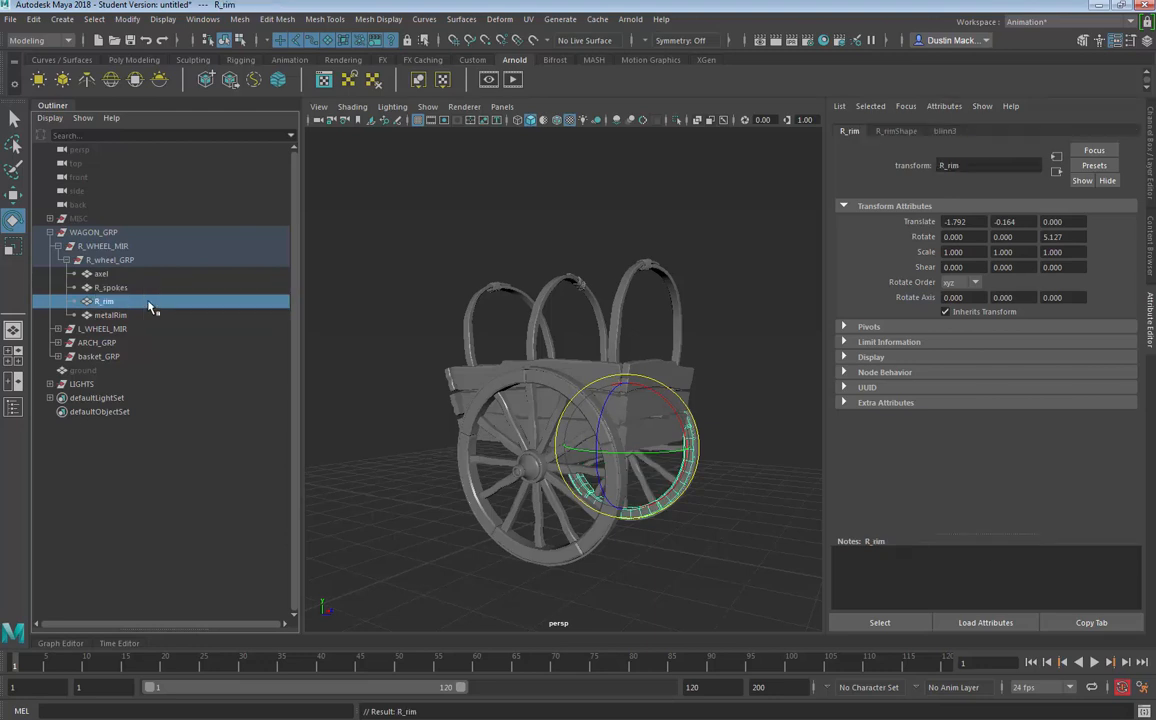
Step: Review the full WAGON_GRP hierarchy in the Outliner, checking the wheel, arch and basket part names, and collapse it again
{"action": "left_click", "coordinate": [57, 246]}
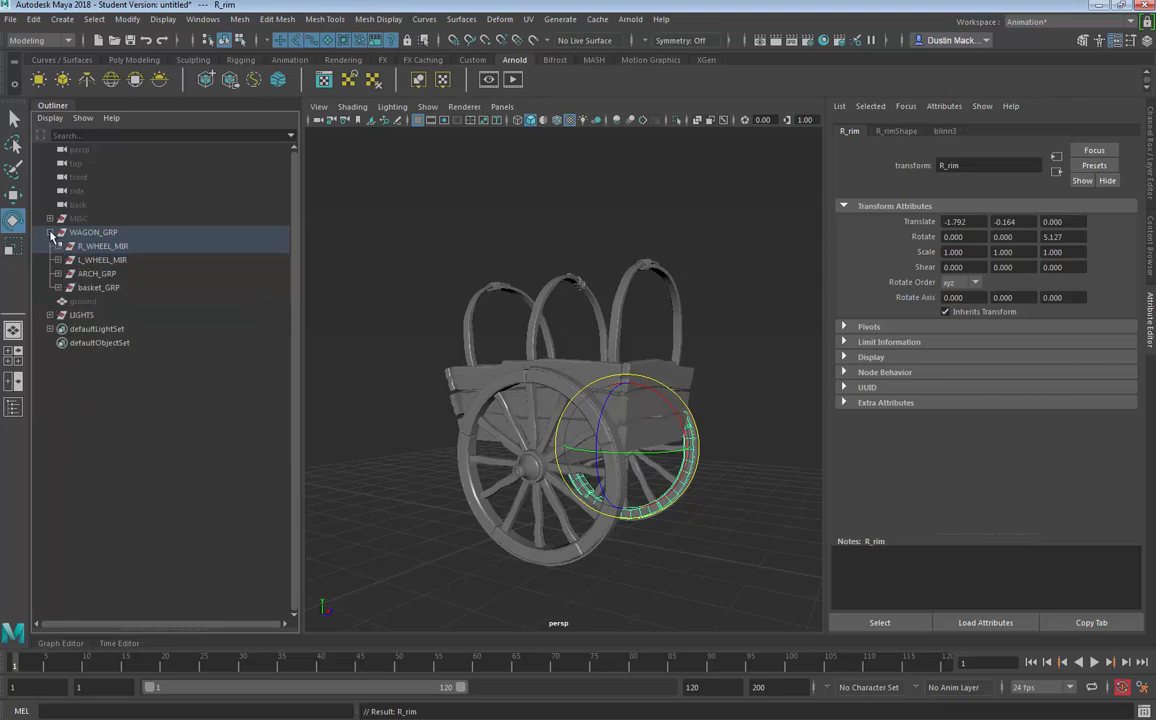
{"action": "left_click", "coordinate": [50, 232]}
{"action": "left_click", "coordinate": [51, 232]}
{"action": "left_click", "coordinate": [57, 273]}
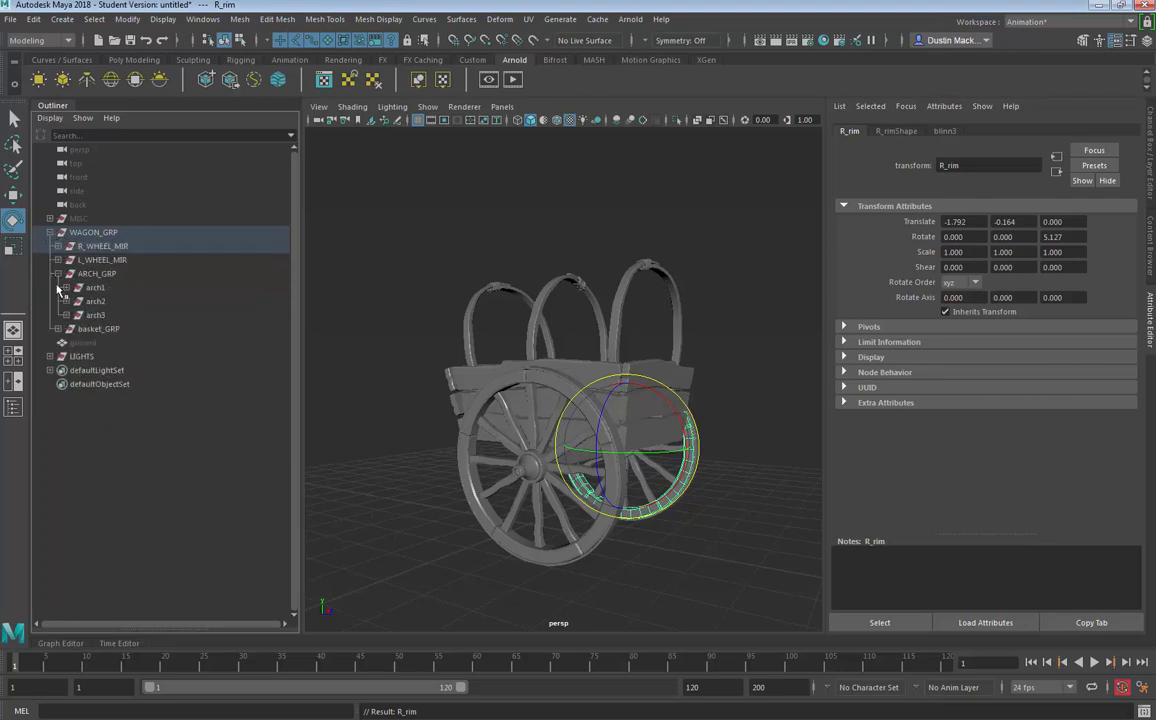
{"action": "left_click", "coordinate": [51, 232]}
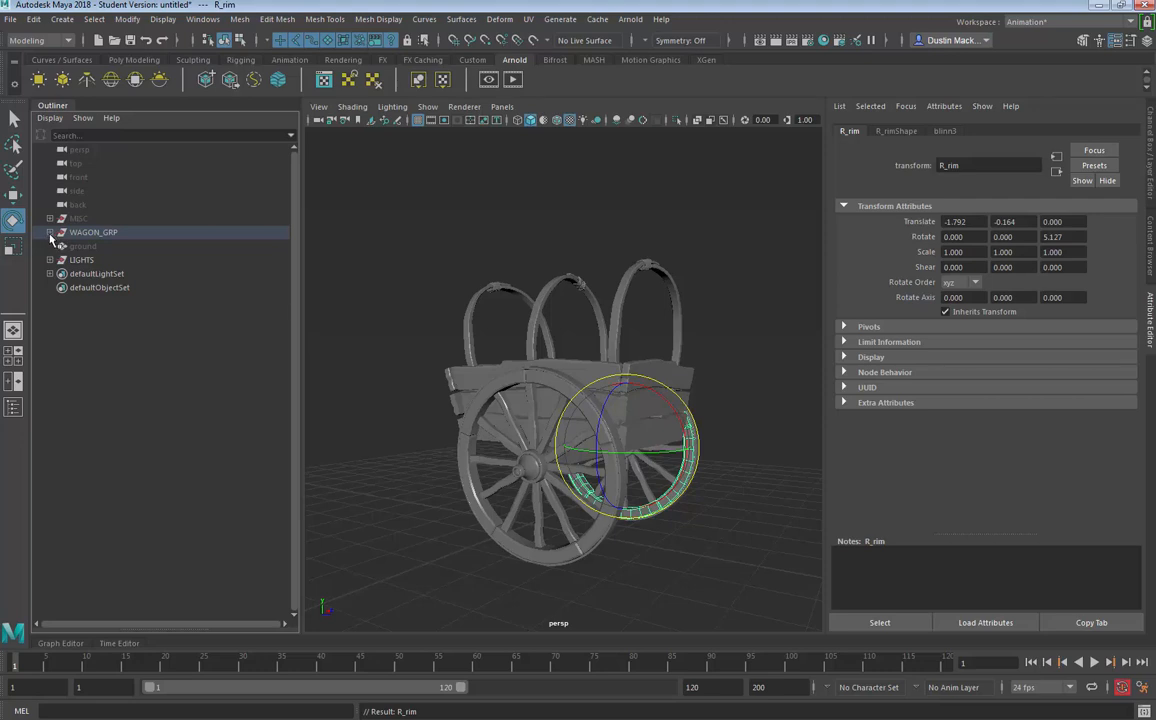
{"action": "left_click", "coordinate": [51, 232], "text": "shift"}
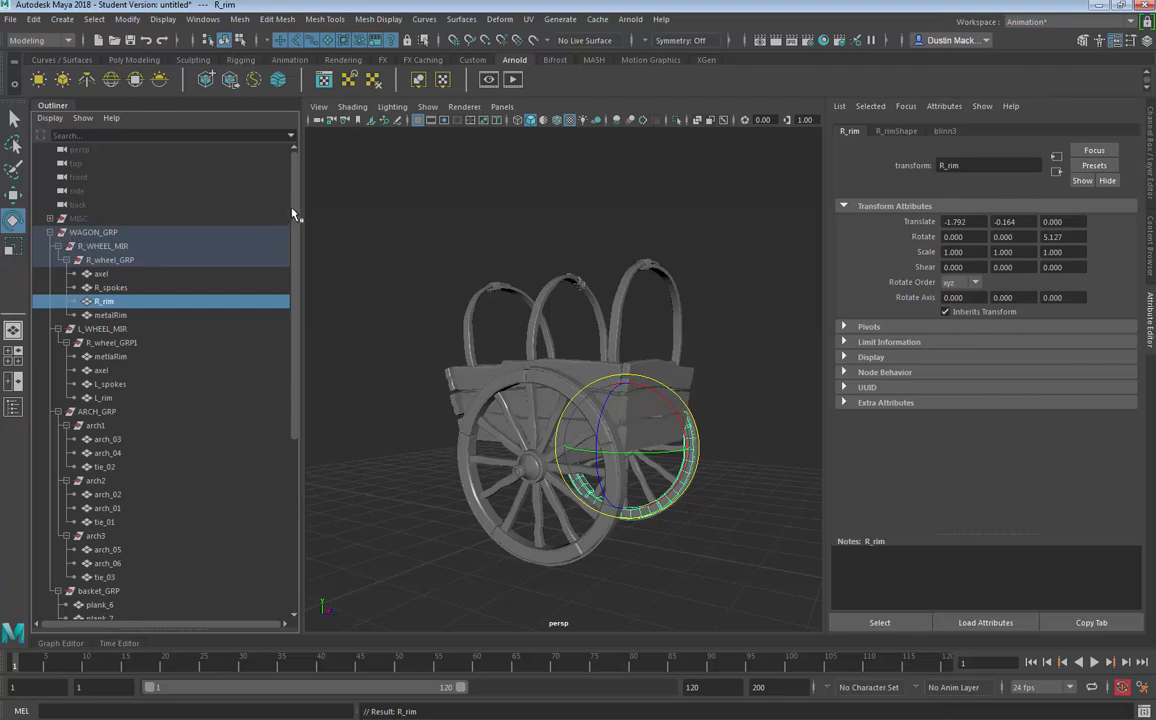
{"action": "mouse_move", "coordinate": [293, 215]}
{"action": "left_mouse_down"}
{"action": "mouse_move", "coordinate": [297, 387]}
{"action": "mouse_move", "coordinate": [298, 215]}
{"action": "left_mouse_up"}
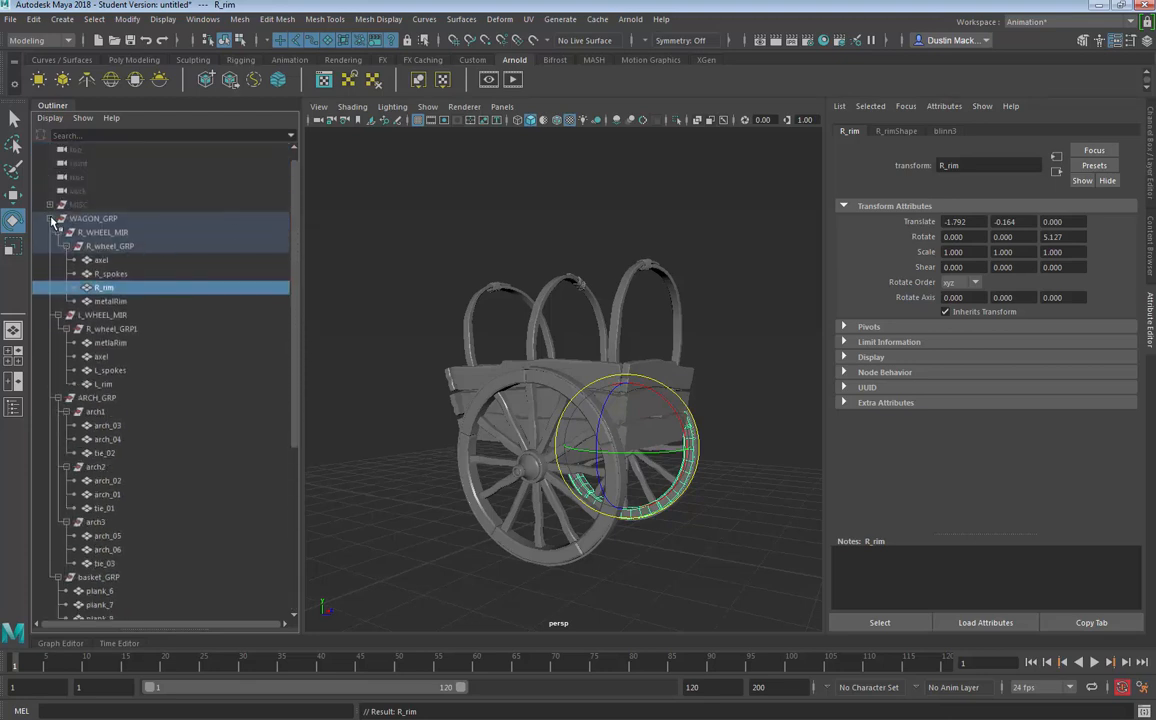
{"action": "left_click", "coordinate": [52, 220]}
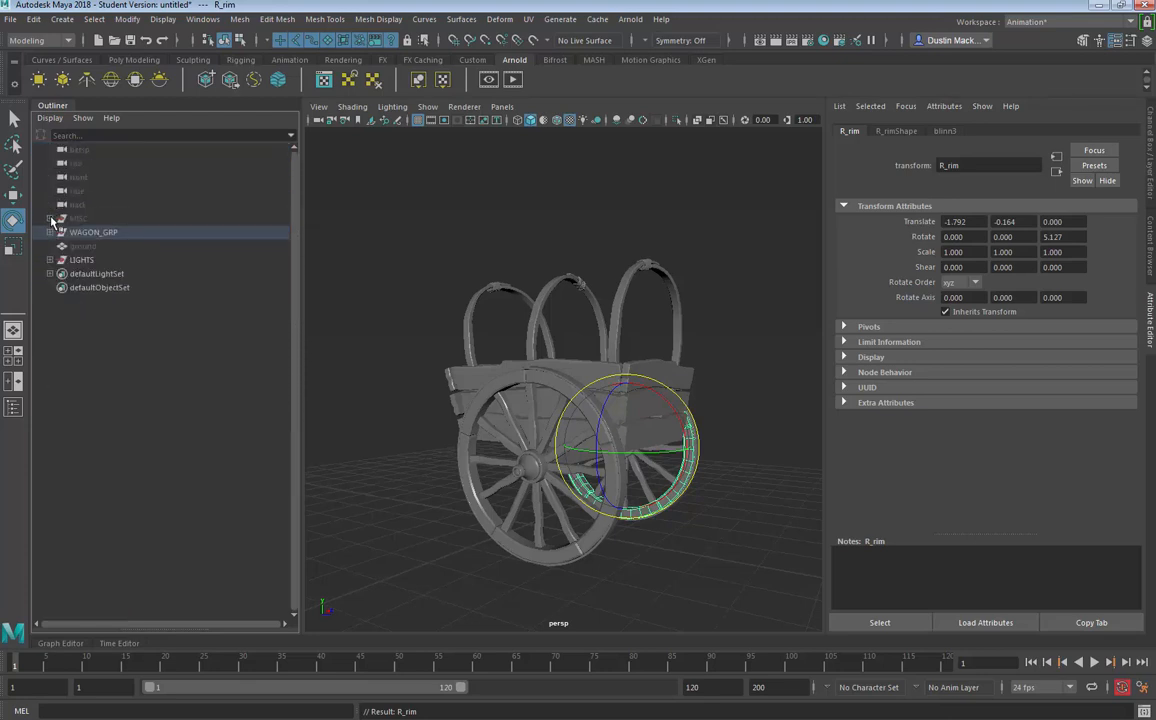
Step: Unhide the ground plane for a quick check and hide it again
{"action": "left_click", "coordinate": [92, 247]}
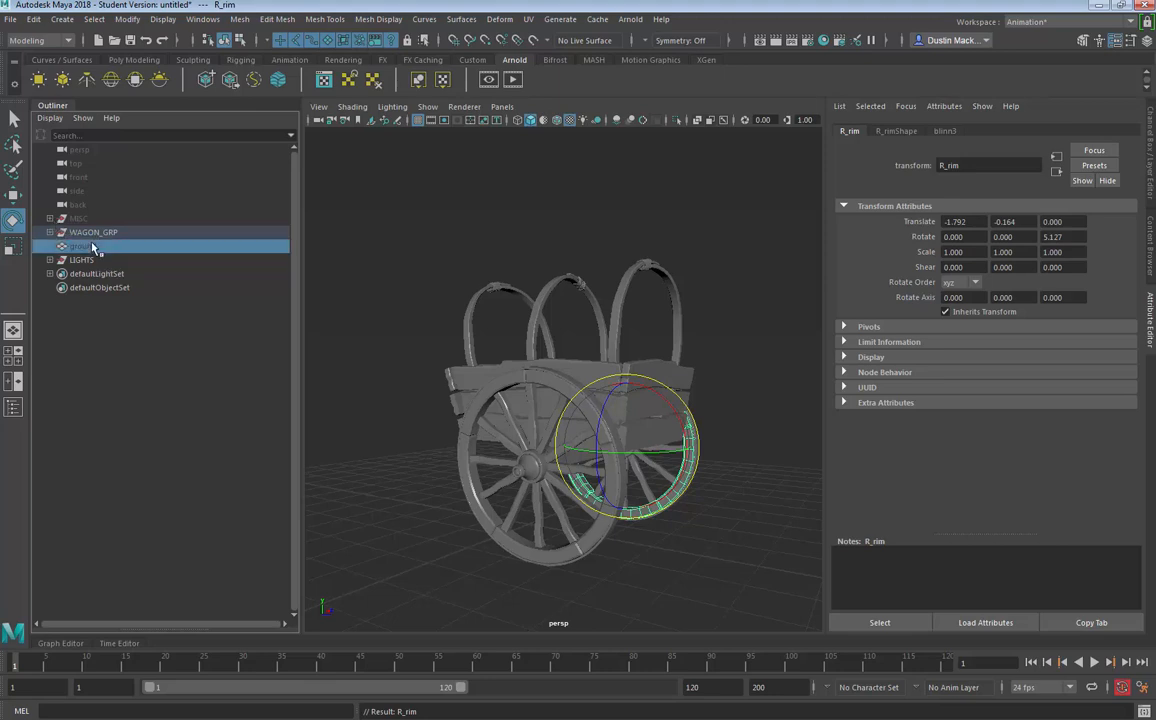
{"action": "key", "text": "shift+h"}
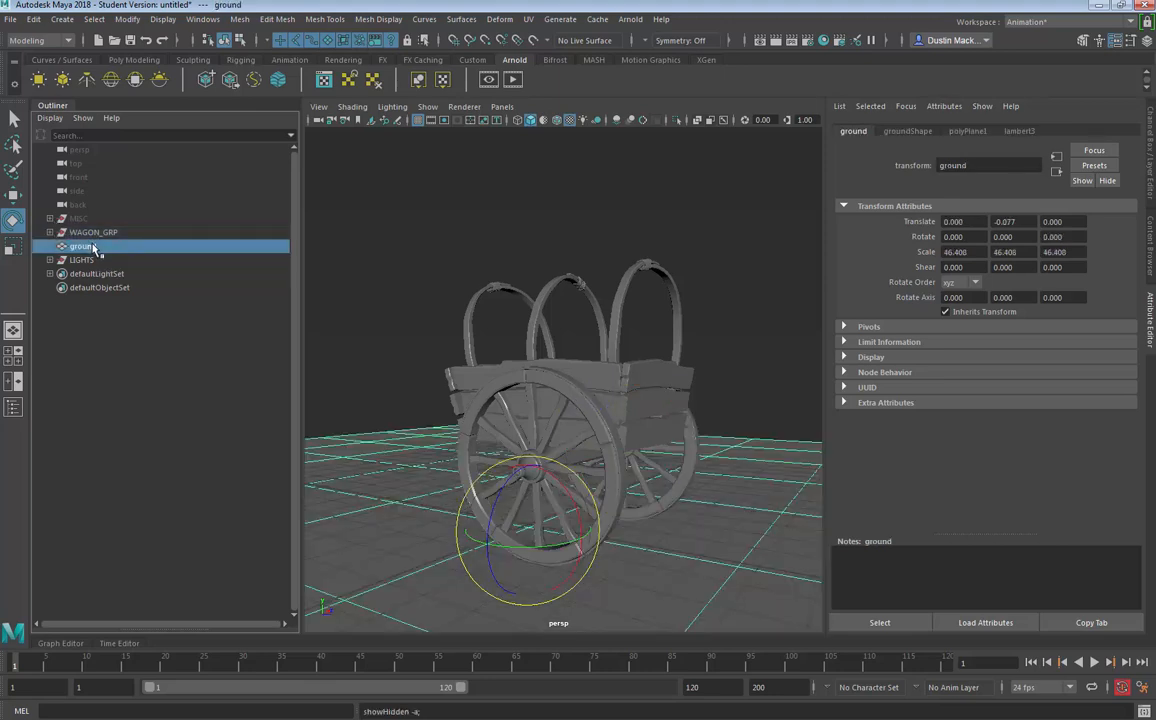
{"action": "key", "text": "ctrl+h"}
Step: Expand the LIGHTS group to see its directional lights and hide the whole group
{"action": "left_click", "coordinate": [57, 261]}
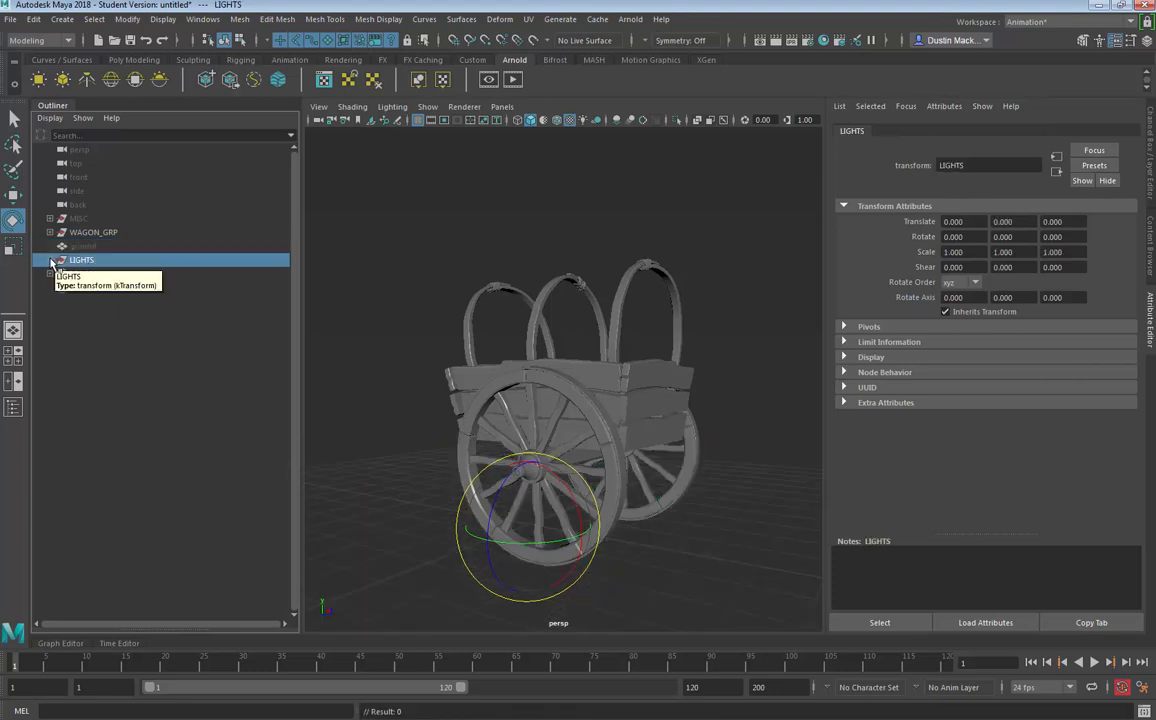
{"action": "left_click", "coordinate": [51, 261]}
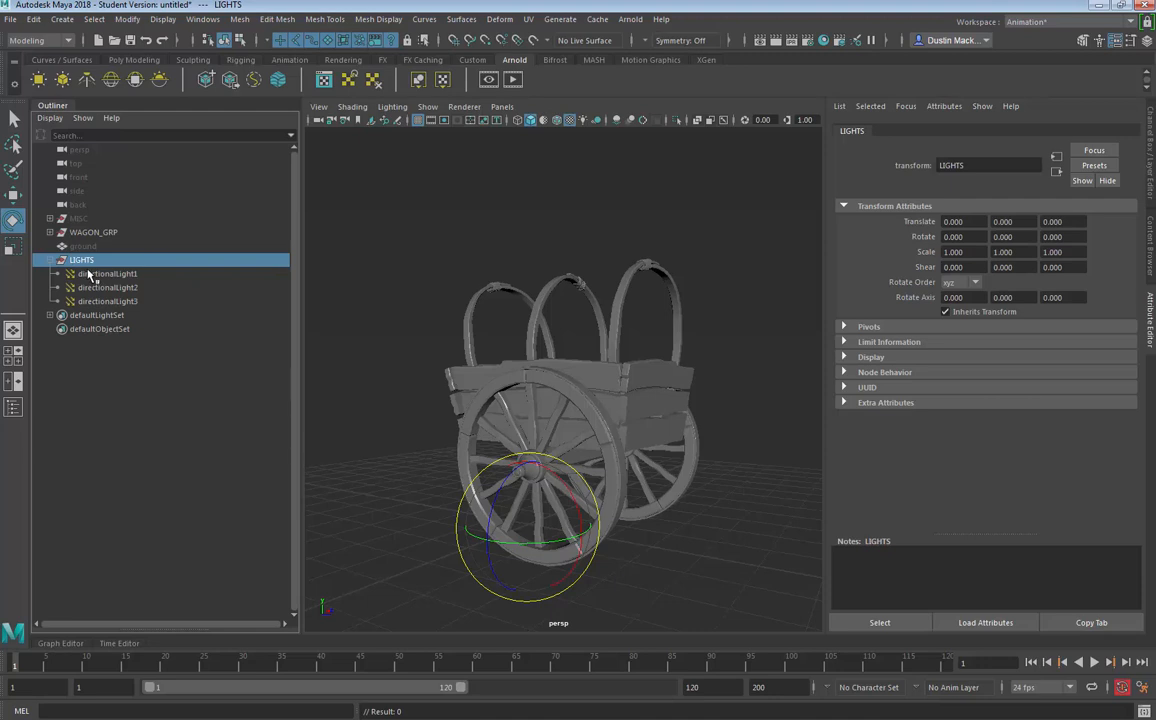
{"action": "key", "text": "ctrl+h"}
Step: Inspect the leftover curves and surfaces in the MISC group, collapse MISC and LIGHTS, and clear the selection
{"action": "left_click", "coordinate": [79, 219]}
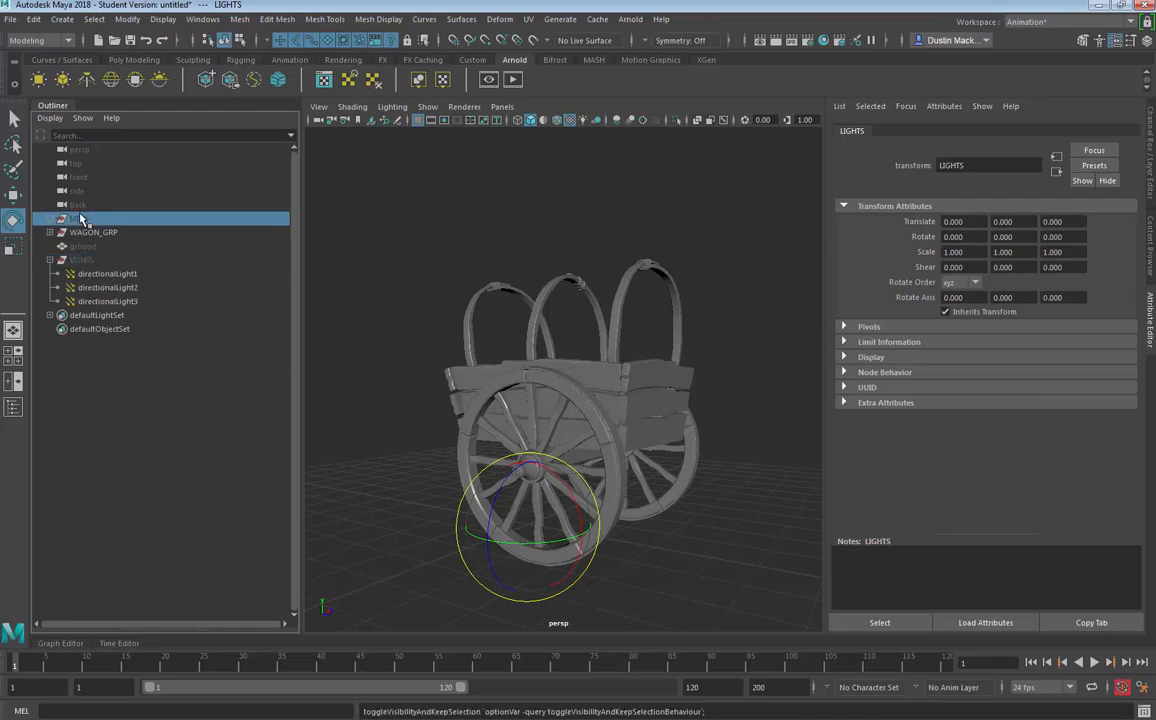
{"action": "left_click", "coordinate": [50, 218]}
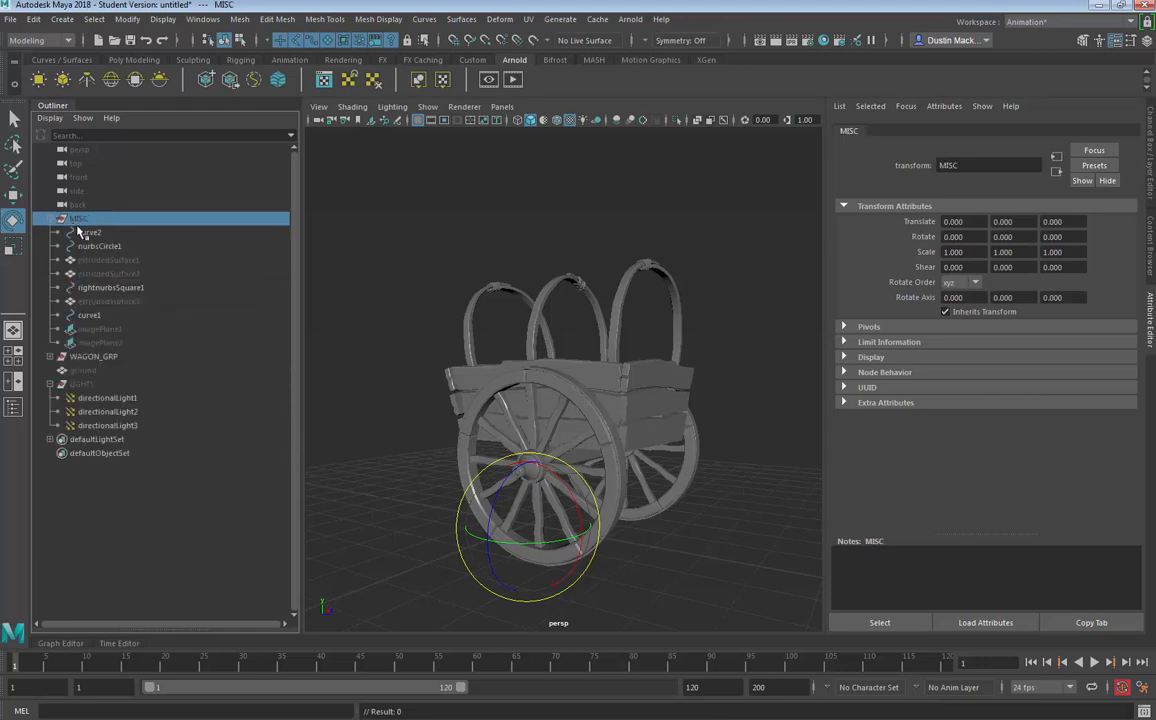
{"action": "left_click", "coordinate": [88, 233]}
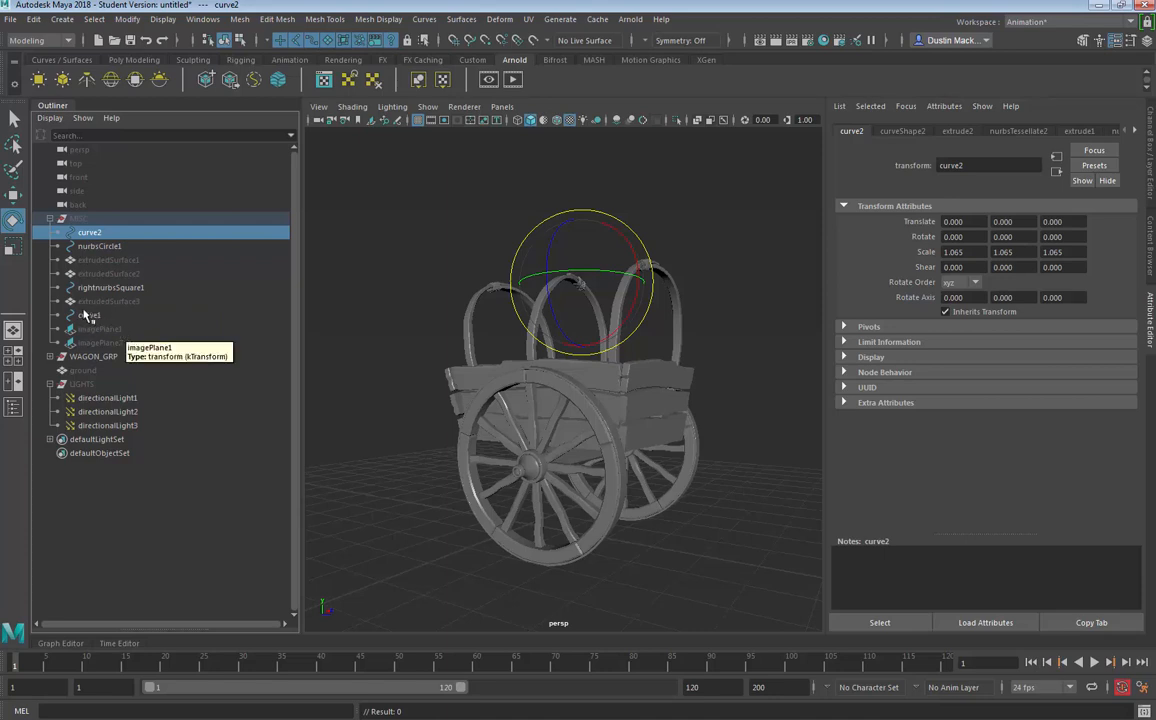
{"action": "left_click", "coordinate": [50, 218]}
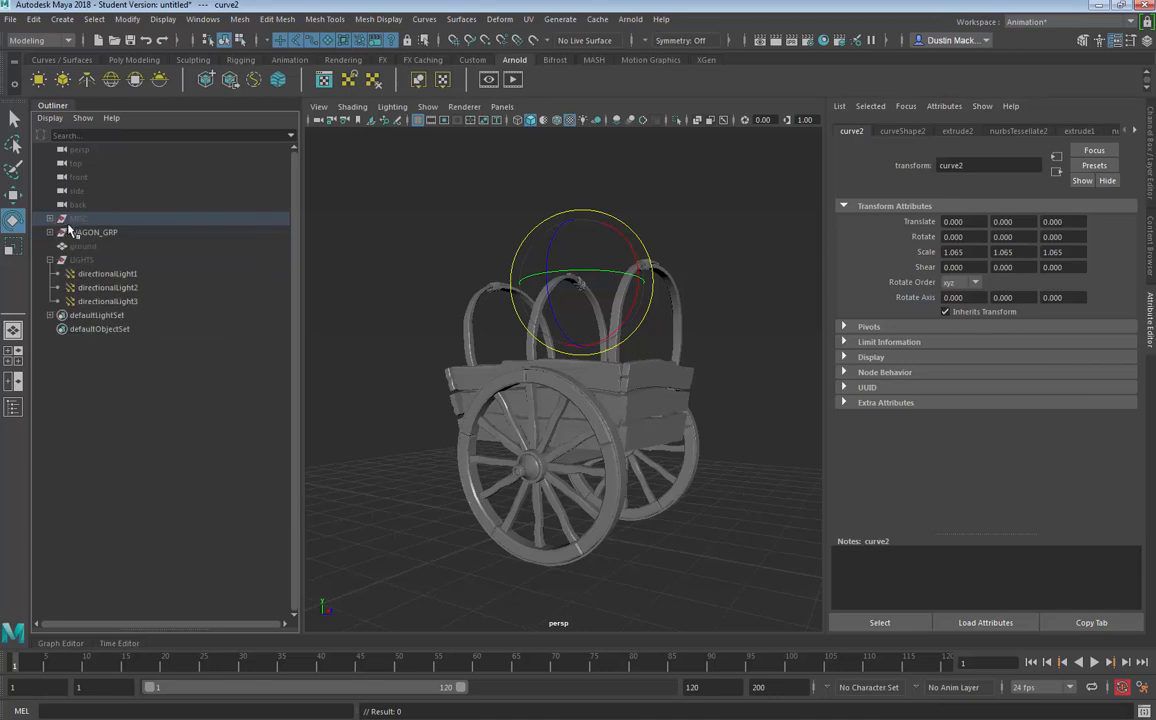
{"action": "left_click", "coordinate": [79, 218]}
{"action": "left_click", "coordinate": [85, 232]}
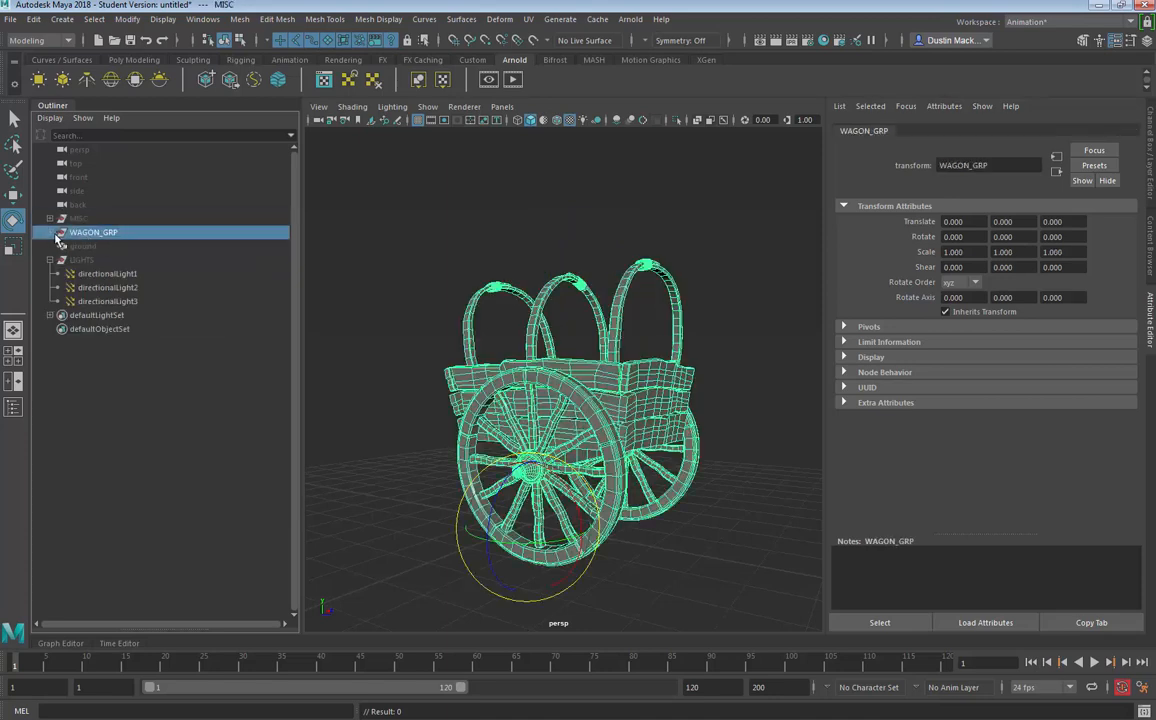
{"action": "left_click", "coordinate": [50, 259]}
{"action": "left_click", "coordinate": [697, 338]}
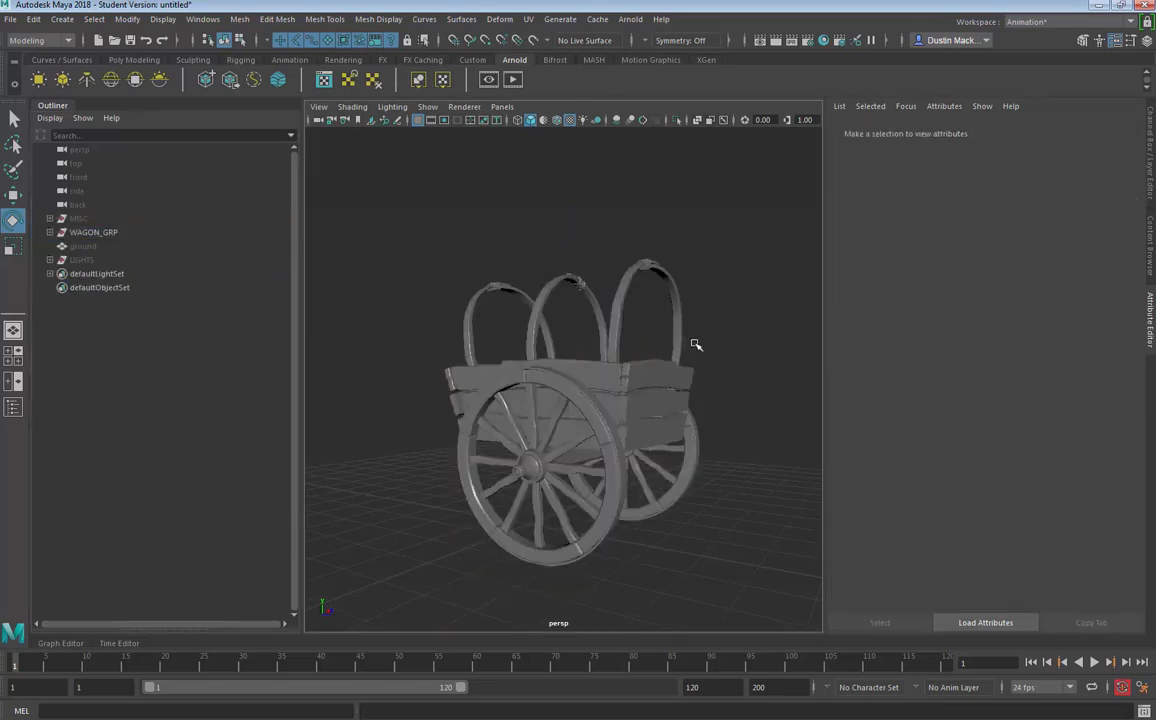
Step: Open the UV Editor and place its window beside the wagon so both can be seen
{"action": "left_click_drag", "start_coordinate": [697, 338], "coordinate": [510, 352], "text": "alt"}
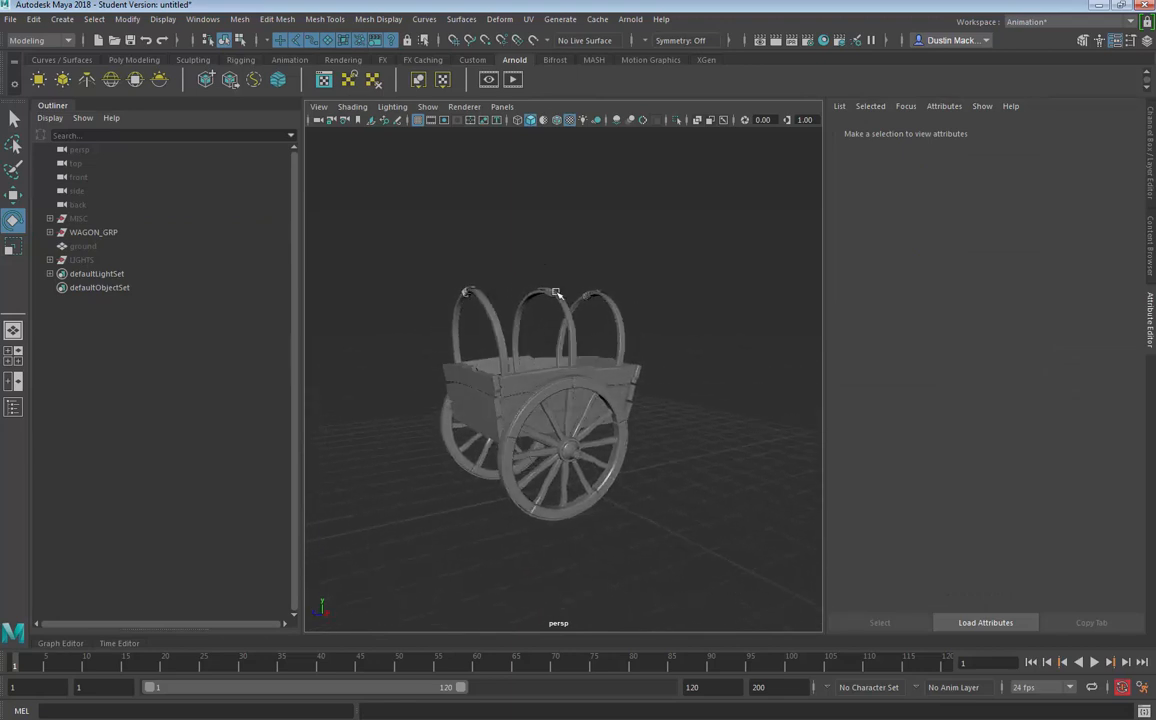
{"action": "left_click", "coordinate": [530, 19]}
{"action": "left_click", "coordinate": [553, 48]}
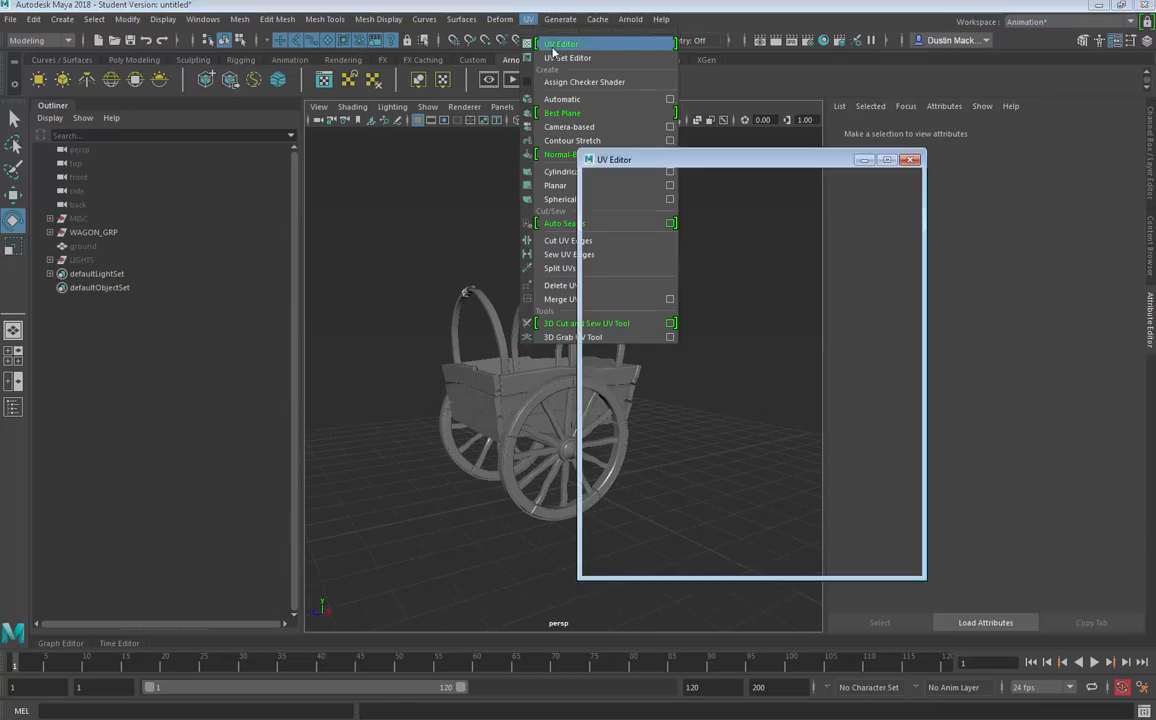
{"action": "left_click_drag", "start_coordinate": [660, 166], "coordinate": [687, 167]}
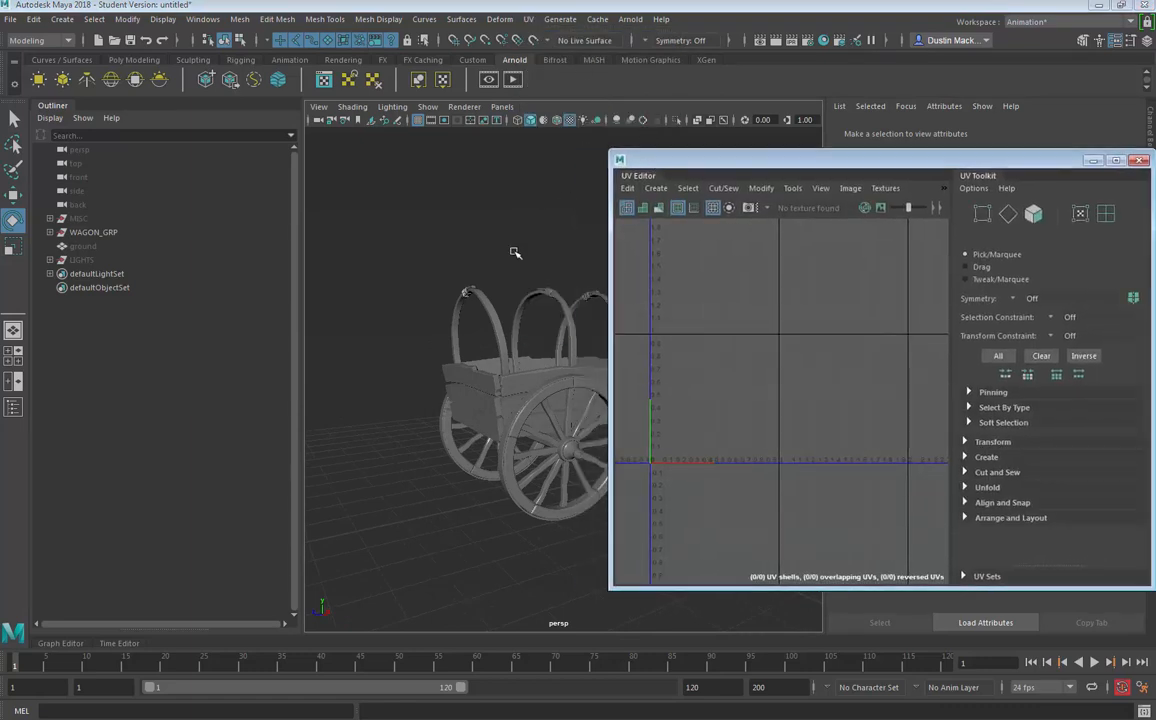
{"action": "left_click_drag", "start_coordinate": [511, 250], "coordinate": [430, 230], "text": "alt"}
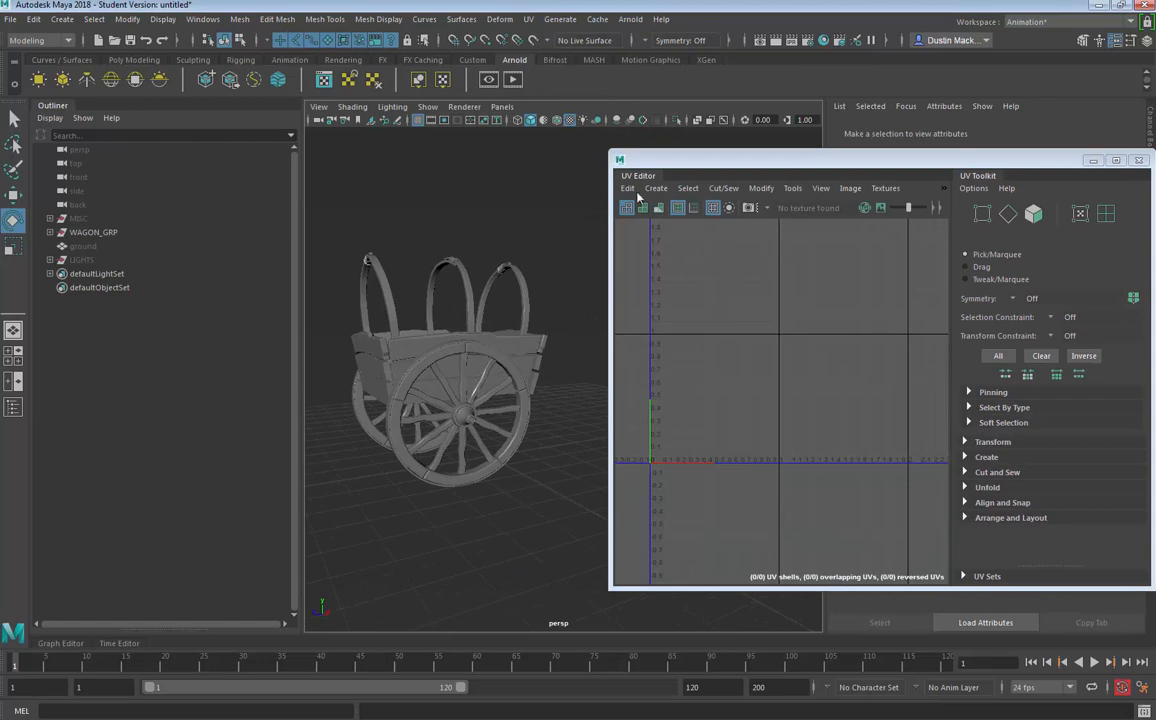
{"action": "left_click_drag", "start_coordinate": [647, 159], "coordinate": [620, 138]}
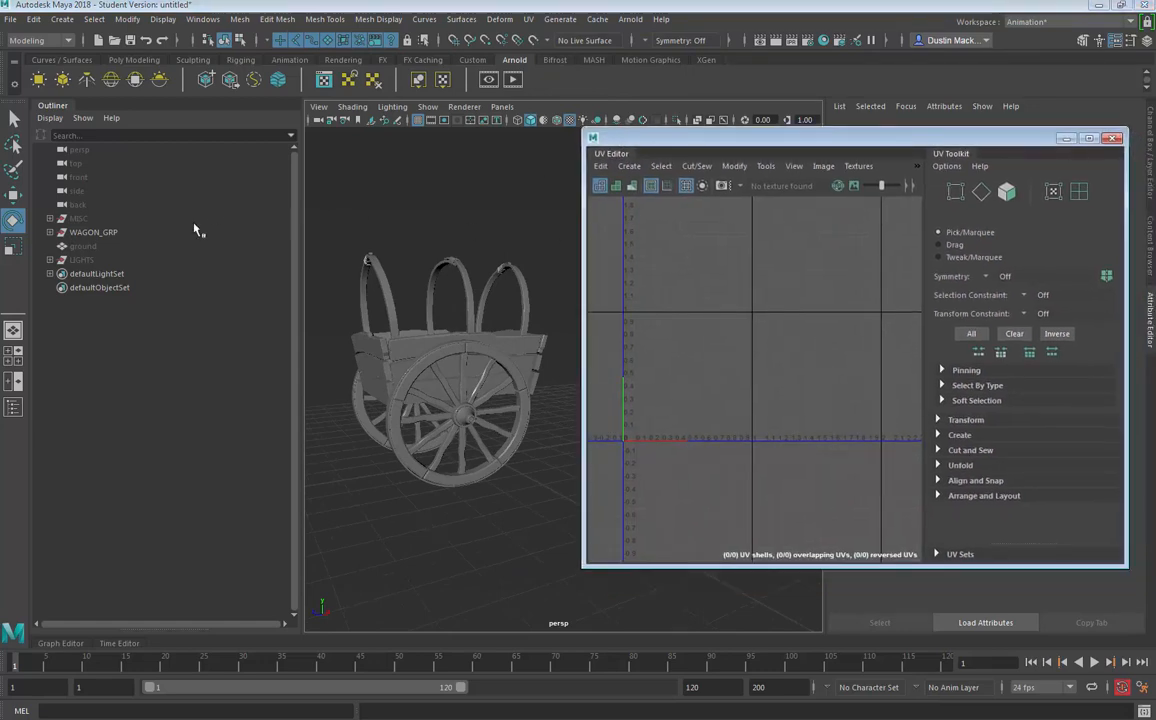
Step: Expand WAGON_GRP and compare the UV layouts of R_WHEEL_MIR and L_WHEEL_MIR in the UV Editor
{"action": "left_click", "coordinate": [50, 232]}
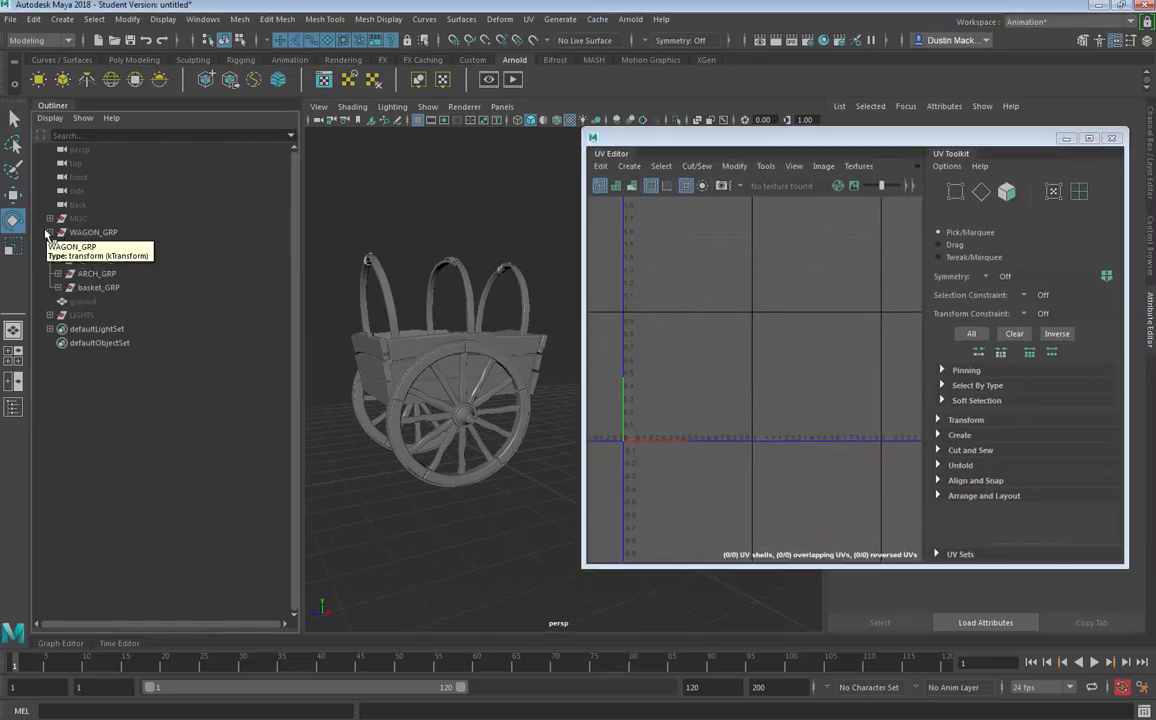
{"action": "left_click", "coordinate": [111, 250]}
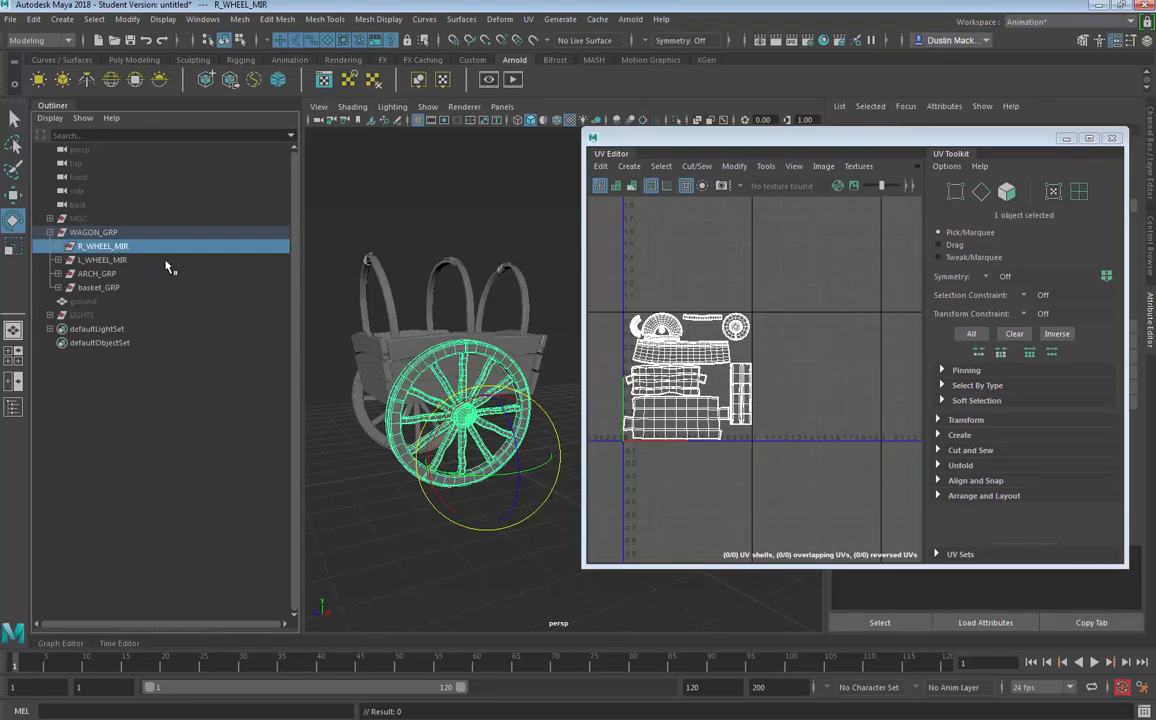
{"action": "scroll", "coordinate": [753, 413], "scroll_direction": "up", "scroll_amount": 3}
{"action": "key", "text": "f"}
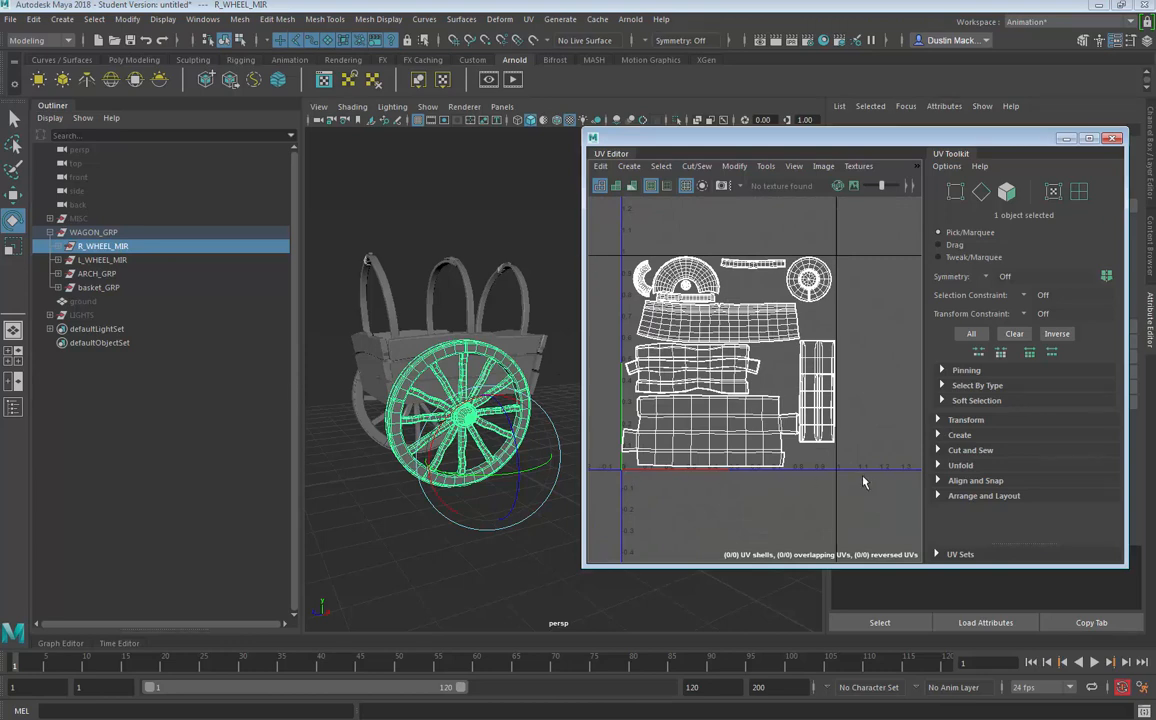
{"action": "left_click", "coordinate": [103, 260]}
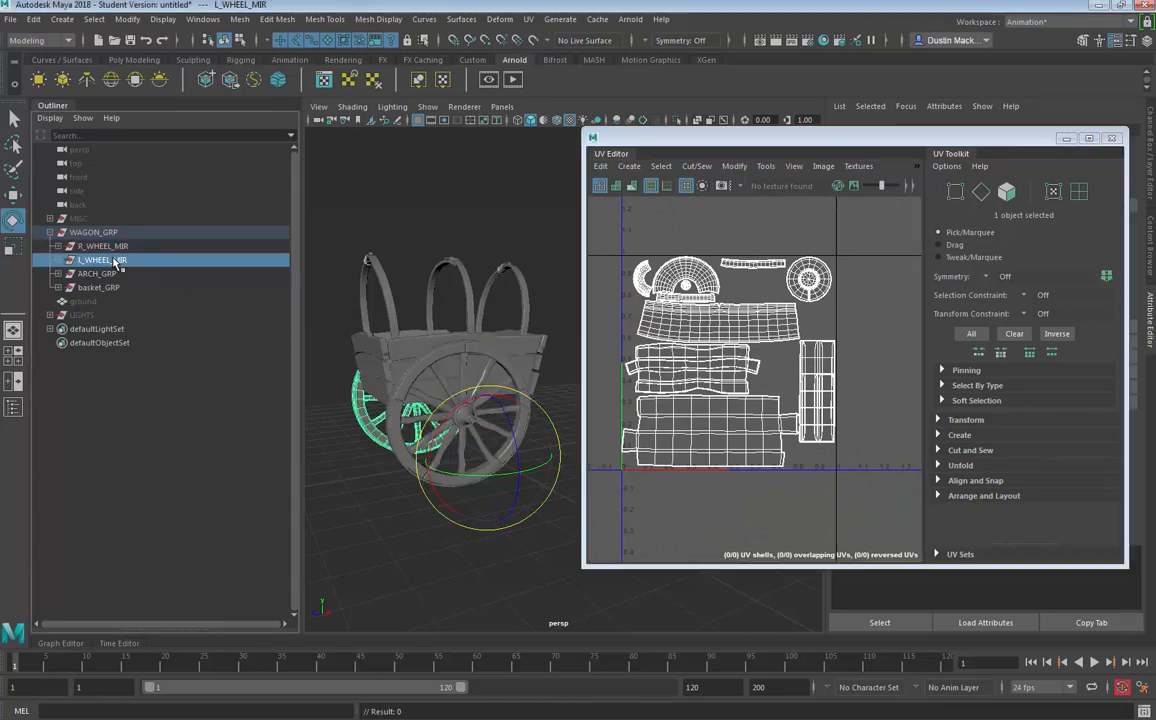
{"action": "left_click", "coordinate": [108, 246]}
Step: Delete the L_WHEEL_MIR group from the wagon
{"action": "left_click", "coordinate": [112, 260]}
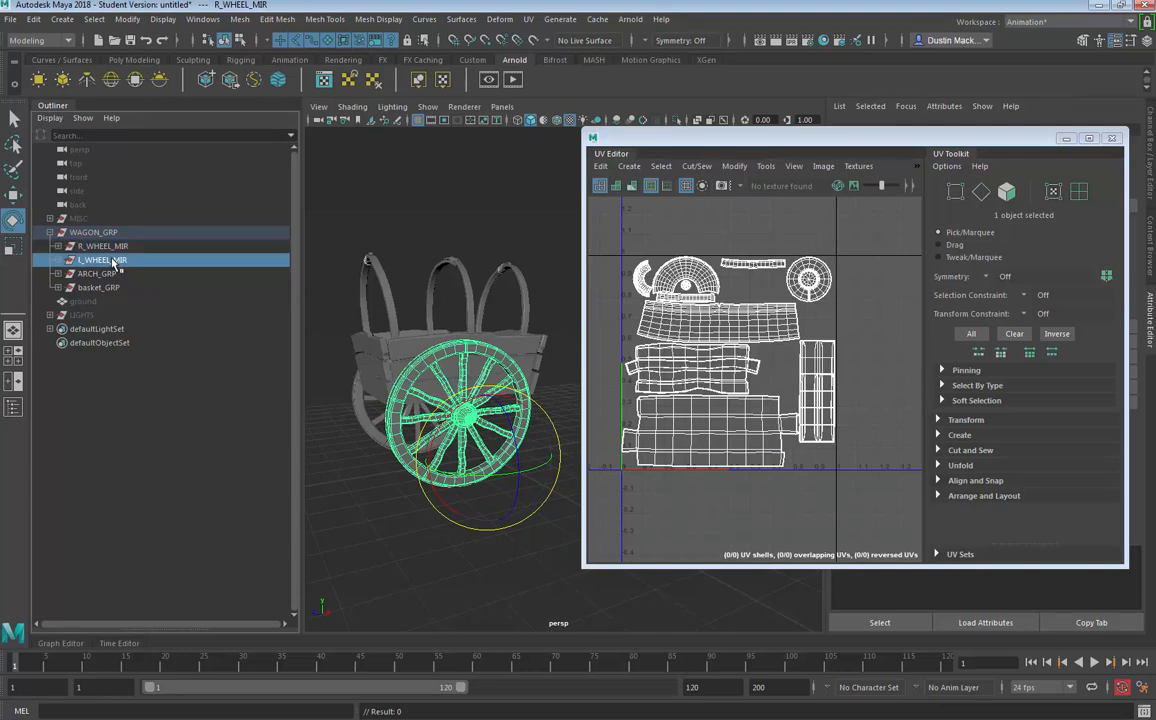
{"action": "left_click_drag", "start_coordinate": [393, 295], "coordinate": [135, 287], "text": "alt"}
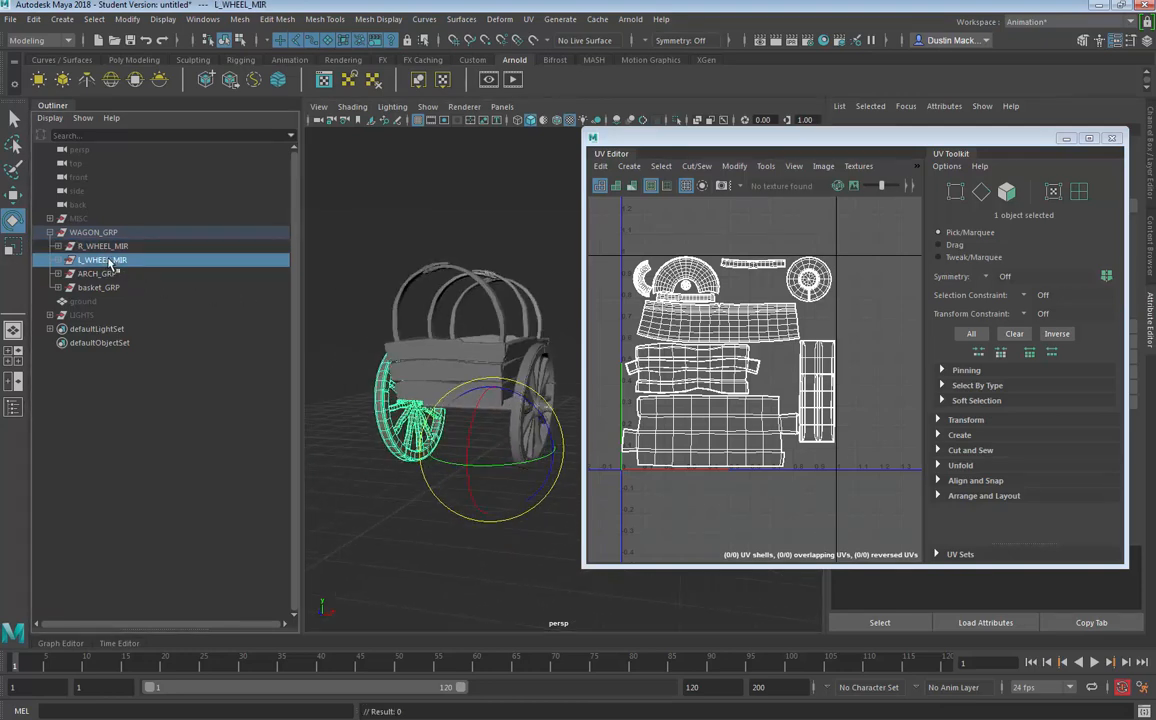
{"action": "key", "text": "Delete"}
Step: Expand R_WHEEL_MIR and compare its pivot location with that of its child group R_wheel_GRP
{"action": "left_click", "coordinate": [110, 246]}
{"action": "left_click_drag", "start_coordinate": [454, 357], "coordinate": [190, 310], "text": "alt"}
{"action": "left_click", "coordinate": [59, 246]}
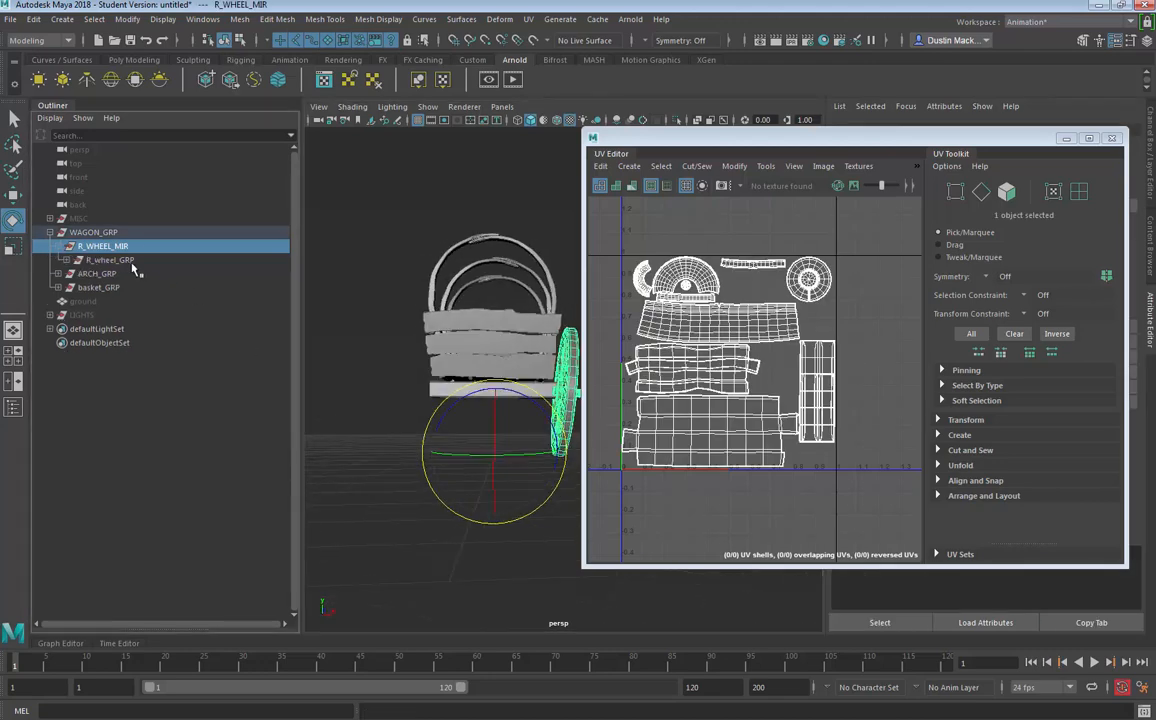
{"action": "left_click", "coordinate": [132, 261]}
{"action": "middle_click_drag", "start_coordinate": [420, 362], "coordinate": [303, 366], "text": "alt"}
{"action": "left_click_drag", "start_coordinate": [436, 365], "coordinate": [420, 315], "text": "alt"}
{"action": "left_click_drag", "start_coordinate": [436, 402], "coordinate": [442, 356]}
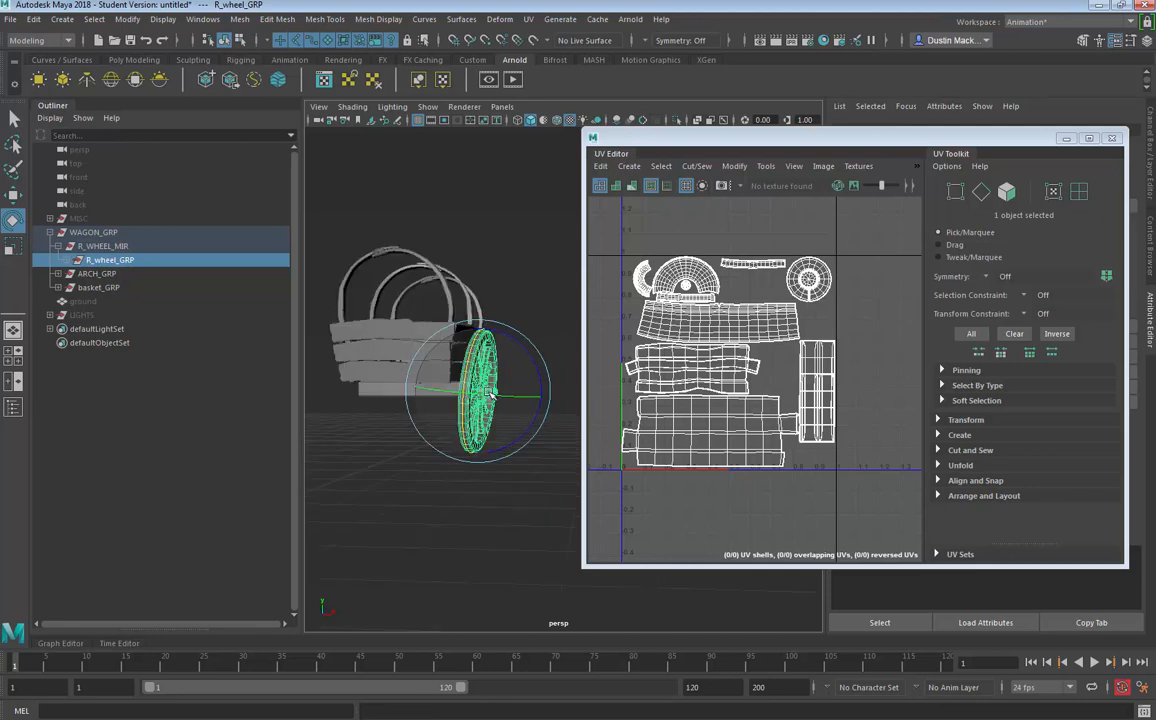
Step: Switch to the Move tool and duplicate the R_WHEEL_MIR group
{"action": "left_click", "coordinate": [117, 247]}
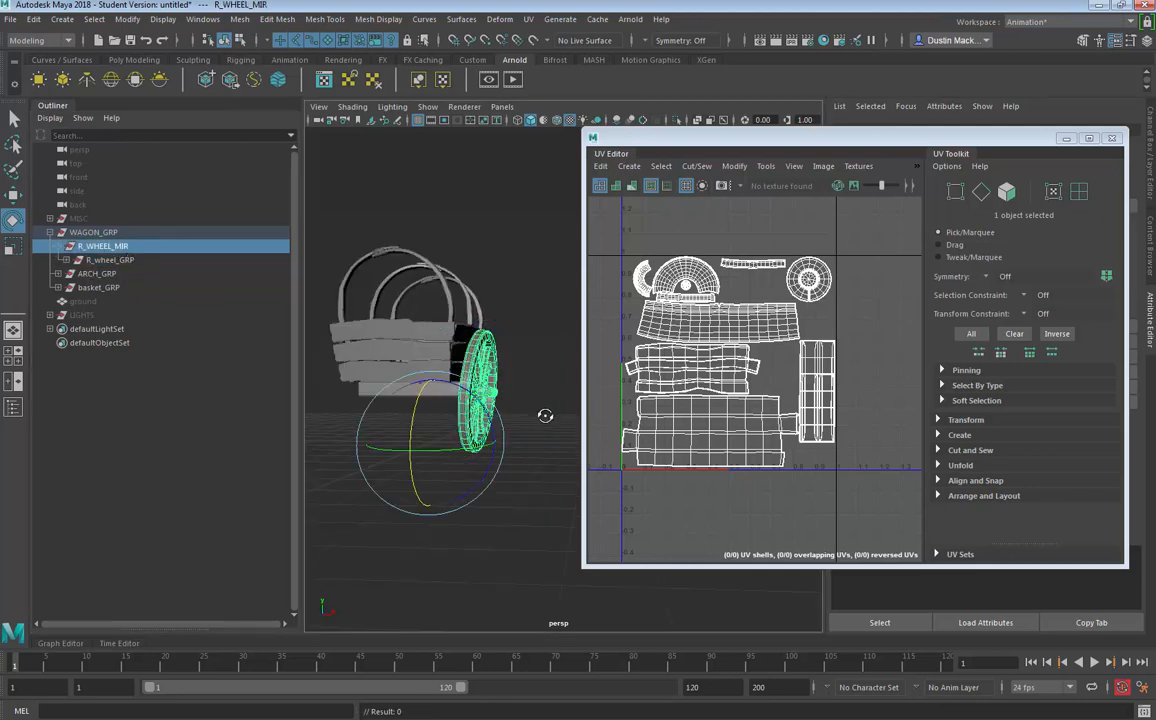
{"action": "left_click_drag", "start_coordinate": [542, 413], "coordinate": [437, 452], "text": "alt"}
{"action": "key", "text": "q"}
{"action": "key", "text": "w"}
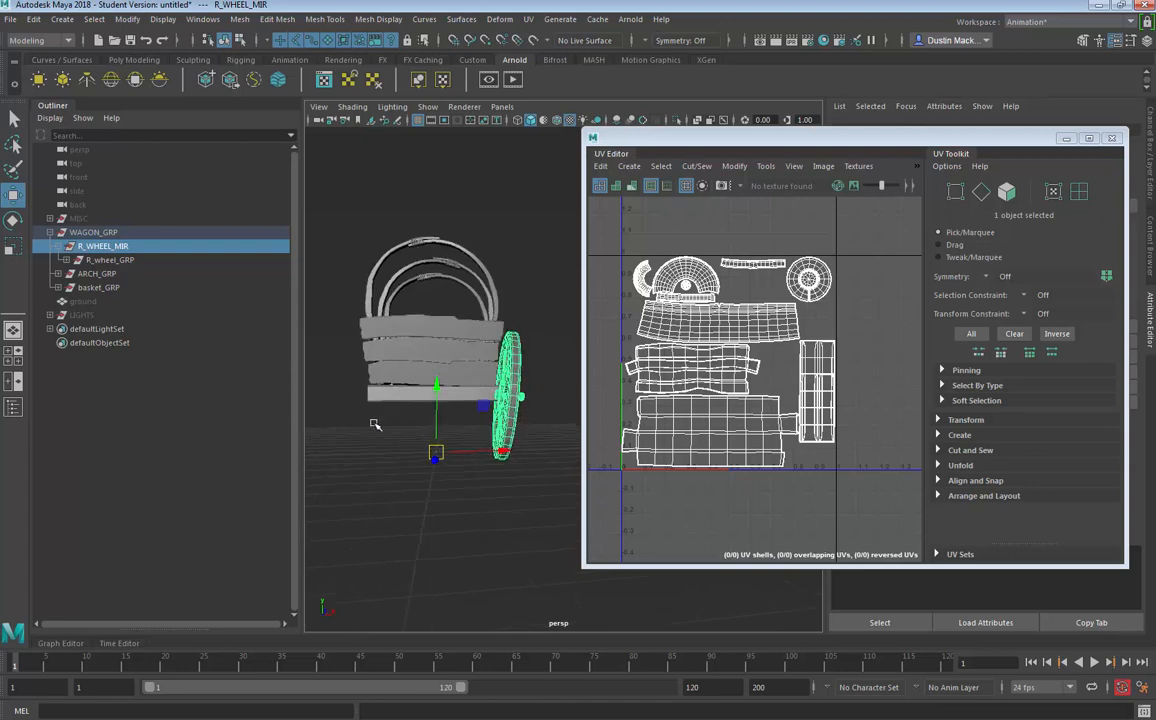
{"action": "key", "text": "ctrl+d"}
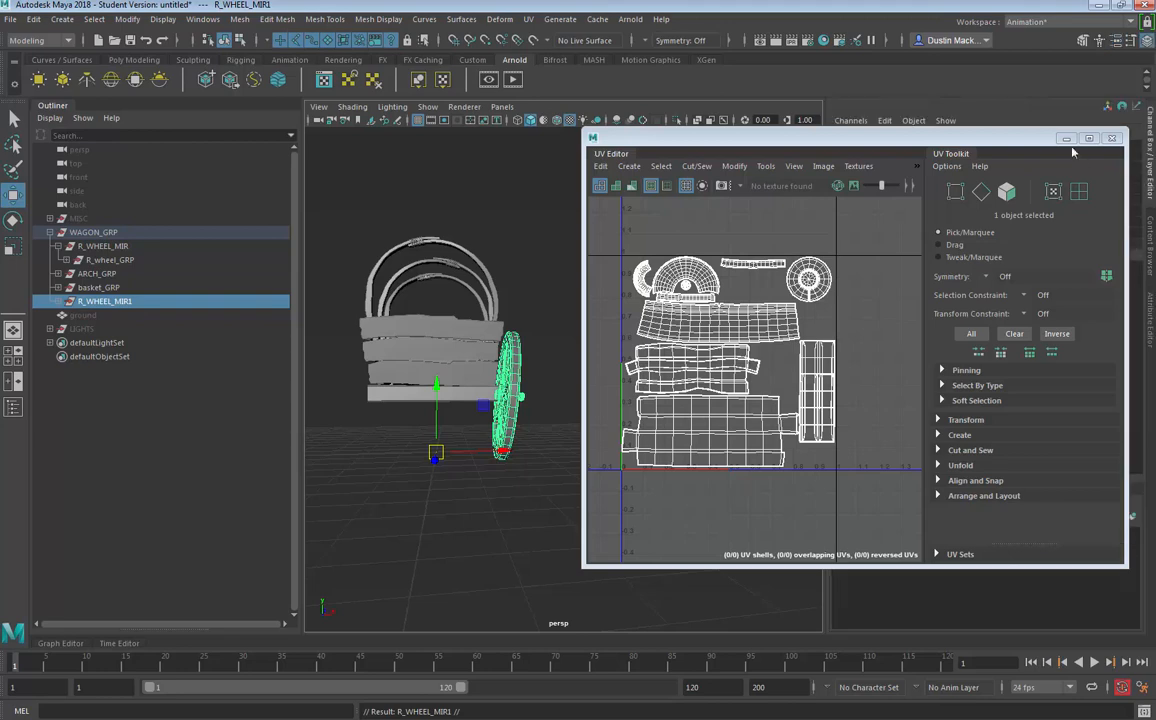
Step: Mirror the duplicated wheel group to the wagon's other side with a Scale X of -1, moving the UV Editor aside
{"action": "left_click_drag", "start_coordinate": [960, 140], "coordinate": [796, 154]}
{"action": "left_click", "coordinate": [1150, 182]}
{"action": "double_click", "coordinate": [1112, 211]}
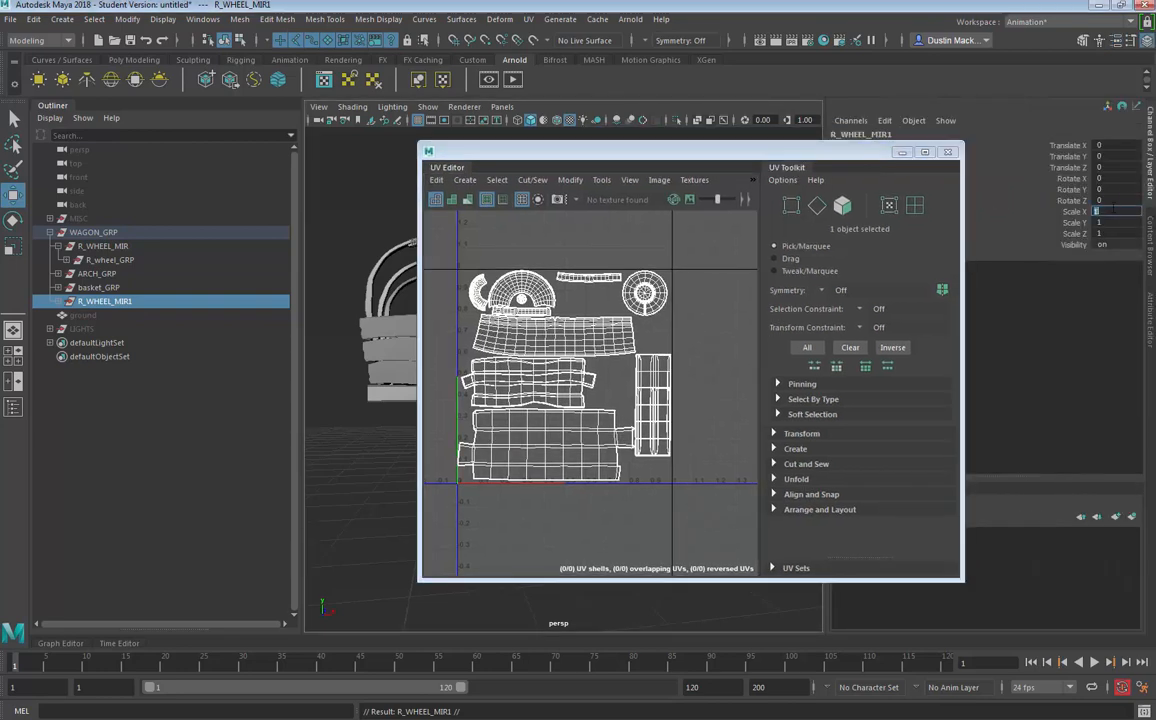
{"action": "type", "text": "-1"}
{"action": "key", "text": "Return"}
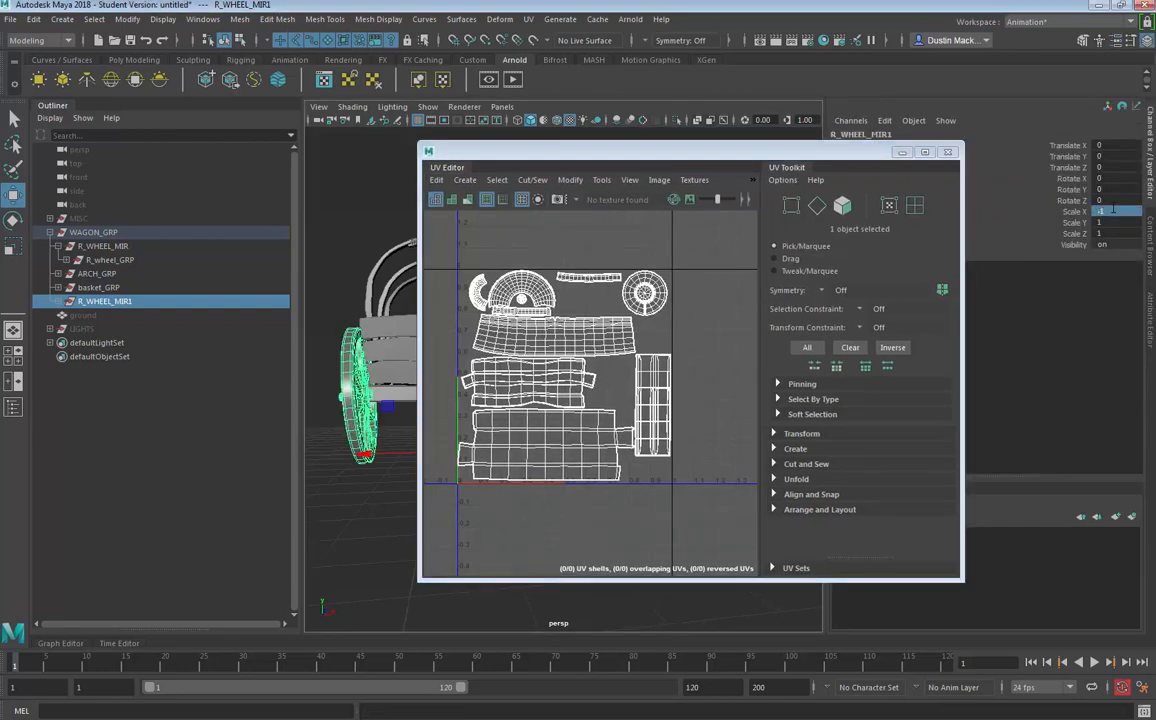
{"action": "left_click_drag", "start_coordinate": [734, 153], "coordinate": [912, 148]}
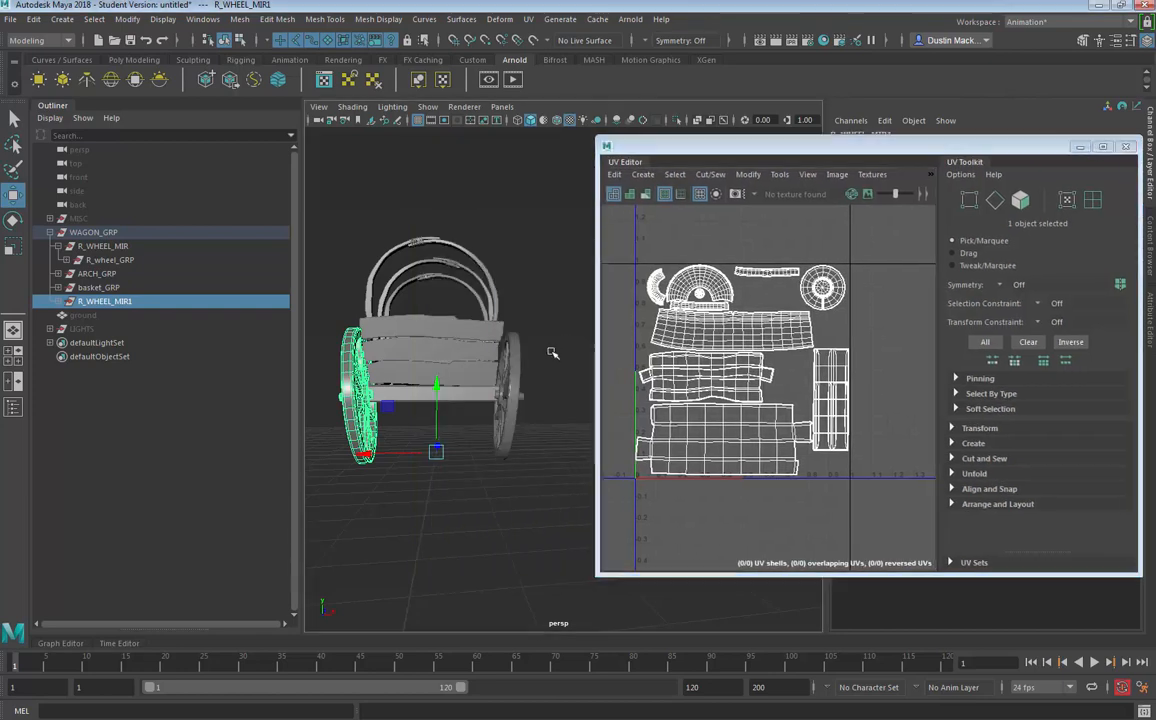
Step: Try rotating both R_wheel_GRP groups together around their own pivots, and undo the rotation
{"action": "left_click_drag", "start_coordinate": [550, 351], "coordinate": [485, 364], "text": "alt"}
{"action": "left_click", "coordinate": [58, 301]}
{"action": "left_click", "coordinate": [108, 315]}
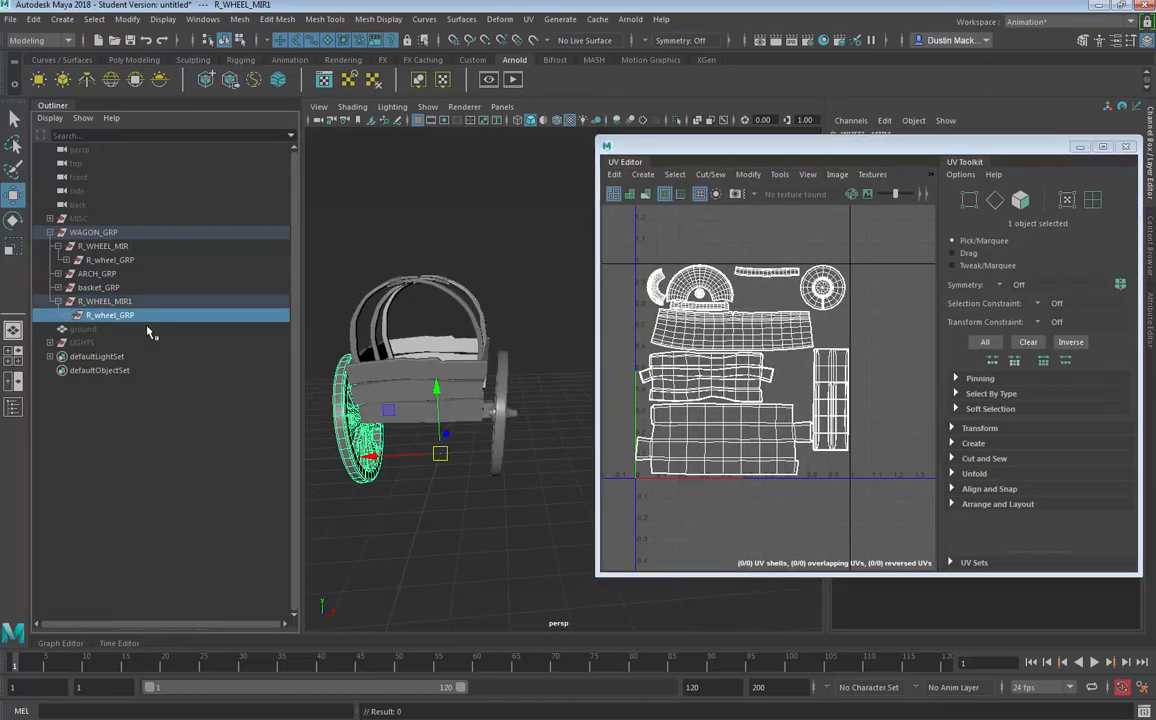
{"action": "left_click", "coordinate": [108, 259], "text": "ctrl"}
{"action": "left_click_drag", "start_coordinate": [455, 372], "coordinate": [441, 372], "text": "alt"}
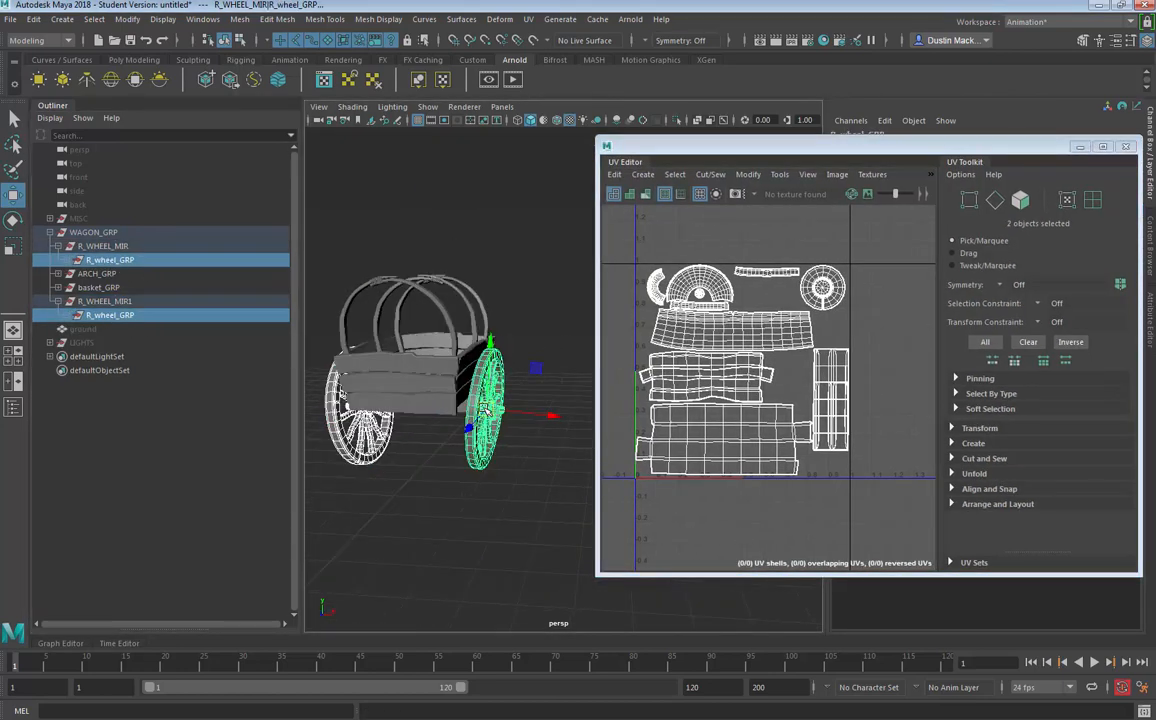
{"action": "key", "text": "e"}
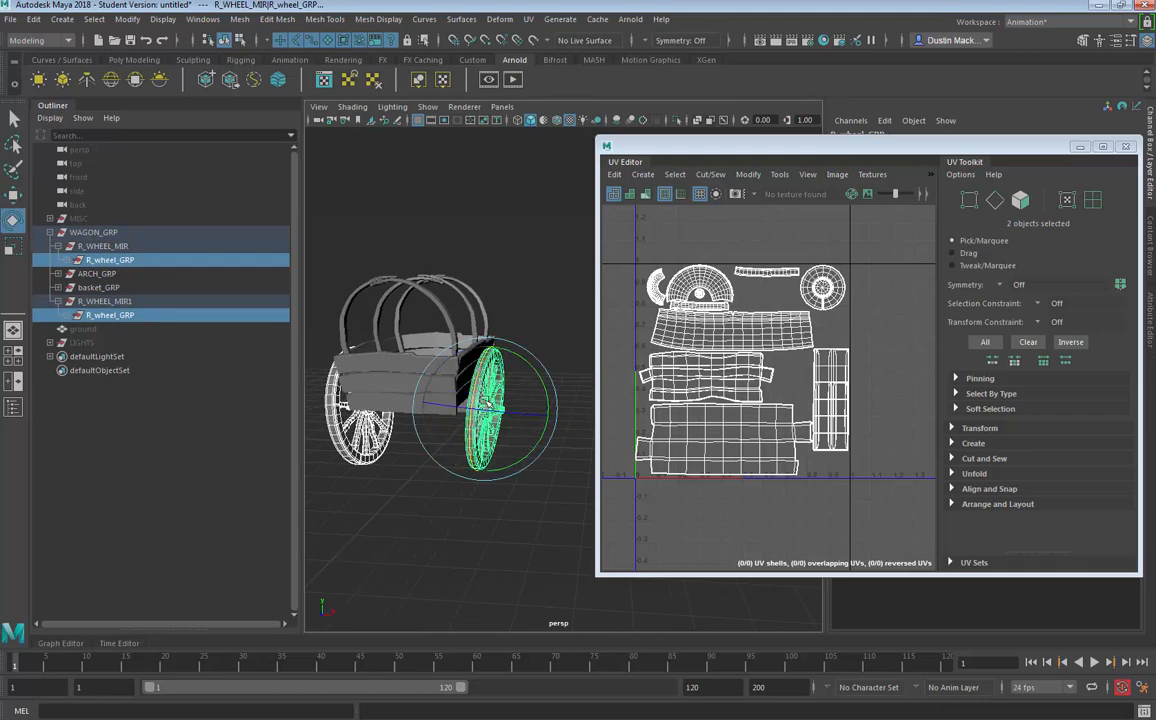
{"action": "left_click_drag", "start_coordinate": [508, 416], "coordinate": [556, 407], "text": "alt"}
{"action": "key", "text": "ctrl+z"}
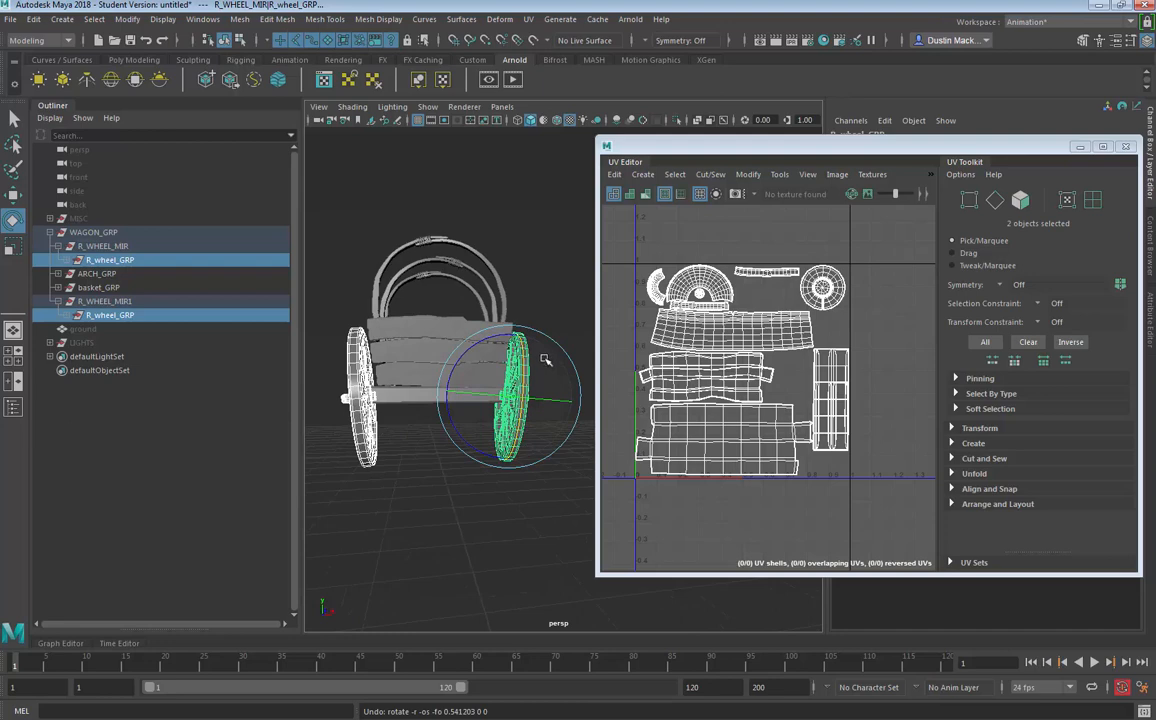
Step: Replace the prefix R_ with L_ in the names of R_WHEEL_MIR1 and its whole hierarchy using Search and Replace Names
{"action": "left_click", "coordinate": [98, 302]}
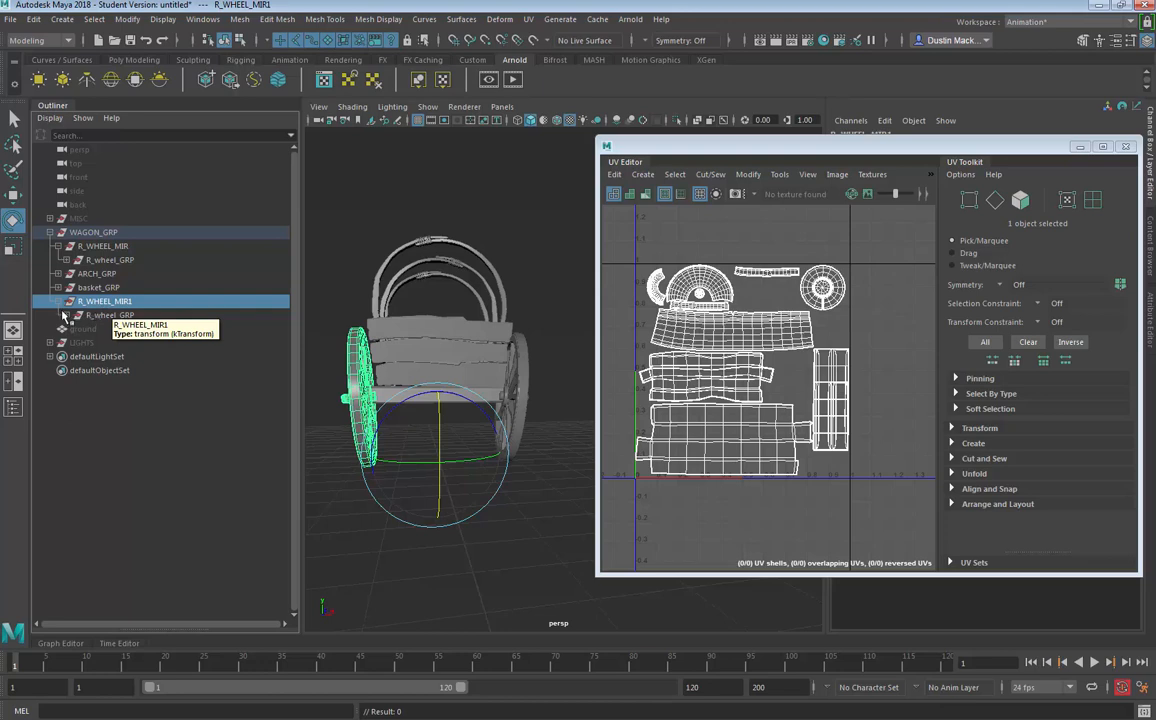
{"action": "left_click", "coordinate": [59, 302]}
{"action": "left_click", "coordinate": [59, 302], "text": "shift"}
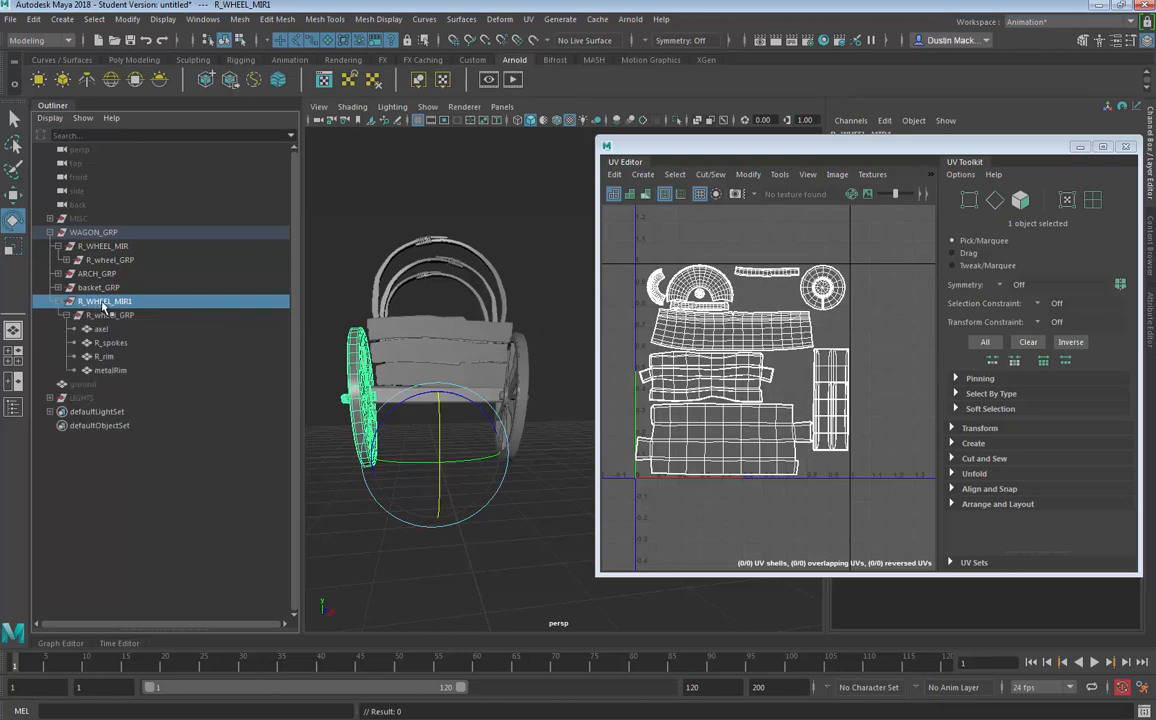
{"action": "left_click", "coordinate": [137, 371], "text": "shift"}
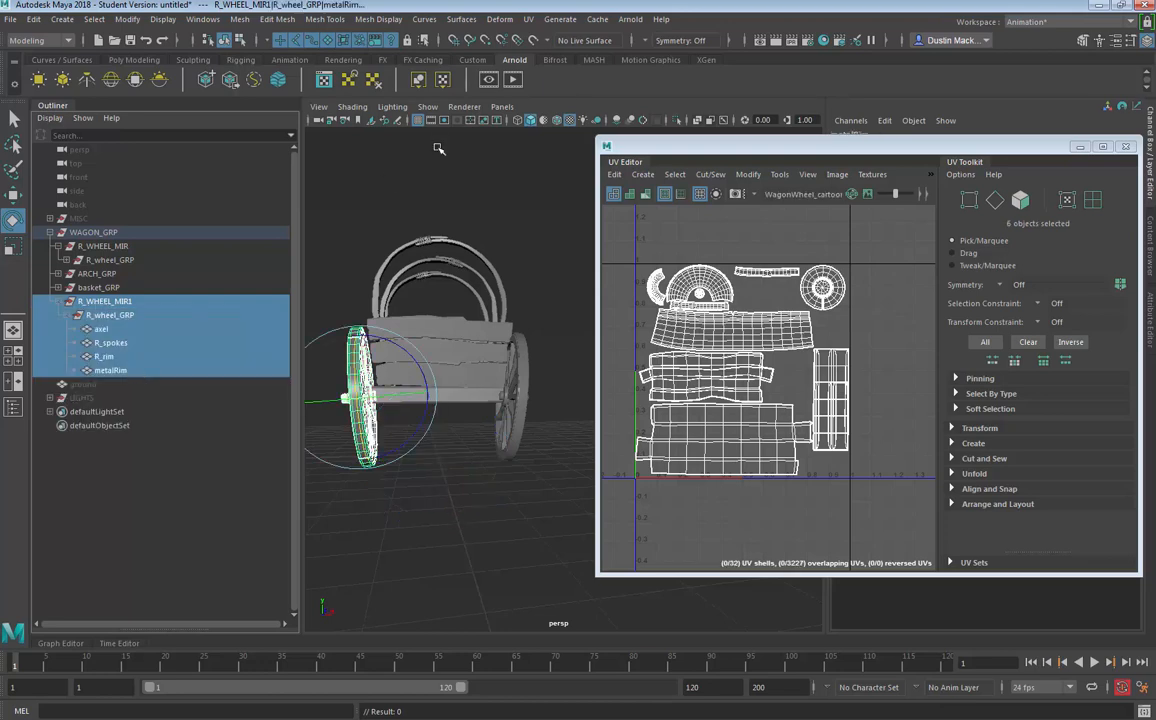
{"action": "left_click", "coordinate": [198, 20]}
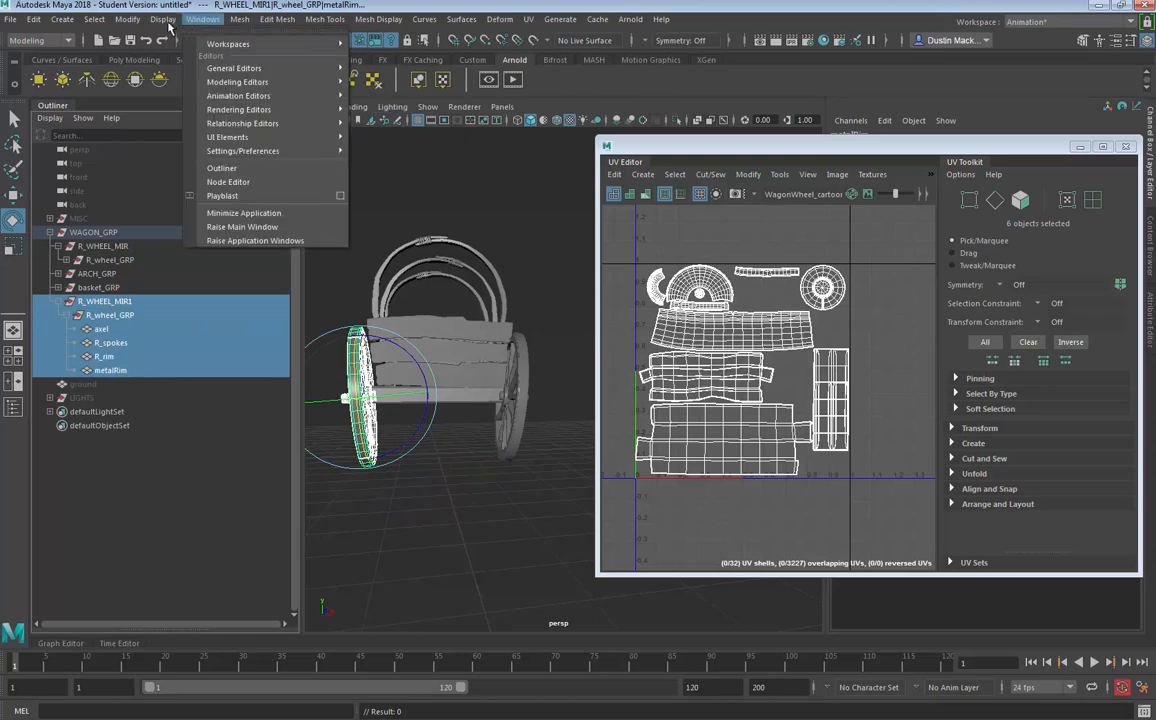
{"action": "mouse_move", "coordinate": [128, 20]}
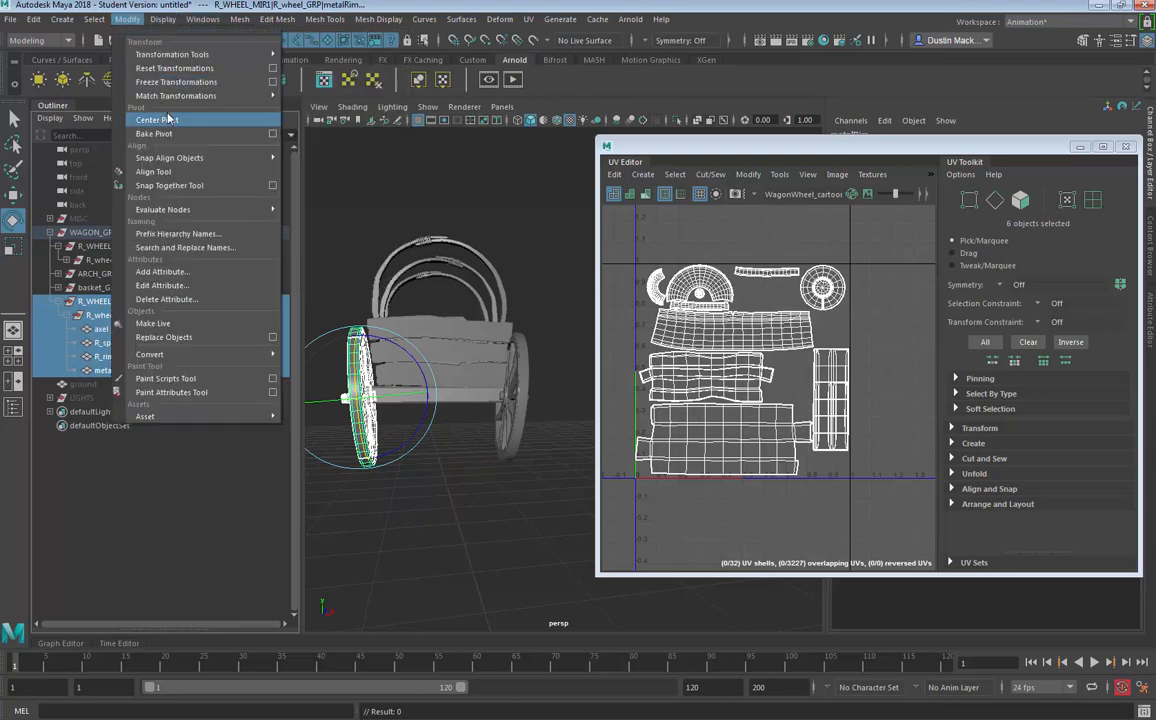
{"action": "left_click", "coordinate": [216, 248]}
{"action": "left_click_drag", "start_coordinate": [693, 248], "coordinate": [585, 221]}
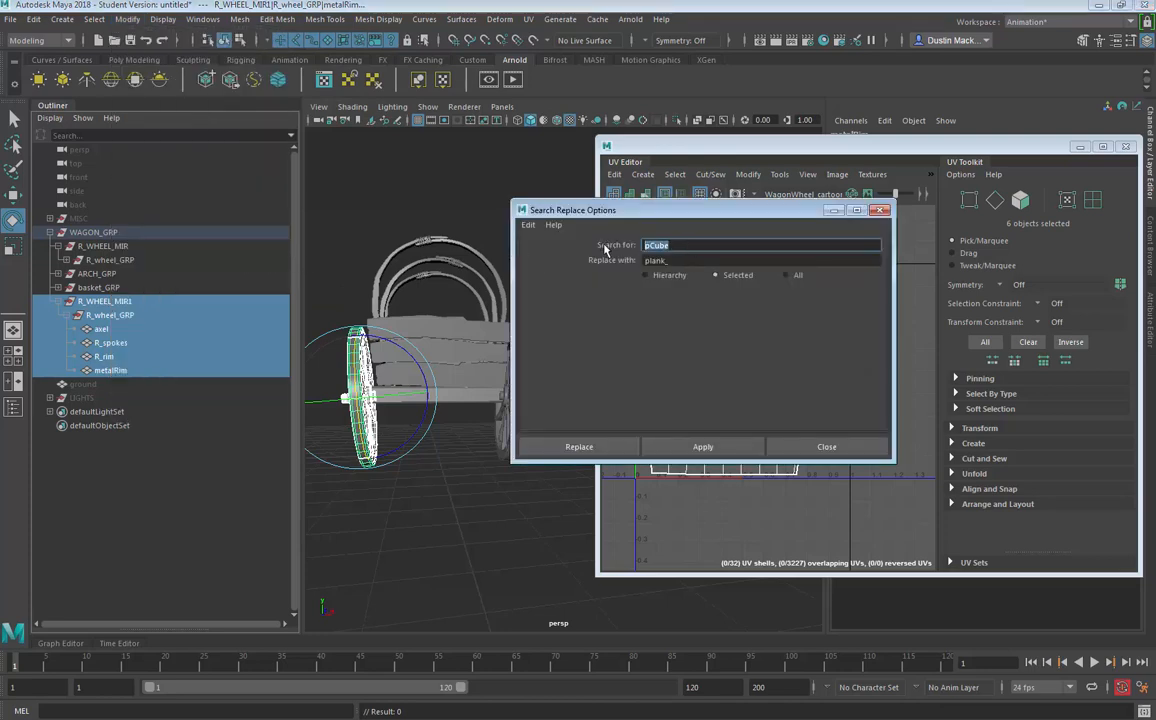
{"action": "type", "text": "R_"}
{"action": "key", "text": "Tab"}
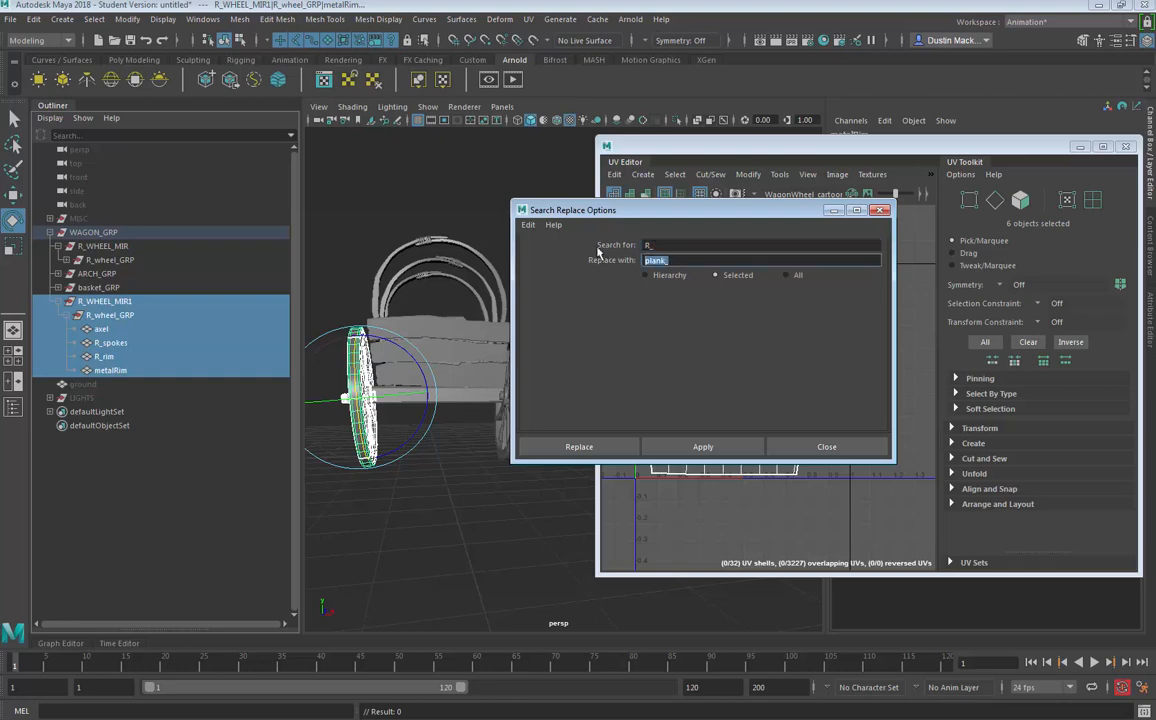
{"action": "type", "text": "L_"}
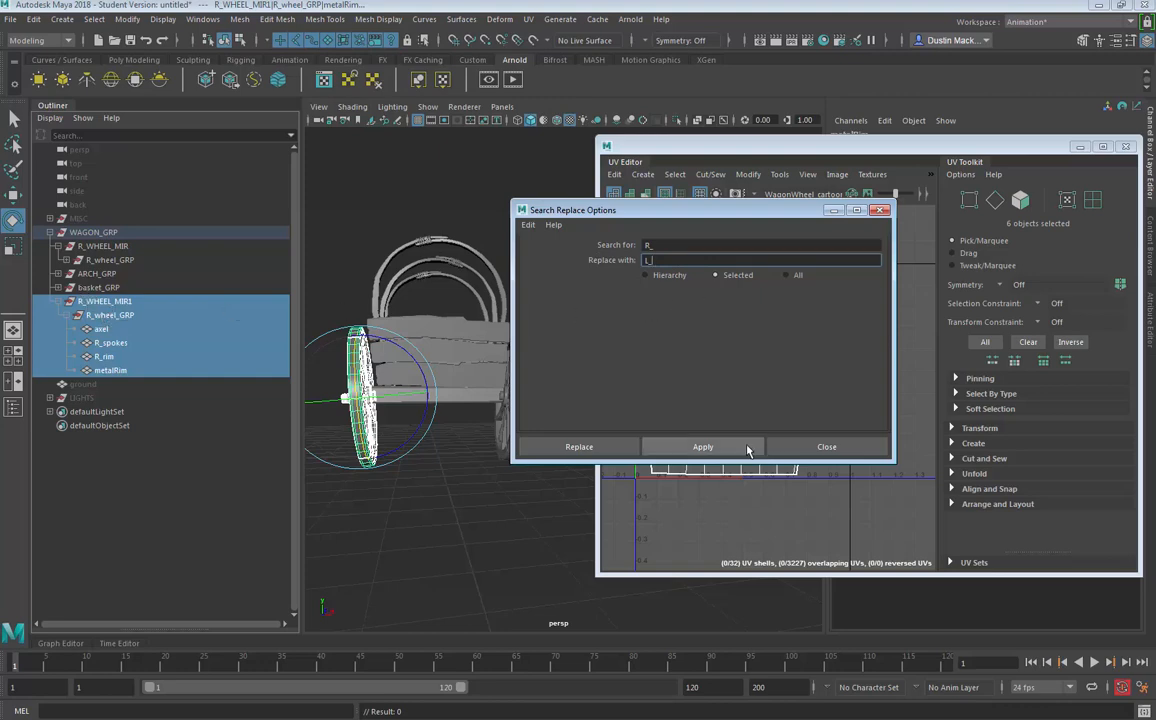
{"action": "left_click", "coordinate": [747, 447]}
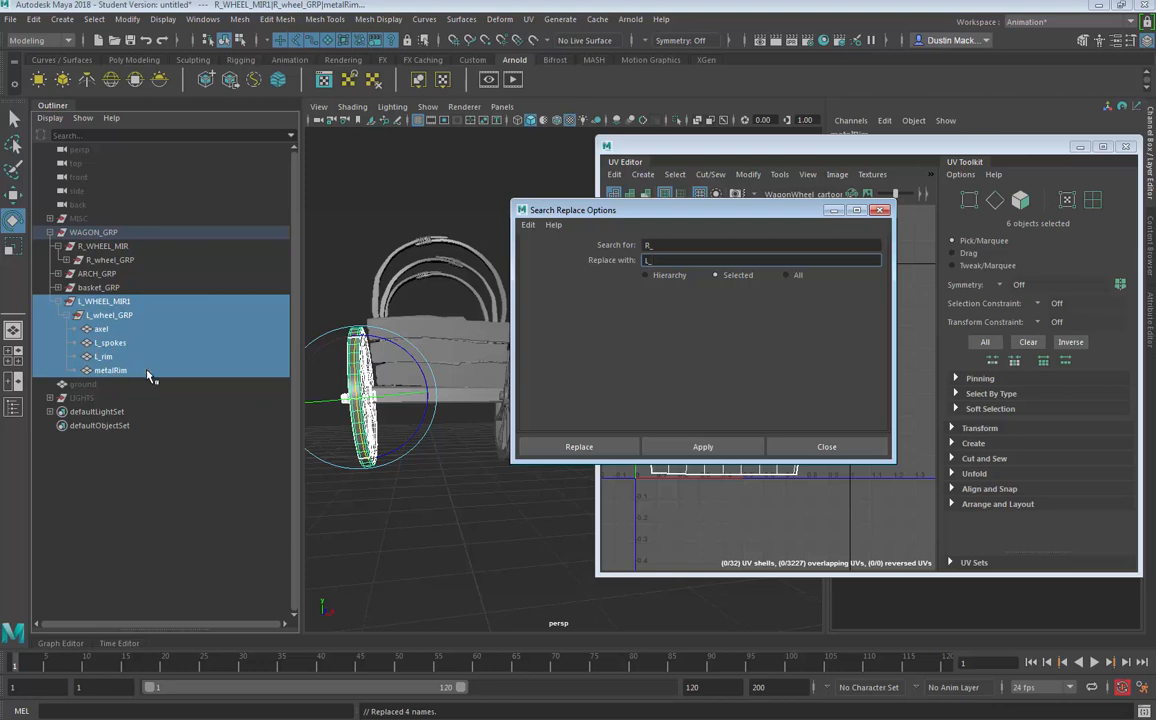
{"action": "left_click", "coordinate": [826, 447]}
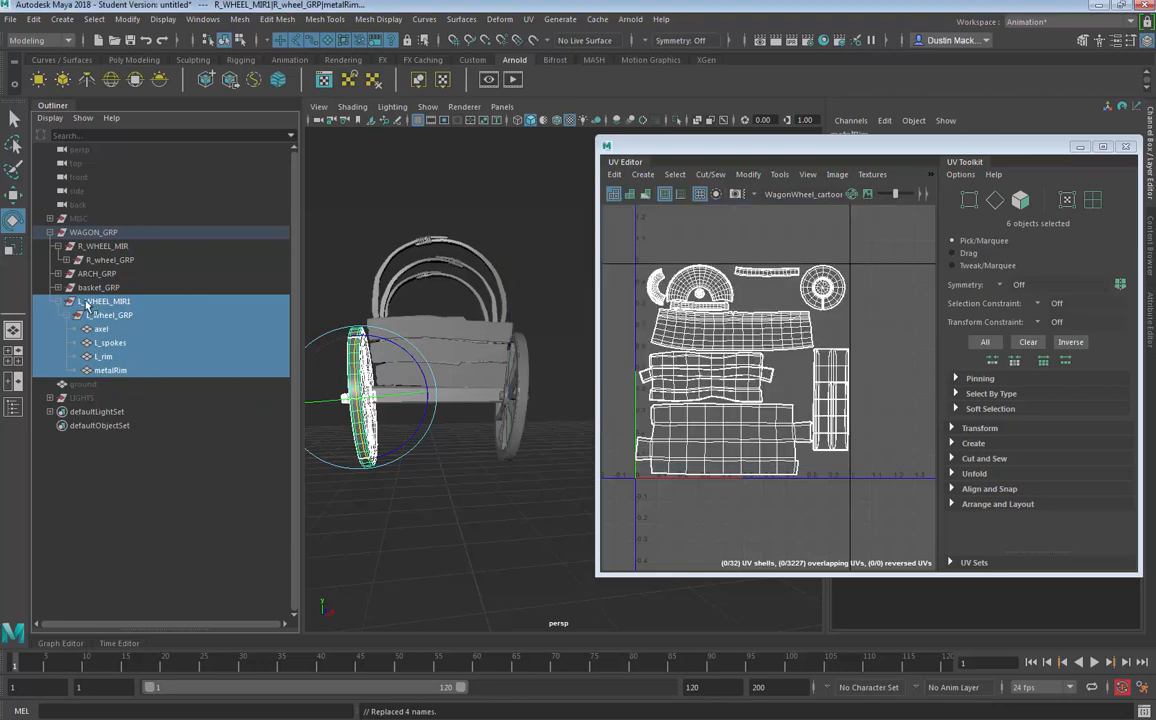
Step: Rename the mirrored wheel group L_WHEEL_MIR and place it first inside WAGON_GRP
{"action": "left_click", "coordinate": [57, 301]}
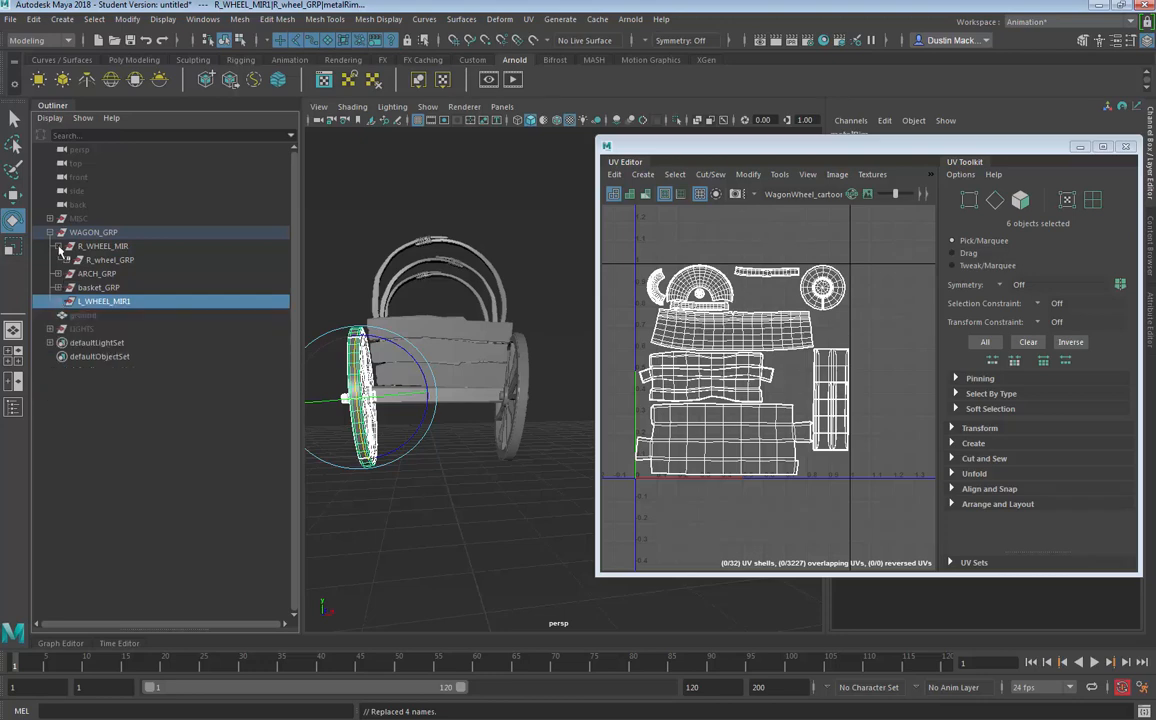
{"action": "left_click", "coordinate": [87, 303]}
{"action": "left_click", "coordinate": [113, 284]}
{"action": "double_click", "coordinate": [116, 303]}
{"action": "key", "text": "Right"}
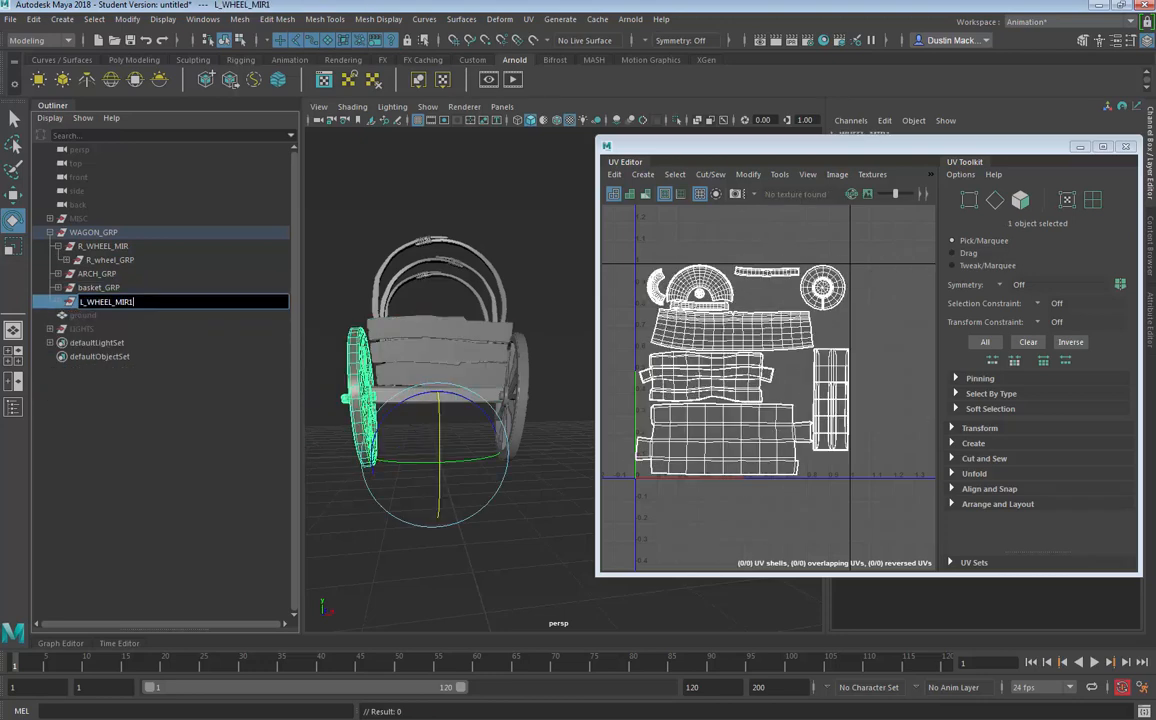
{"action": "key", "text": "Return"}
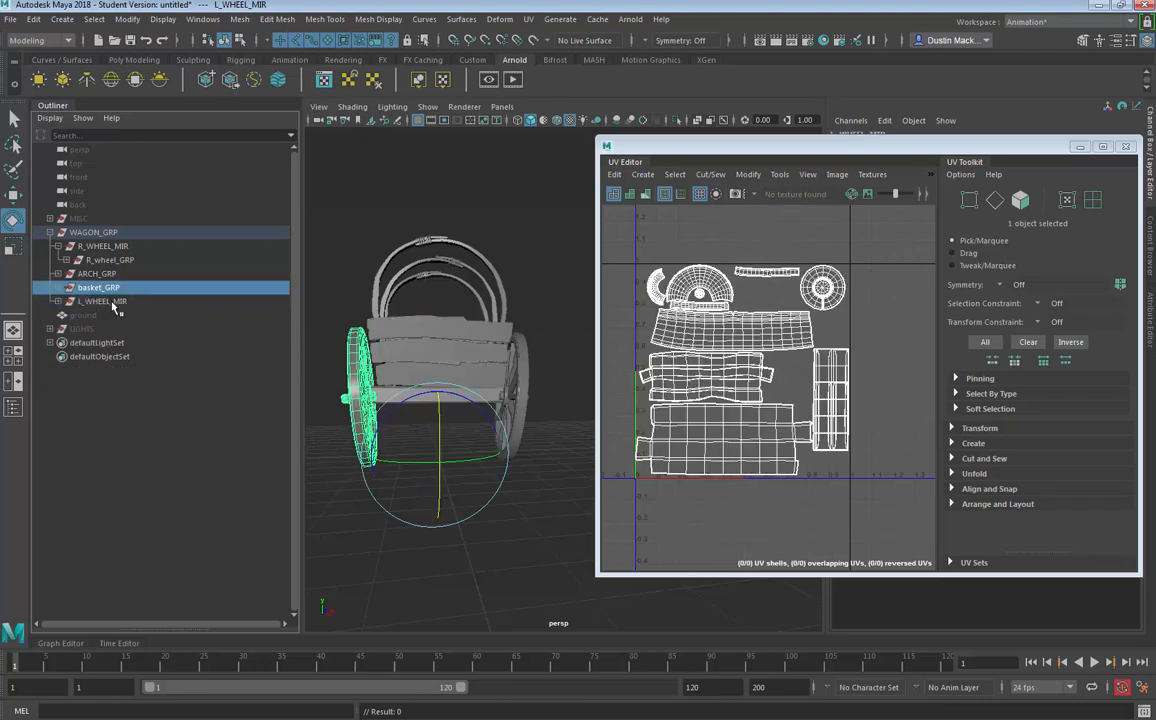
{"action": "middle_click_drag", "start_coordinate": [112, 304], "coordinate": [112, 241]}
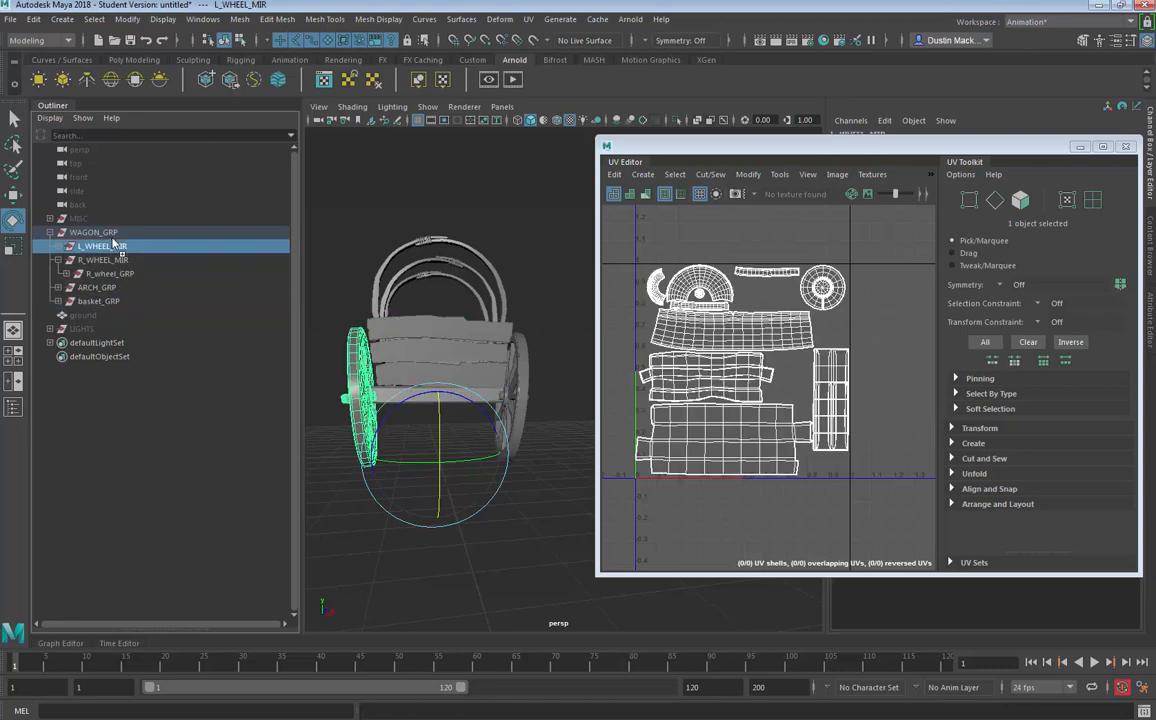
Step: Select L_WHEEL_MIR and R_WHEEL_MIR together and examine both wheels and their UV layout
{"action": "left_click", "coordinate": [57, 259]}
{"action": "left_click", "coordinate": [110, 257], "text": "ctrl"}
{"action": "left_click_drag", "start_coordinate": [419, 308], "coordinate": [362, 308], "text": "alt"}
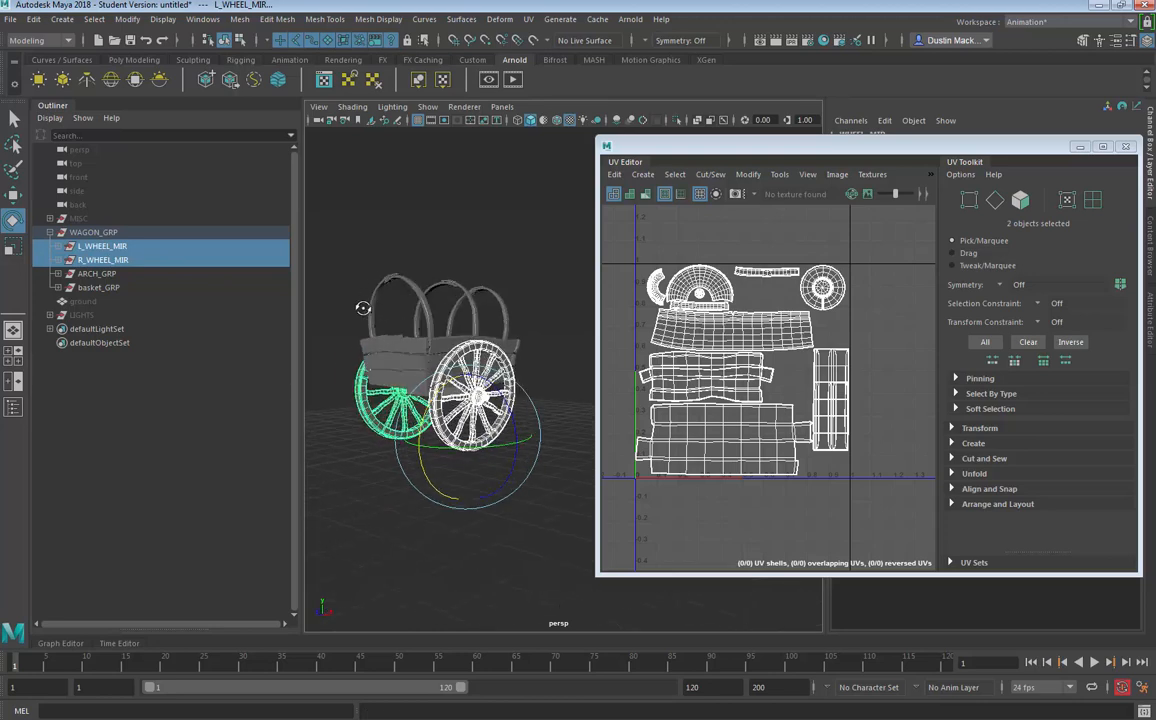
{"action": "left_click_drag", "start_coordinate": [425, 330], "coordinate": [424, 333], "text": "alt"}
{"action": "scroll", "coordinate": [447, 347], "scroll_direction": "up", "scroll_amount": 4}
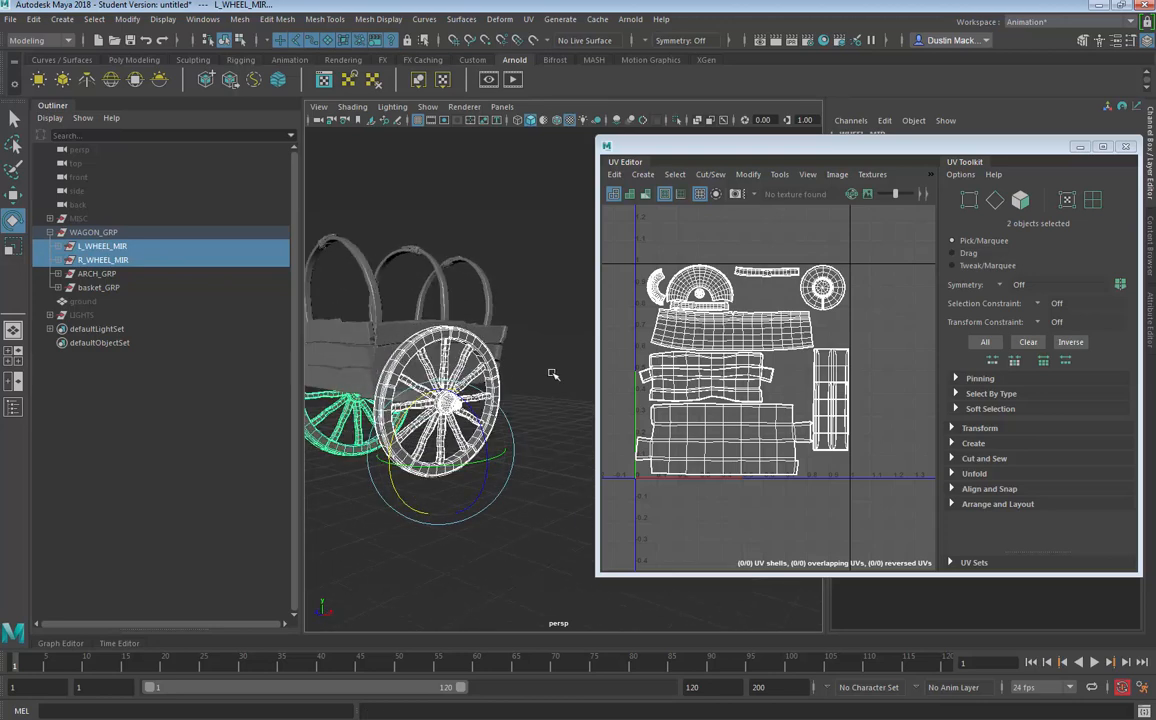
{"action": "middle_click_drag", "start_coordinate": [545, 393], "coordinate": [570, 404], "text": "alt"}
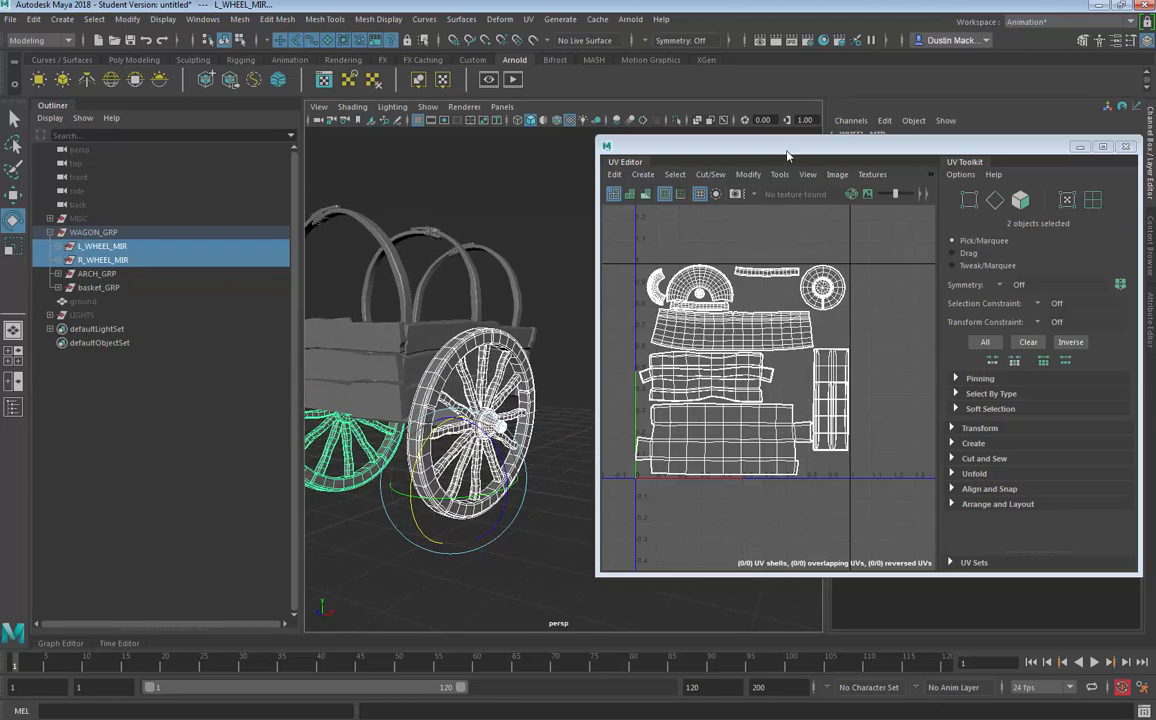
{"action": "left_click_drag", "start_coordinate": [787, 152], "coordinate": [754, 139]}
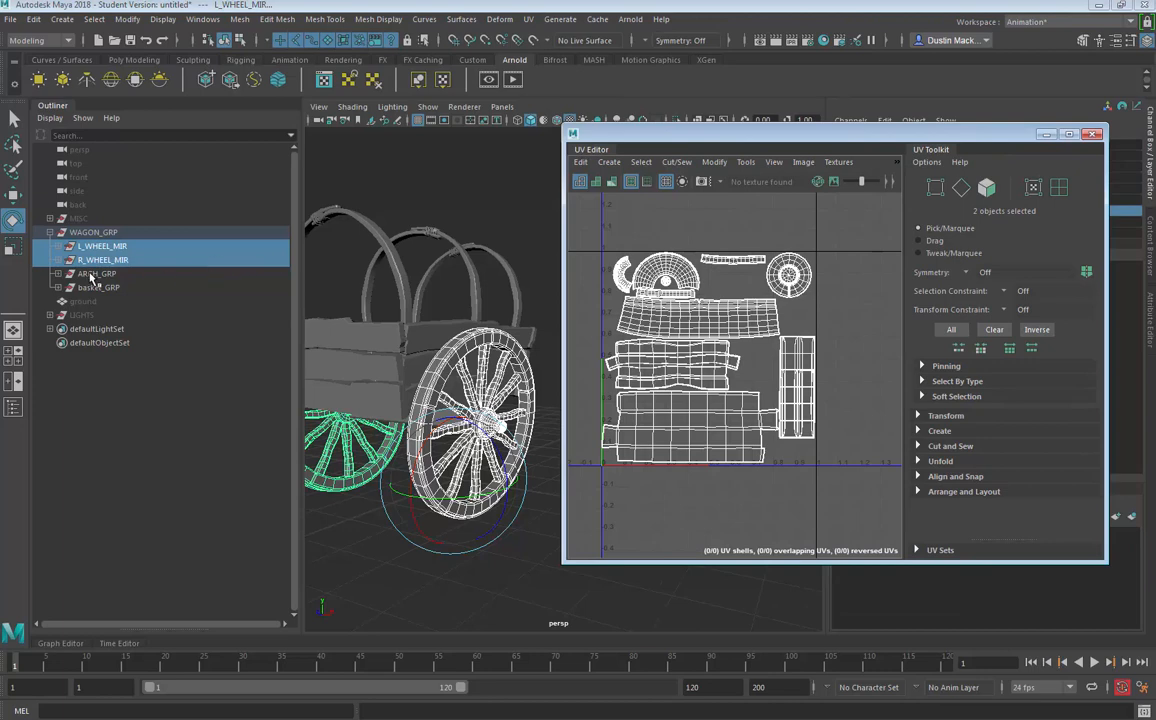
Step: Select ARCH_GRP and basket_GRP and examine where their UV shells lie in the UV Editor
{"action": "left_click", "coordinate": [90, 274]}
{"action": "left_click", "coordinate": [93, 288], "text": "ctrl"}
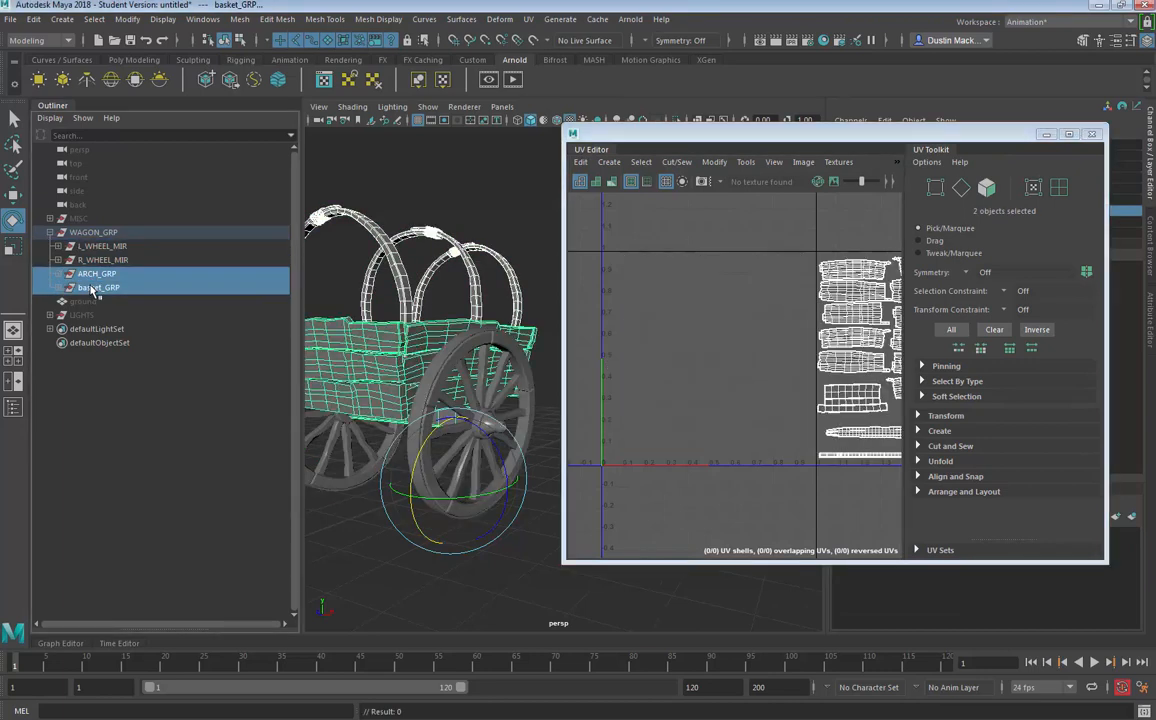
{"action": "left_click_drag", "start_coordinate": [335, 290], "coordinate": [420, 300], "text": "alt"}
{"action": "middle_click_drag", "start_coordinate": [830, 470], "coordinate": [627, 478], "text": "alt"}
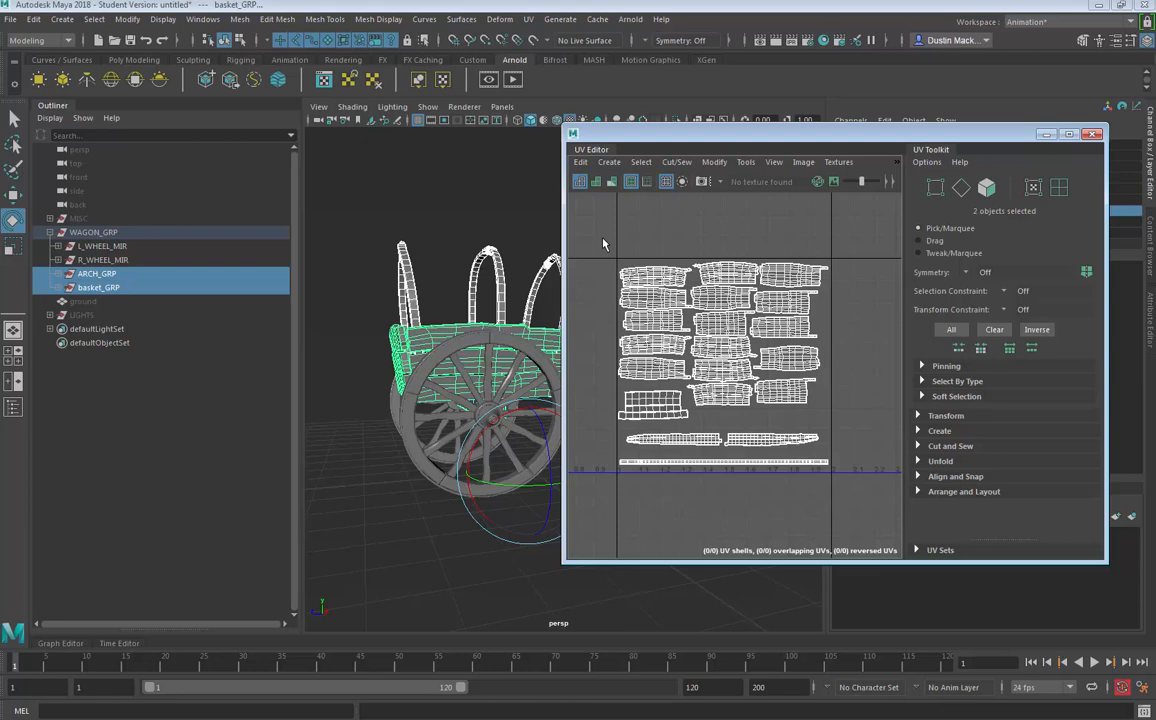
{"action": "middle_click_drag", "start_coordinate": [613, 309], "coordinate": [637, 309], "text": "alt"}
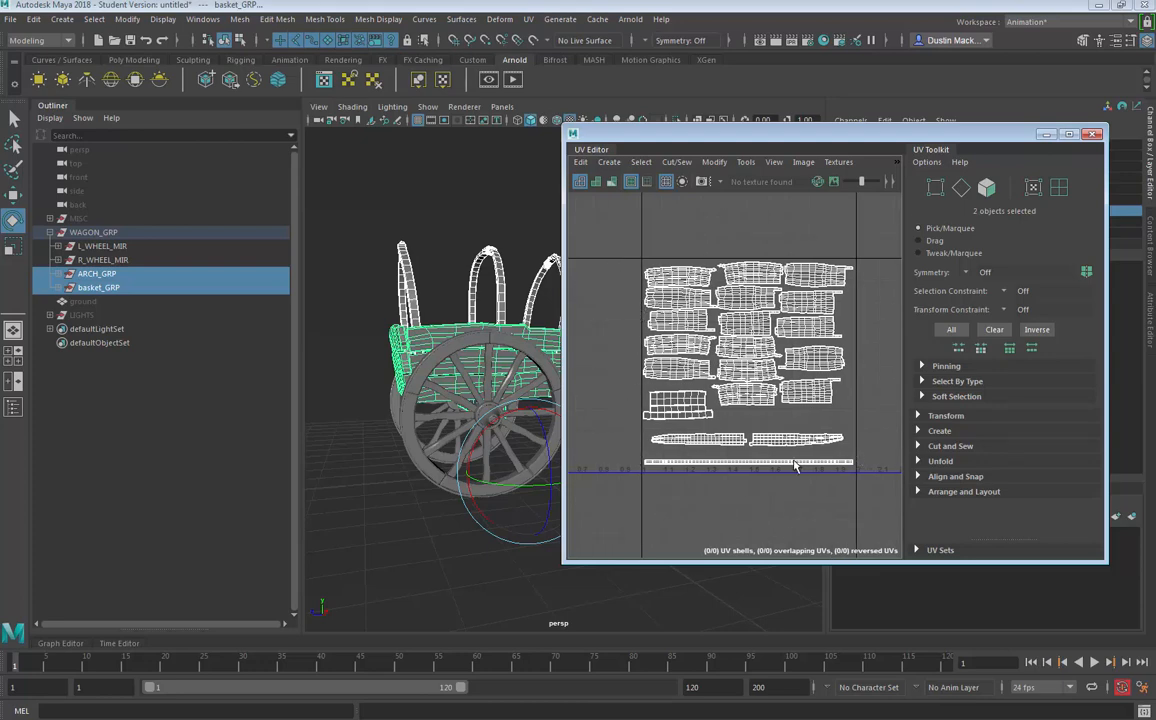
{"action": "middle_click_drag", "start_coordinate": [803, 474], "coordinate": [889, 480], "text": "alt"}
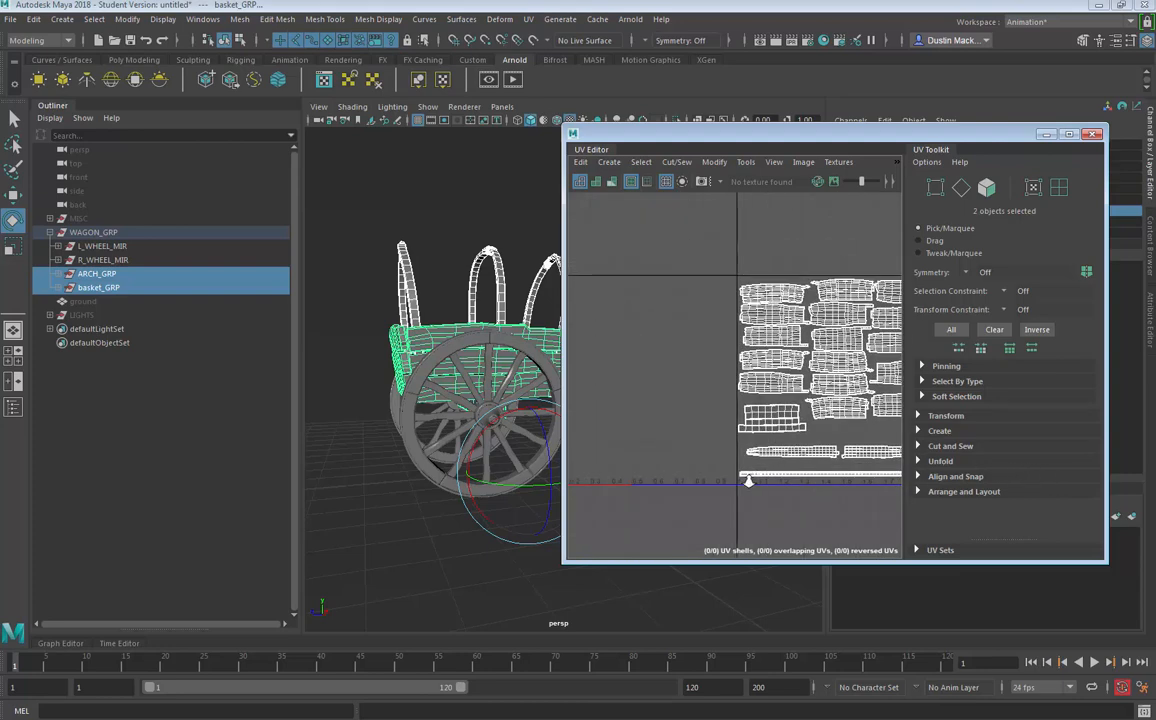
{"action": "scroll", "coordinate": [889, 480], "scroll_direction": "down", "scroll_amount": 2}
Step: Select all four wagon groups to examine their combined UV layout, moving the UV Editor aside and widening it
{"action": "left_click", "coordinate": [102, 246]}
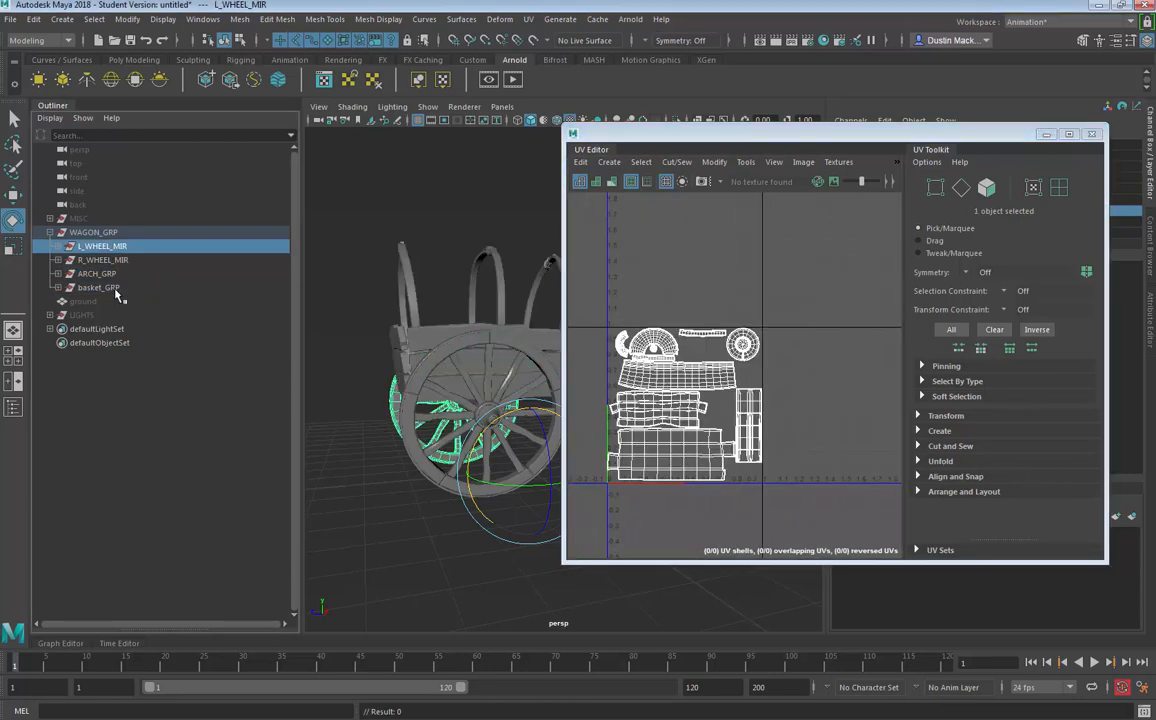
{"action": "left_click", "coordinate": [98, 287], "text": "shift"}
{"action": "scroll", "coordinate": [793, 422], "scroll_direction": "down", "scroll_amount": 2}
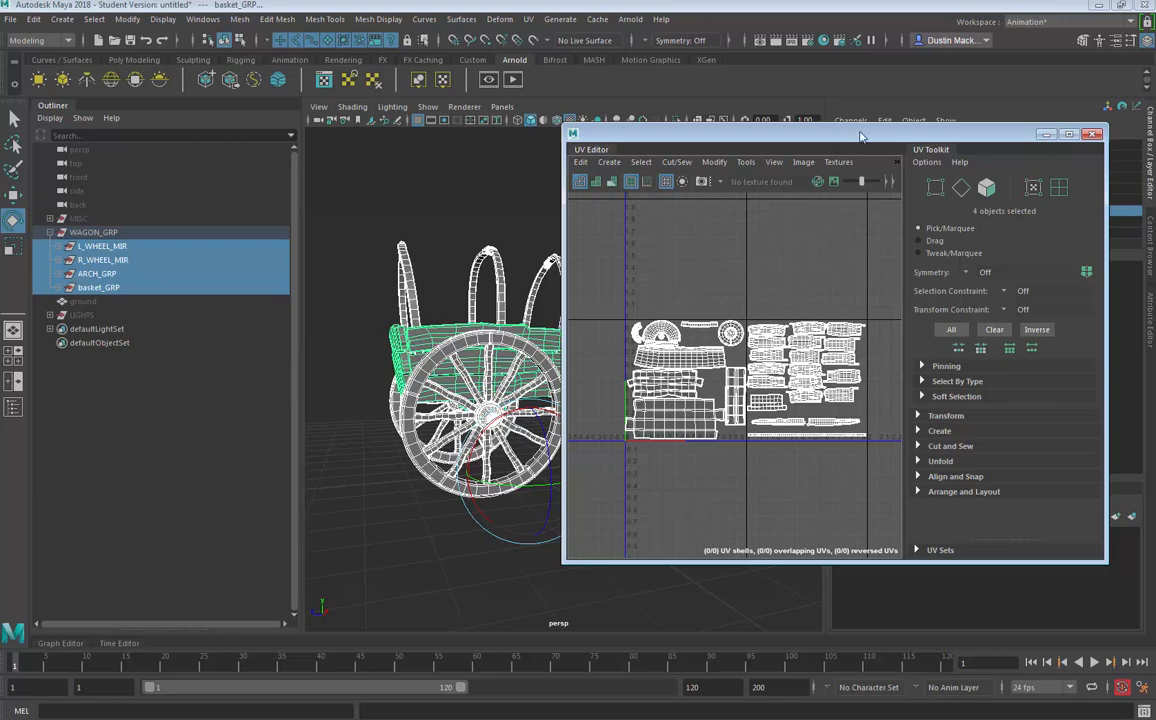
{"action": "left_click_drag", "start_coordinate": [860, 136], "coordinate": [937, 138]}
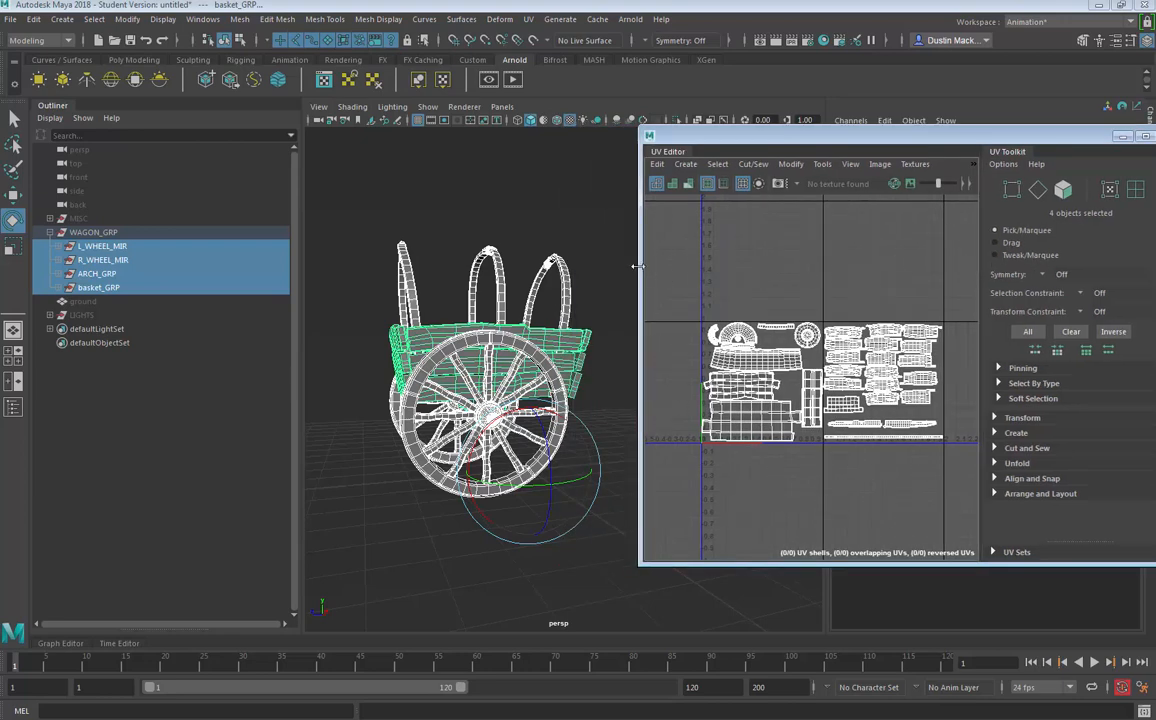
{"action": "mouse_move", "coordinate": [607, 272]}
{"action": "left_mouse_down"}
{"action": "mouse_move", "coordinate": [395, 270]}
{"action": "mouse_move", "coordinate": [586, 265]}
{"action": "left_mouse_up"}
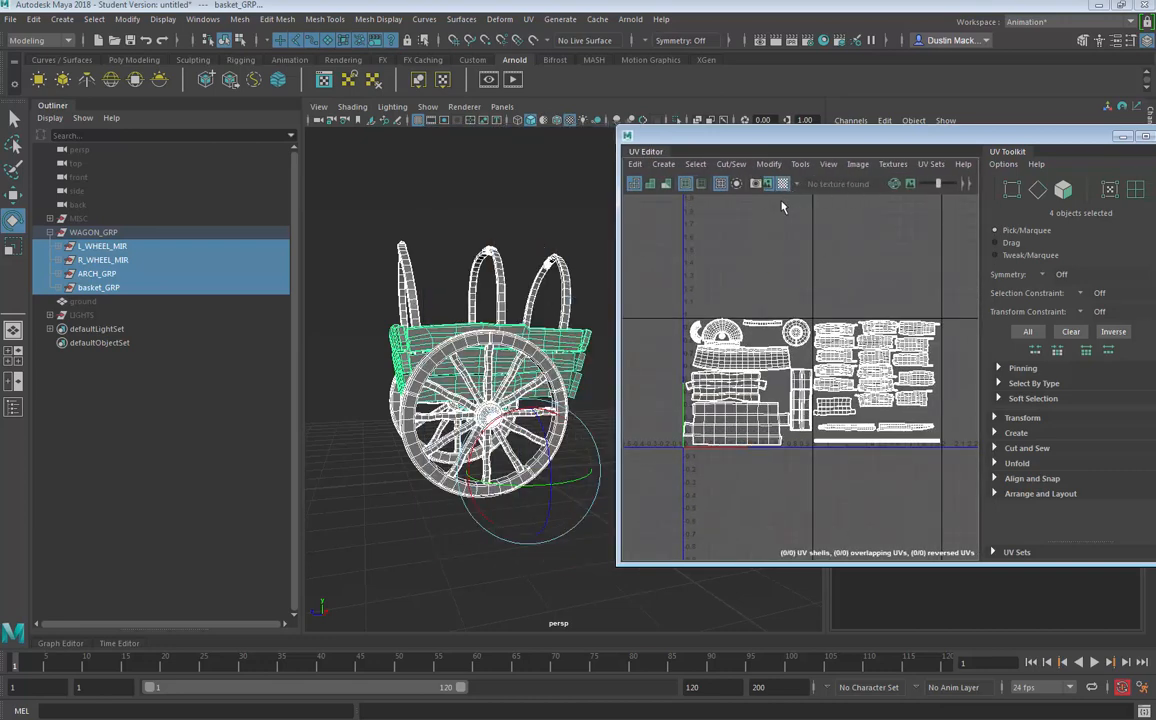
Step: Select all the wagon's meshes with the checker map displayed, examine the pattern on the model, and clear the selection
{"action": "left_click", "coordinate": [515, 110]}
{"action": "left_click", "coordinate": [520, 194]}
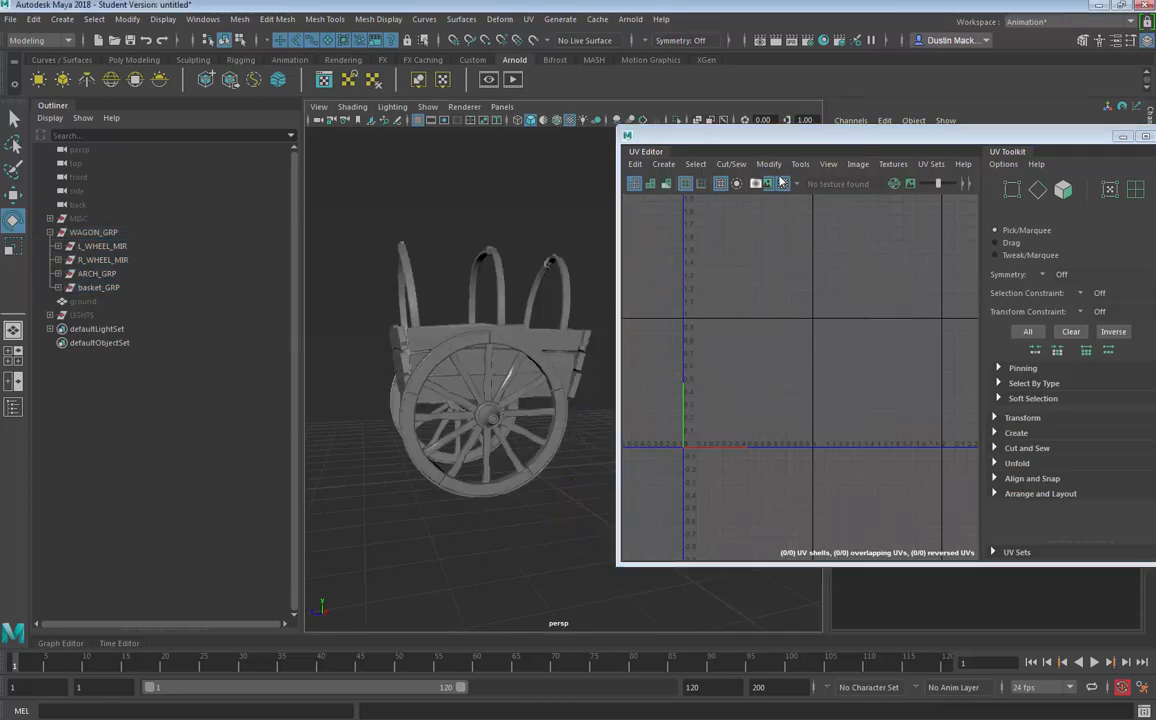
{"action": "key", "text": "ctrl+z"}
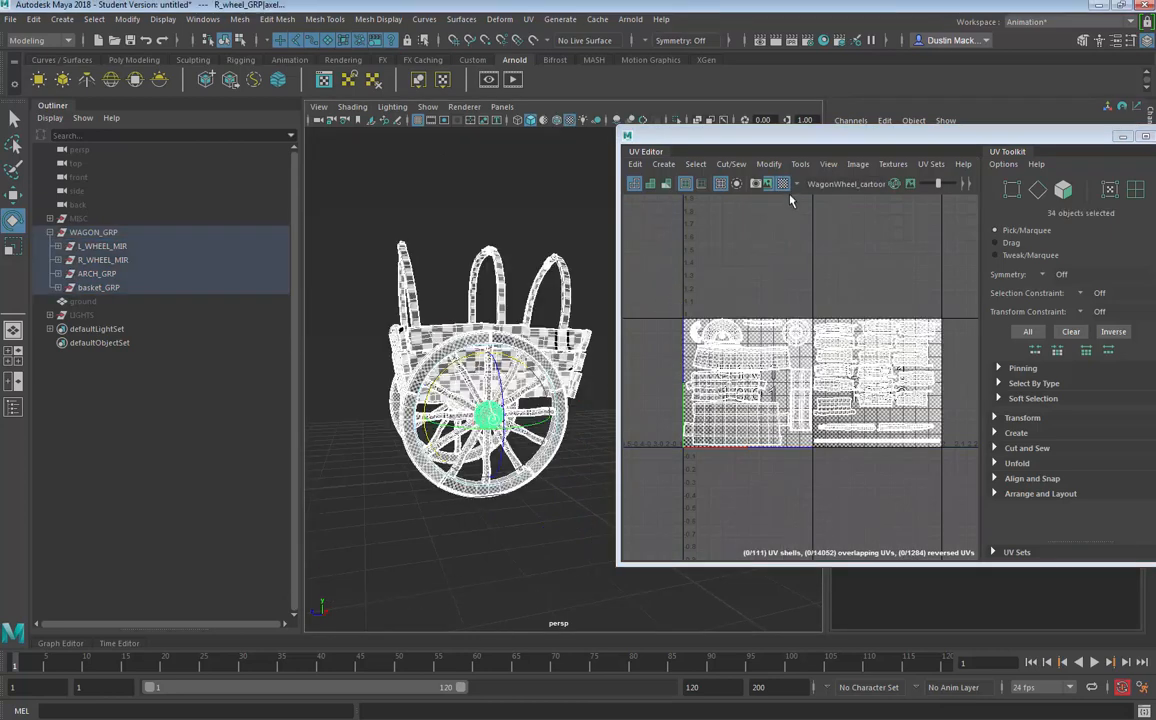
{"action": "left_click", "coordinate": [798, 186]}
{"action": "left_click", "coordinate": [825, 184]}
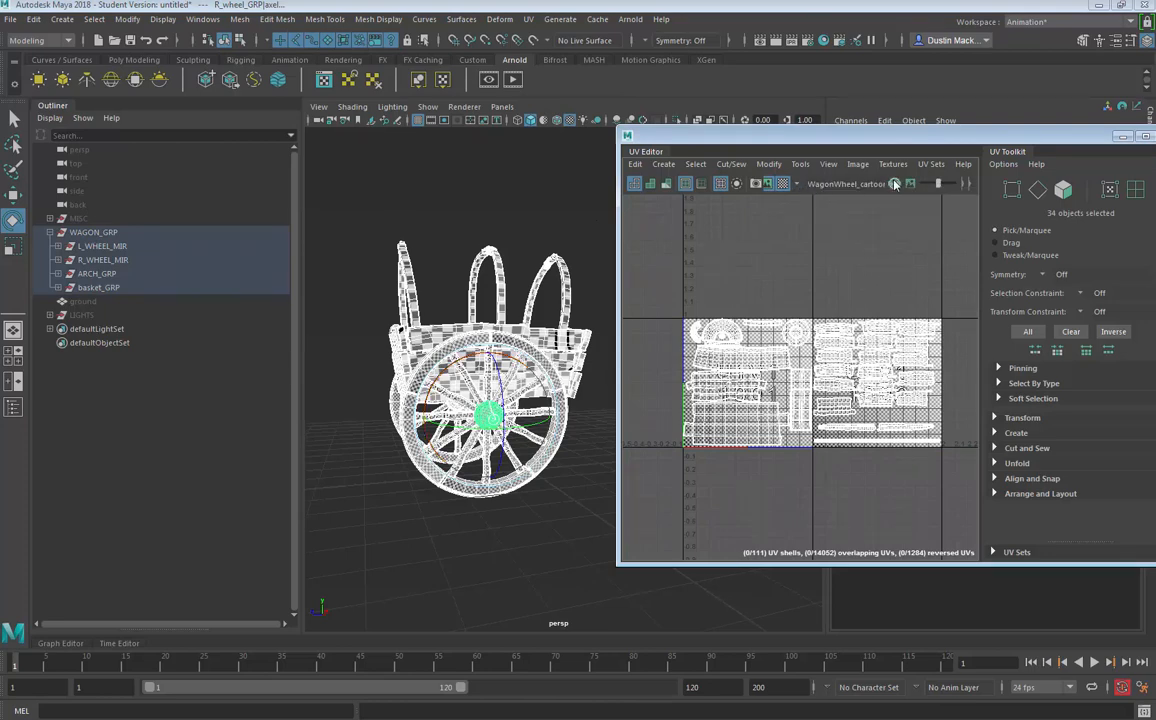
{"action": "left_click_drag", "start_coordinate": [531, 240], "coordinate": [560, 226], "text": "alt"}
{"action": "scroll", "coordinate": [570, 226], "scroll_direction": "up", "scroll_amount": 3}
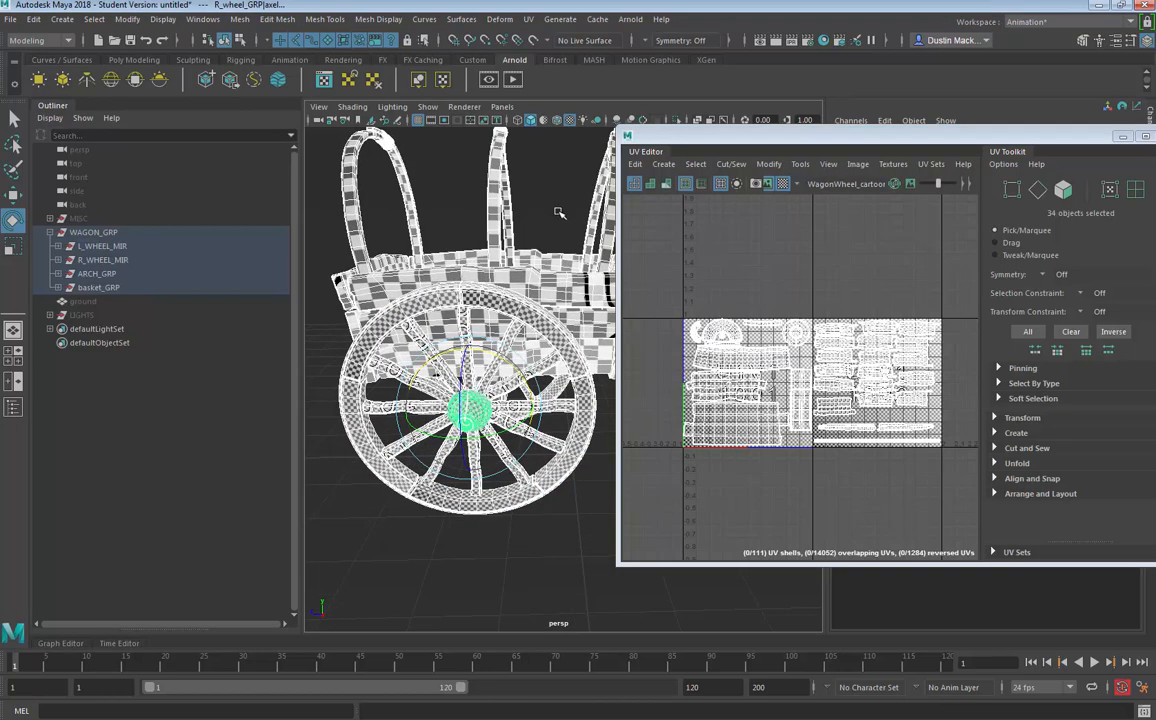
{"action": "left_click", "coordinate": [565, 218]}
{"action": "right_click_drag", "start_coordinate": [400, 217], "coordinate": [351, 219], "text": "alt"}
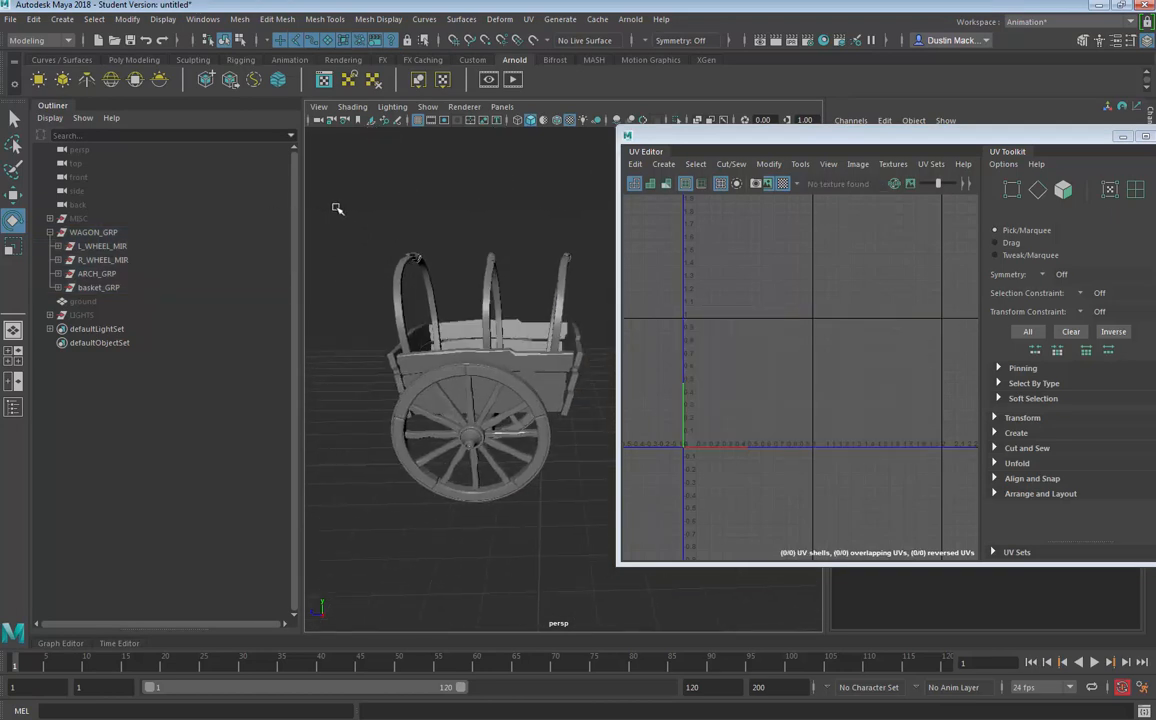
Step: Select all the wagon's meshes and turn off selection highlighting in the perspective view
{"action": "left_click_drag", "start_coordinate": [337, 208], "coordinate": [505, 130]}
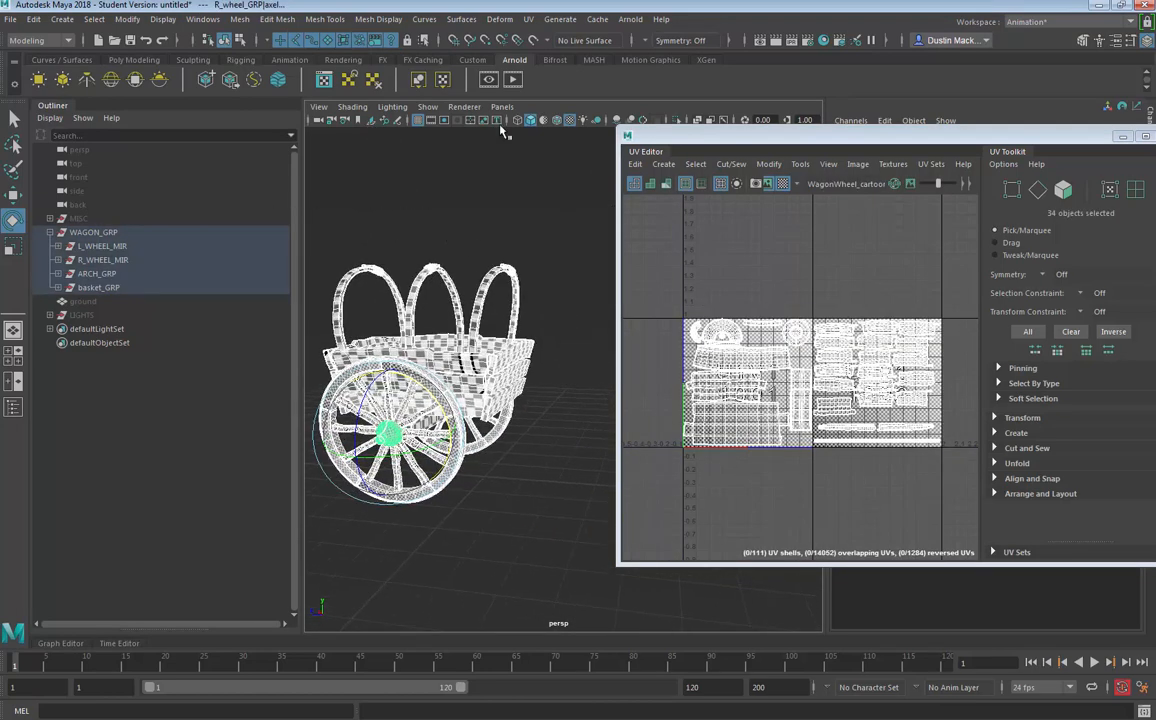
{"action": "left_click", "coordinate": [427, 106]}
{"action": "left_click", "coordinate": [511, 698]}
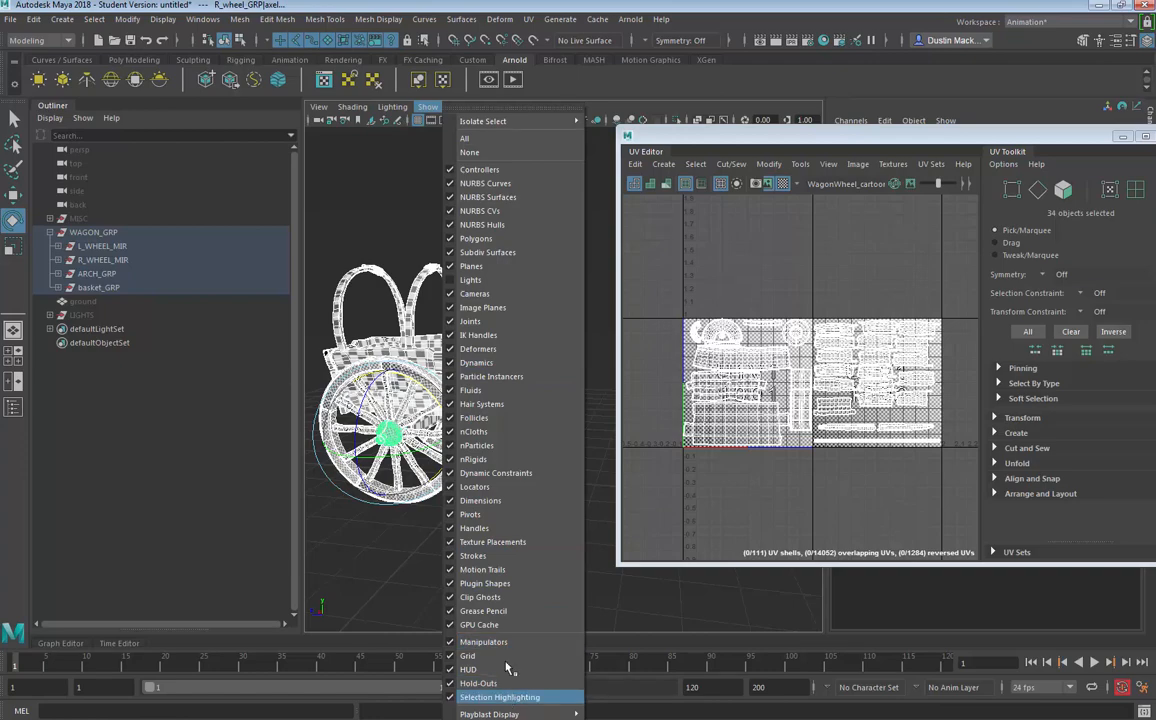
Step: Examine the checker pattern on the wagon's arches, basket planks and wheels from several angles
{"action": "right_click_drag", "start_coordinate": [521, 547], "coordinate": [568, 529], "text": "alt"}
{"action": "left_click_drag", "start_coordinate": [568, 529], "coordinate": [472, 496], "text": "alt"}
{"action": "right_click_drag", "start_coordinate": [472, 496], "coordinate": [500, 450], "text": "alt"}
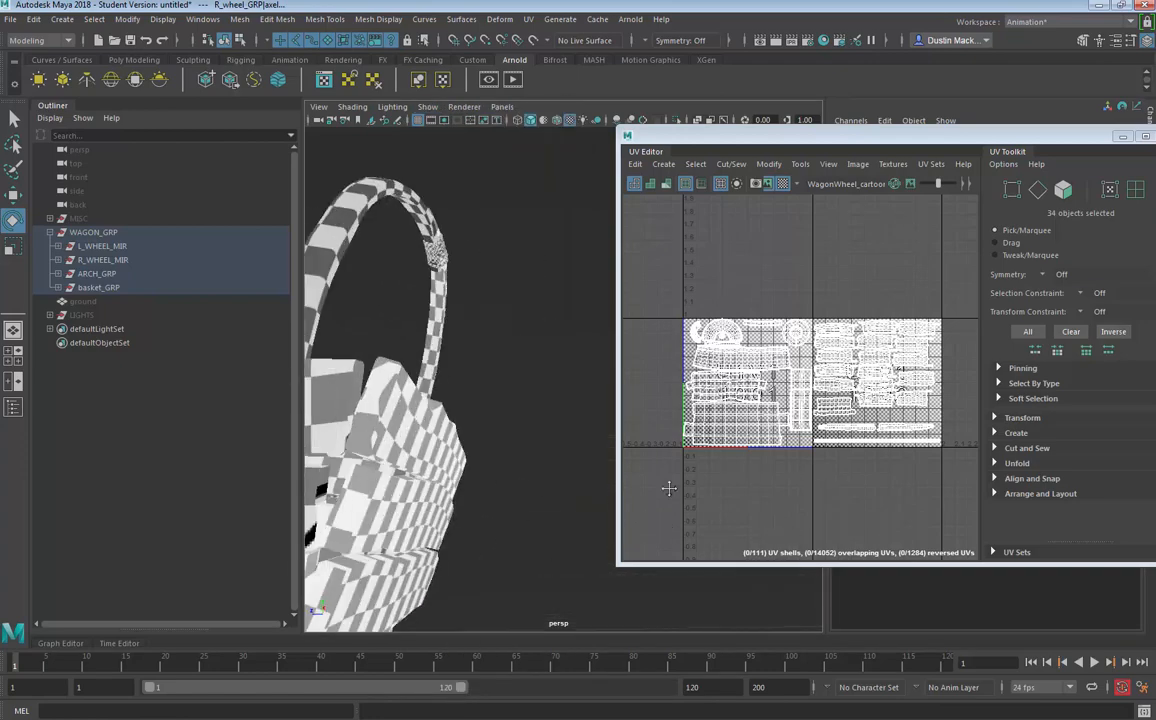
{"action": "left_click_drag", "start_coordinate": [500, 450], "coordinate": [397, 483], "text": "alt"}
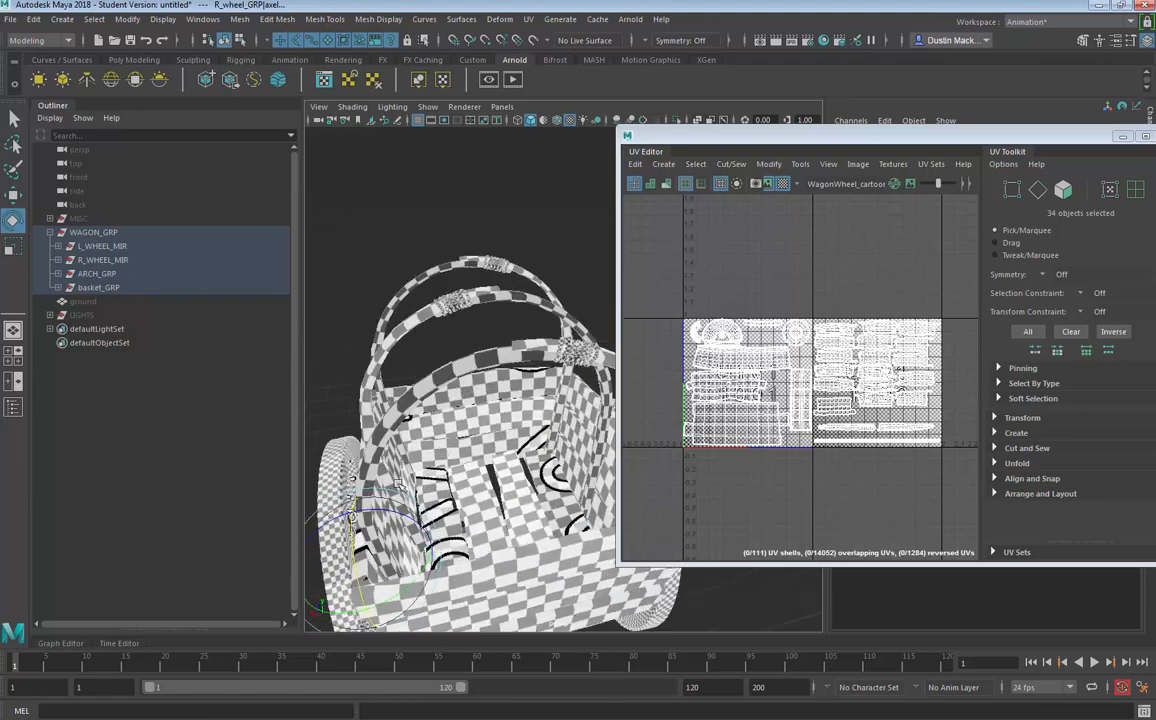
{"action": "right_click_drag", "start_coordinate": [397, 483], "coordinate": [350, 441], "text": "alt"}
{"action": "left_click_drag", "start_coordinate": [350, 441], "coordinate": [245, 428], "text": "alt"}
{"action": "right_click_drag", "start_coordinate": [245, 428], "coordinate": [337, 419], "text": "alt"}
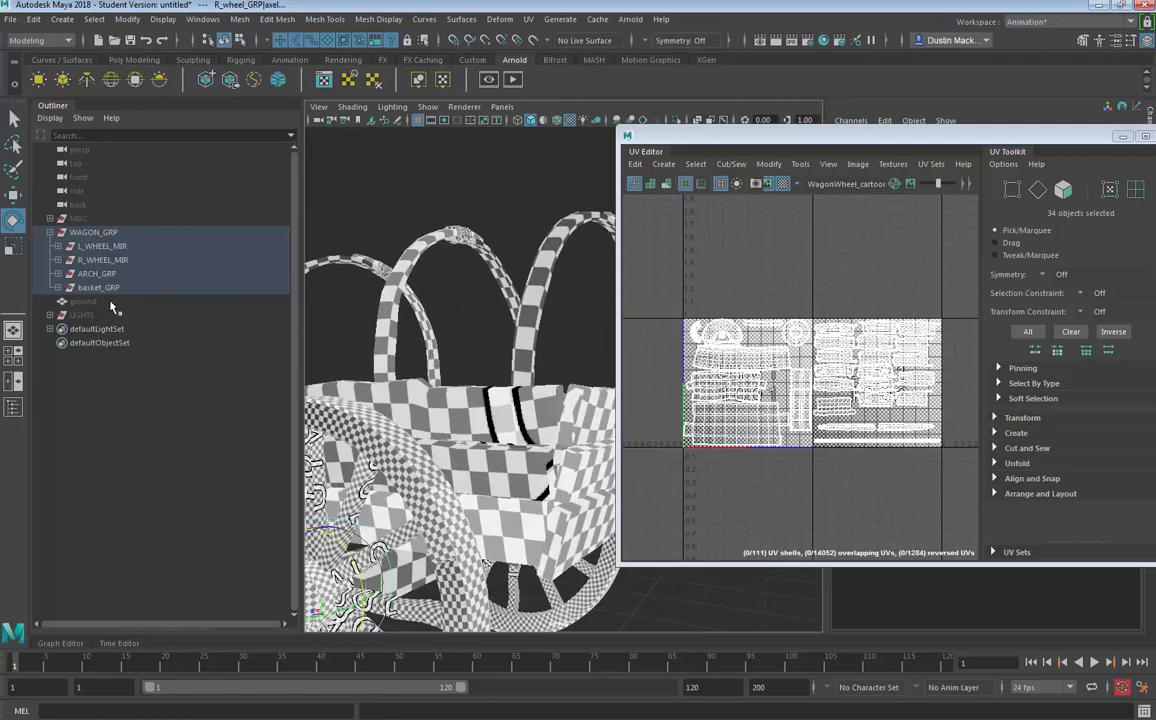
Step: Select the L_WHEEL_MIR and R_WHEEL_MIR groups to view the wheels' UV layout on its own
{"action": "left_click_drag", "start_coordinate": [119, 260], "coordinate": [113, 248]}
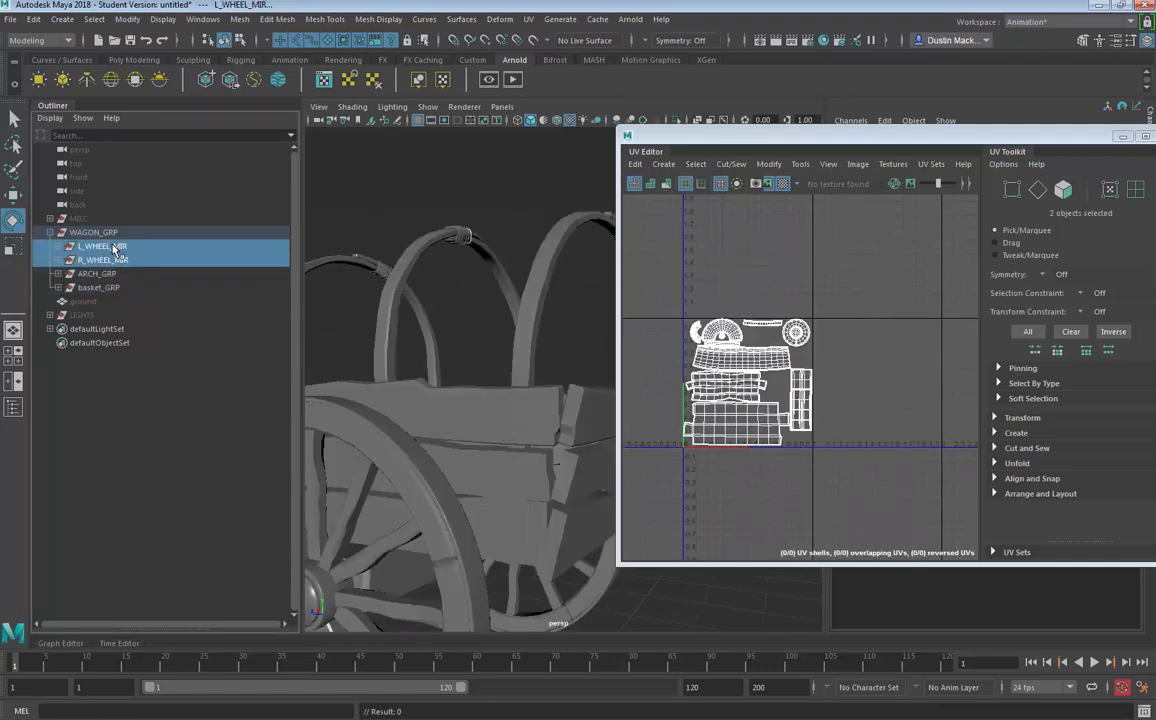
{"action": "right_click_drag", "start_coordinate": [405, 412], "coordinate": [330, 393], "text": "alt"}
{"action": "middle_click_drag", "start_coordinate": [330, 393], "coordinate": [316, 382], "text": "alt"}
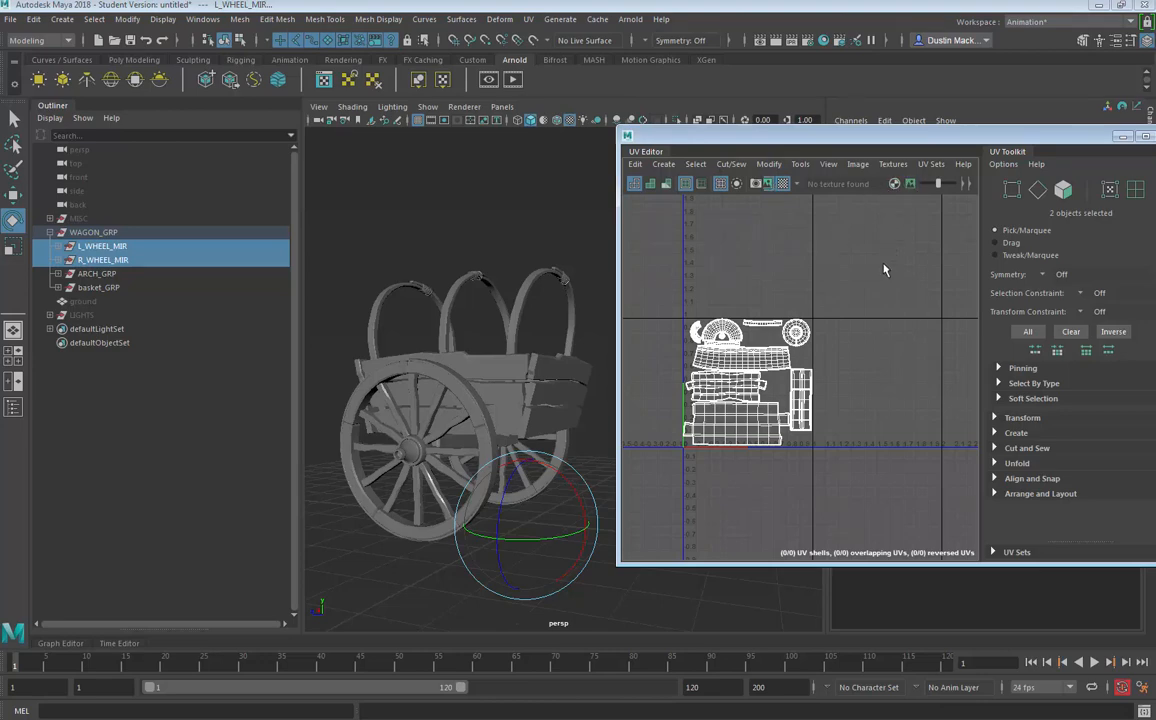
Step: Expand L_WHEEL_MIR and R_WHEEL_MIR to check their contents, and collapse both groups again
{"action": "left_click", "coordinate": [87, 262]}
{"action": "left_click", "coordinate": [58, 260]}
{"action": "left_click", "coordinate": [58, 246]}
{"action": "left_click", "coordinate": [95, 246]}
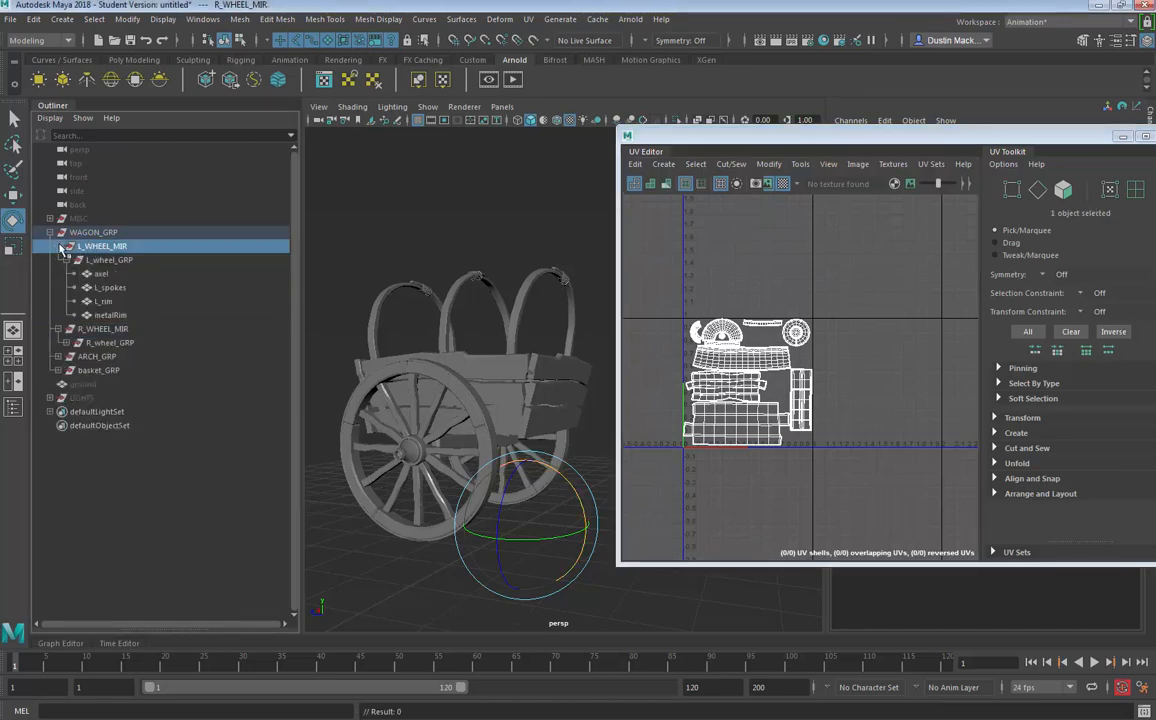
{"action": "left_click", "coordinate": [58, 246]}
{"action": "left_click", "coordinate": [58, 260]}
Step: Isolate the L_WHEEL_MIR and R_WHEEL_MIR groups in the perspective view and select all their meshes
{"action": "left_click", "coordinate": [100, 260], "text": "shift"}
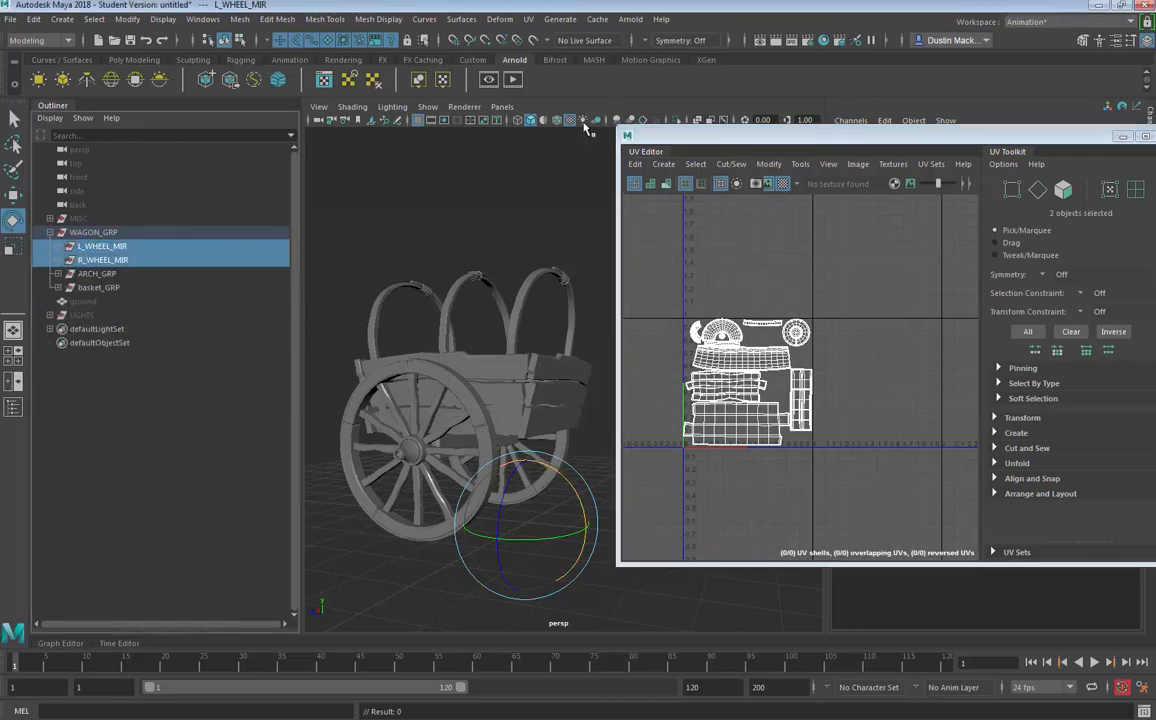
{"action": "left_click", "coordinate": [676, 121]}
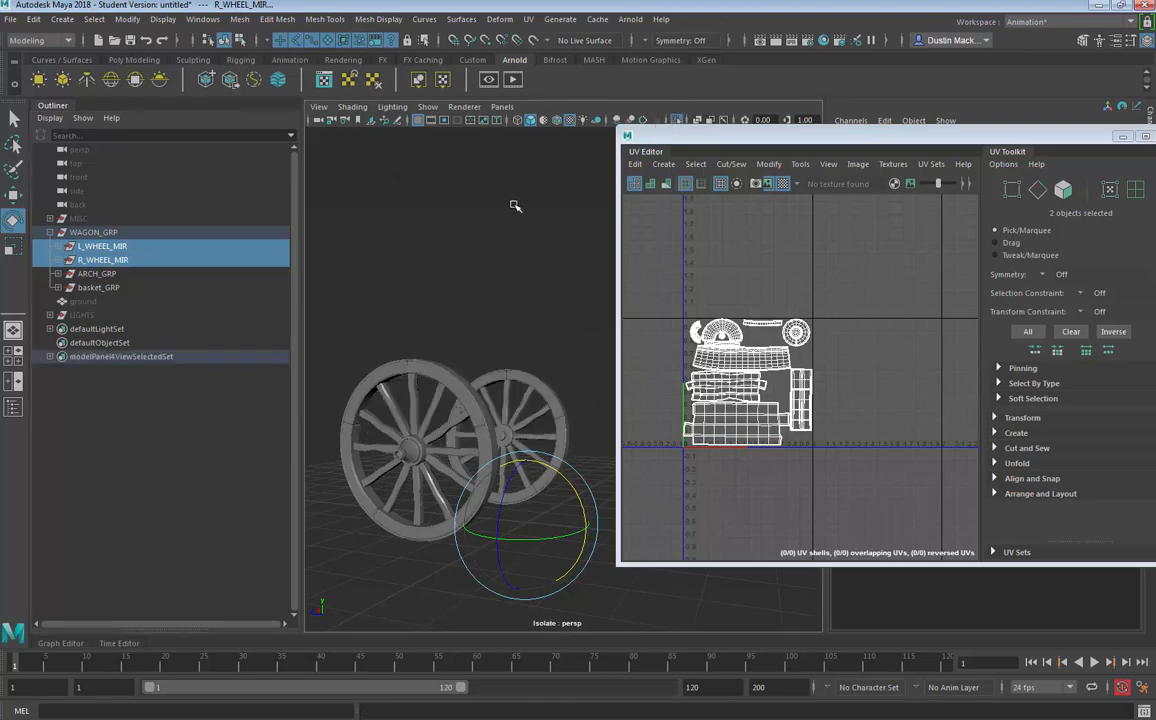
{"action": "left_click", "coordinate": [506, 212]}
{"action": "left_click_drag", "start_coordinate": [310, 259], "coordinate": [799, 690]}
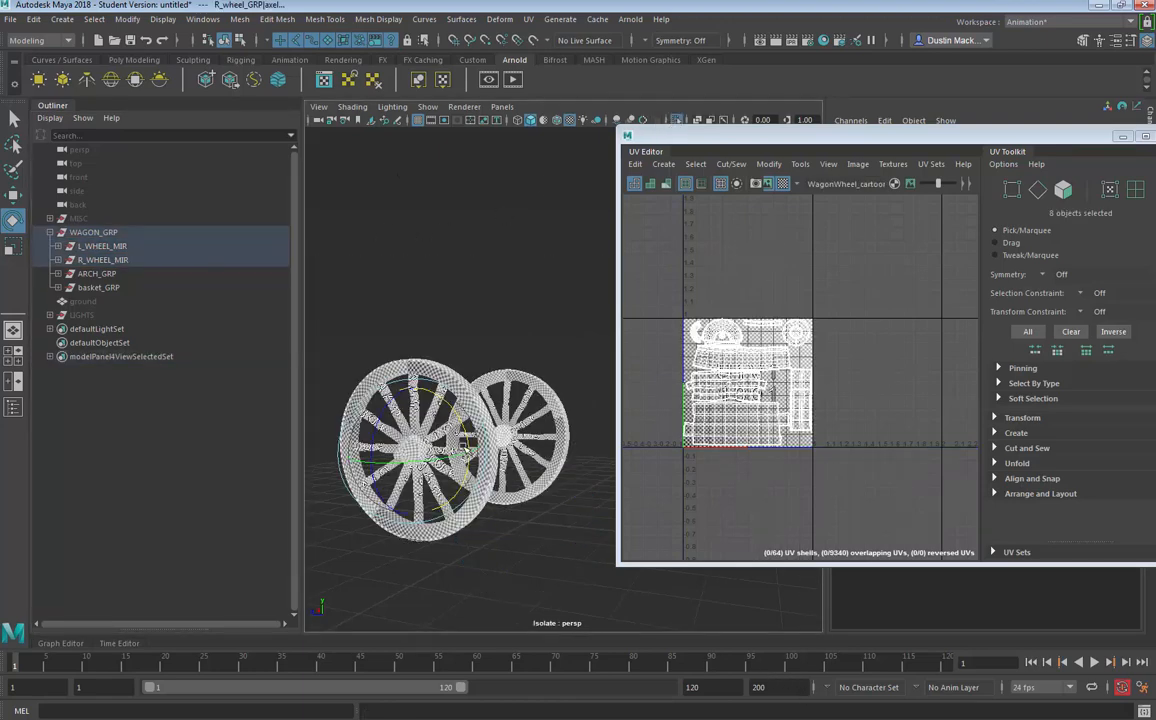
Step: Examine the checker pattern on the two isolated wheels and where their shells lie in the UV Editor
{"action": "key", "text": "q"}
{"action": "right_click_drag", "start_coordinate": [480, 372], "coordinate": [618, 394], "text": "alt"}
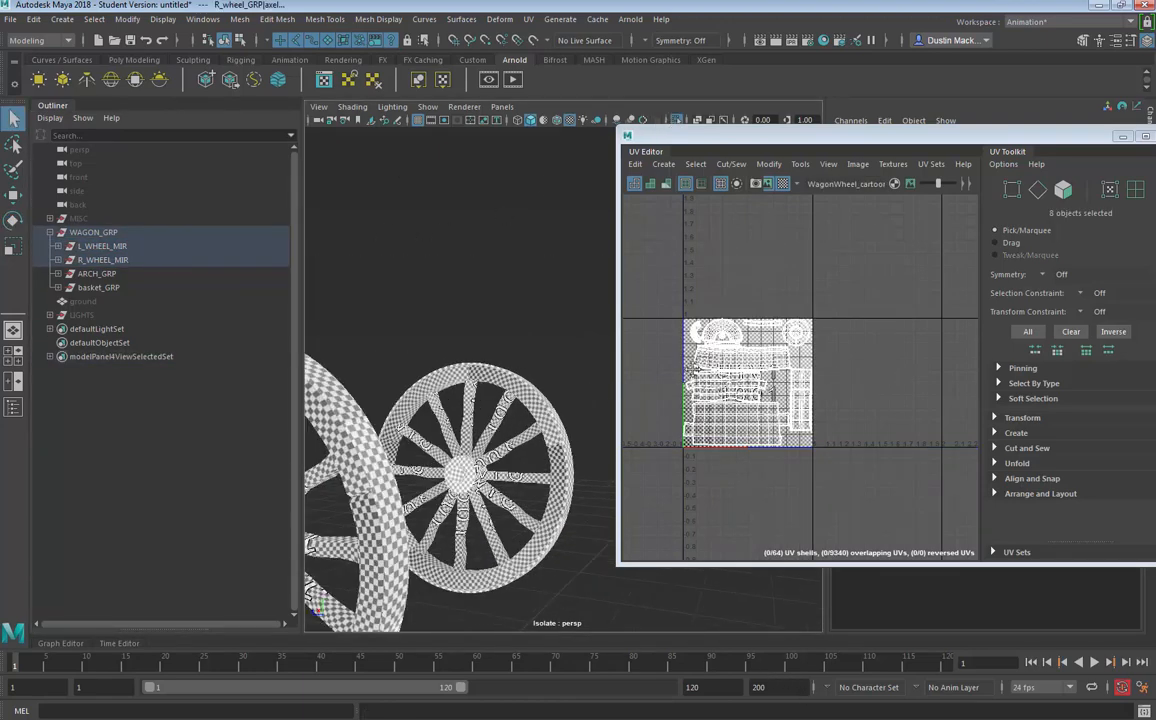
{"action": "middle_click_drag", "start_coordinate": [632, 402], "coordinate": [773, 324], "text": "alt"}
{"action": "middle_click_drag", "start_coordinate": [554, 388], "coordinate": [765, 262], "text": "alt"}
{"action": "right_click_drag", "start_coordinate": [560, 360], "coordinate": [480, 388], "text": "alt"}
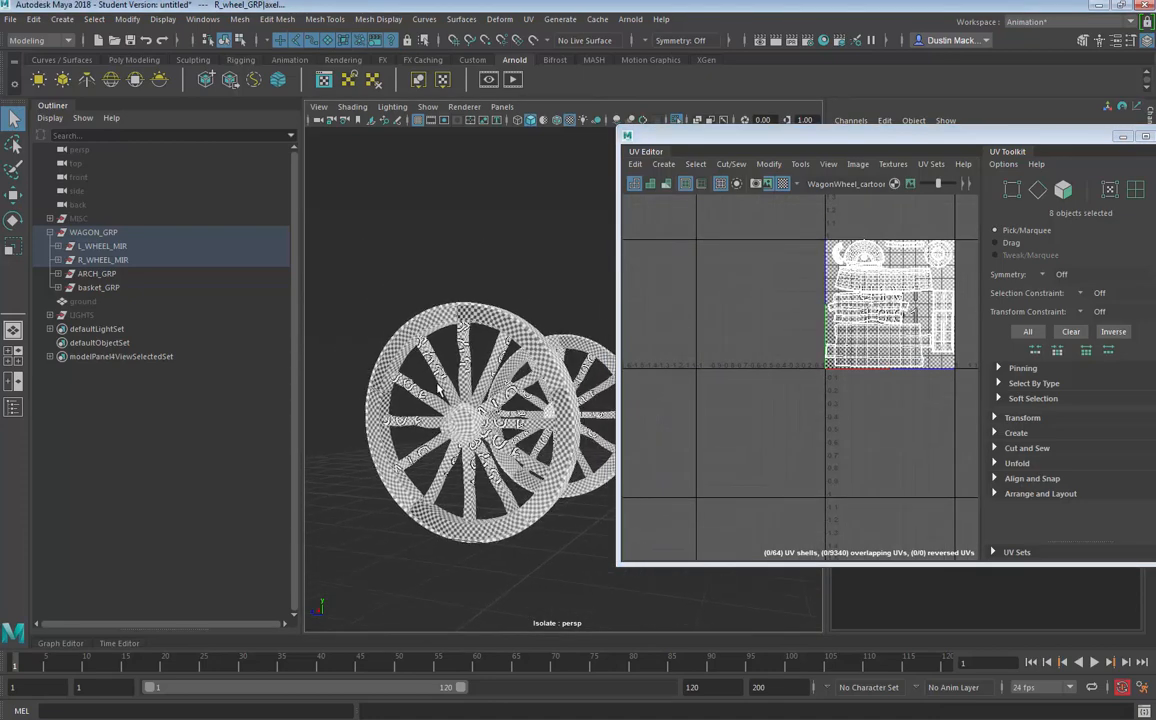
{"action": "left_click_drag", "start_coordinate": [480, 388], "coordinate": [588, 391], "text": "alt"}
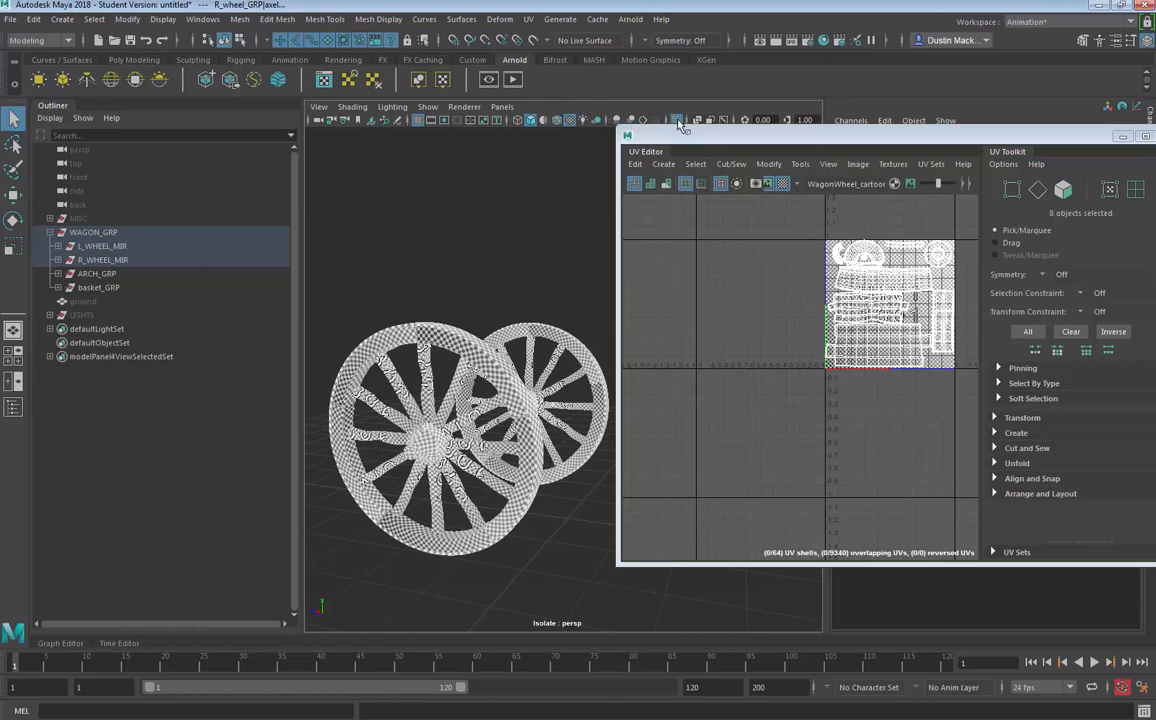
Step: Show the whole wagon again and select the basket's side and end planks to view their checker pattern
{"action": "left_click", "coordinate": [601, 117]}
{"action": "left_click", "coordinate": [531, 332]}
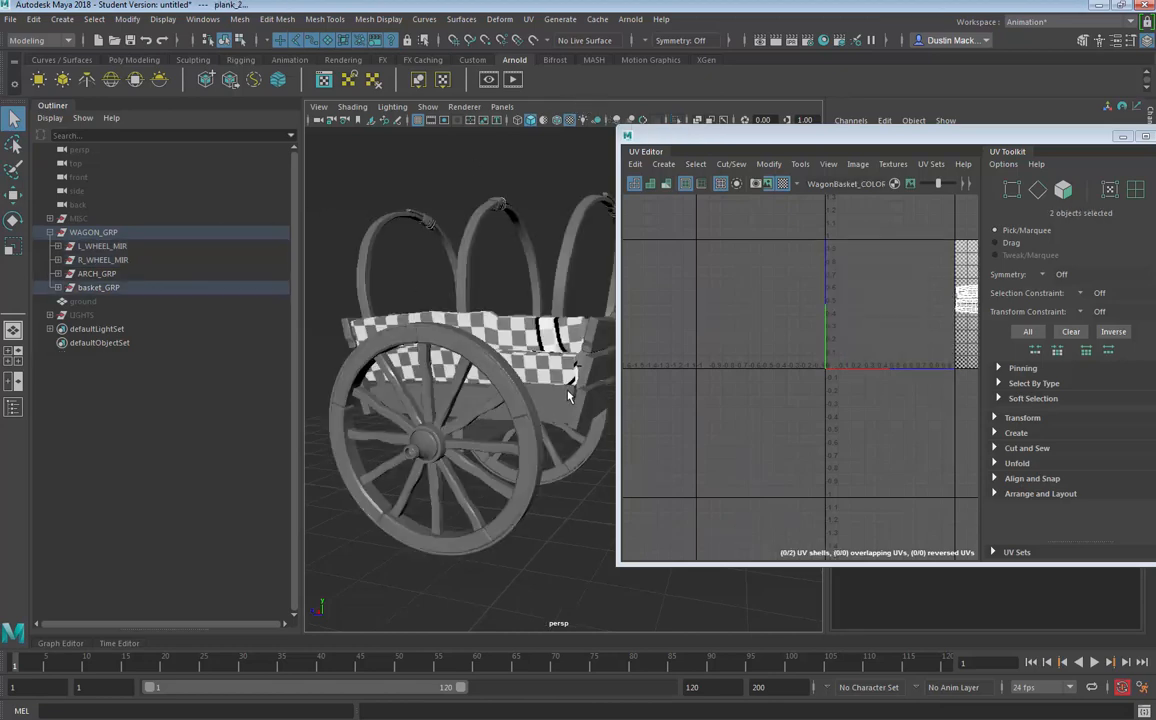
{"action": "left_click_drag", "start_coordinate": [515, 368], "coordinate": [488, 377], "text": "alt"}
{"action": "left_click", "coordinate": [534, 346], "text": "shift"}
{"action": "left_click", "coordinate": [532, 370], "text": "shift"}
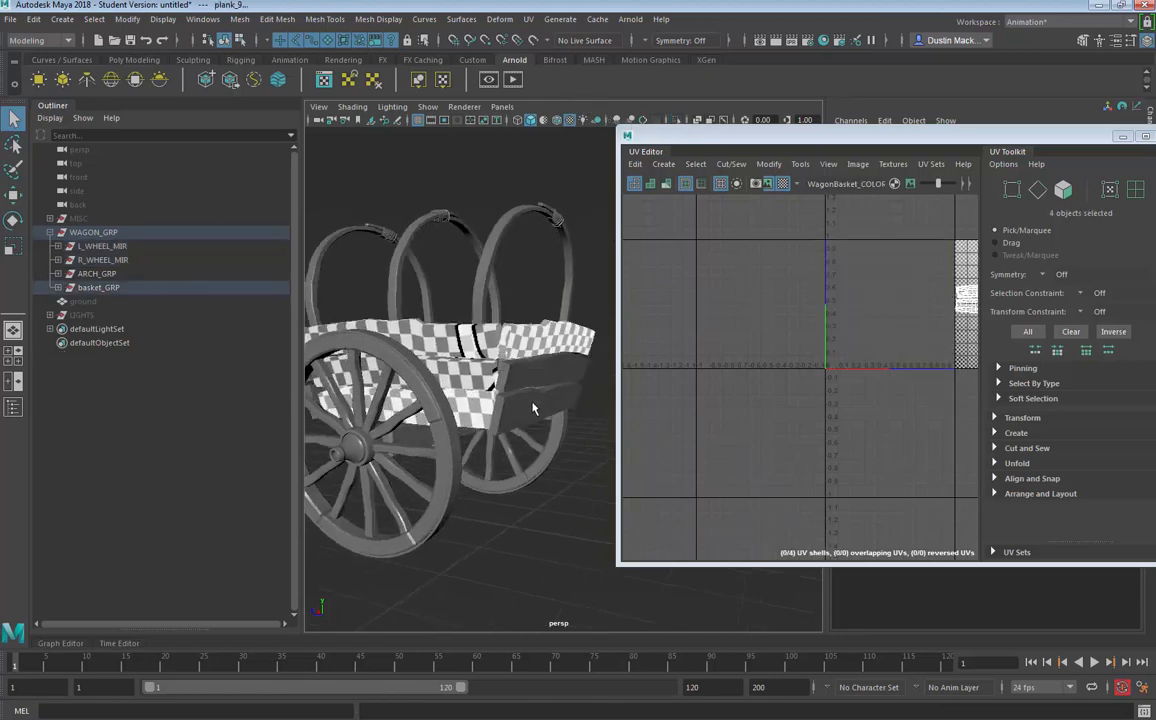
{"action": "left_click", "coordinate": [532, 404], "text": "shift"}
{"action": "left_click_drag", "start_coordinate": [576, 408], "coordinate": [531, 416], "text": "alt"}
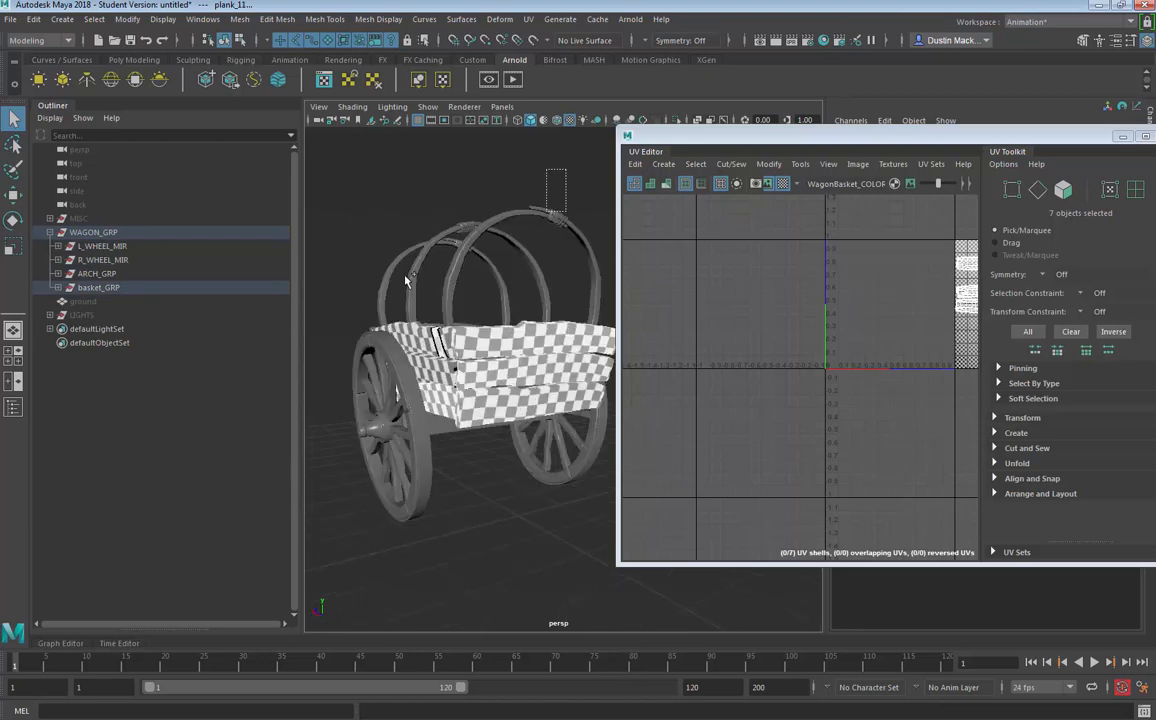
Step: Add the arches to the plank selection and examine the checker pattern across both
{"action": "left_click_drag", "start_coordinate": [405, 281], "coordinate": [404, 283], "text": "shift"}
{"action": "left_click_drag", "start_coordinate": [480, 312], "coordinate": [498, 307], "text": "alt"}
{"action": "right_click_drag", "start_coordinate": [498, 307], "coordinate": [548, 318], "text": "alt"}
{"action": "middle_click_drag", "start_coordinate": [548, 318], "coordinate": [557, 336], "text": "alt"}
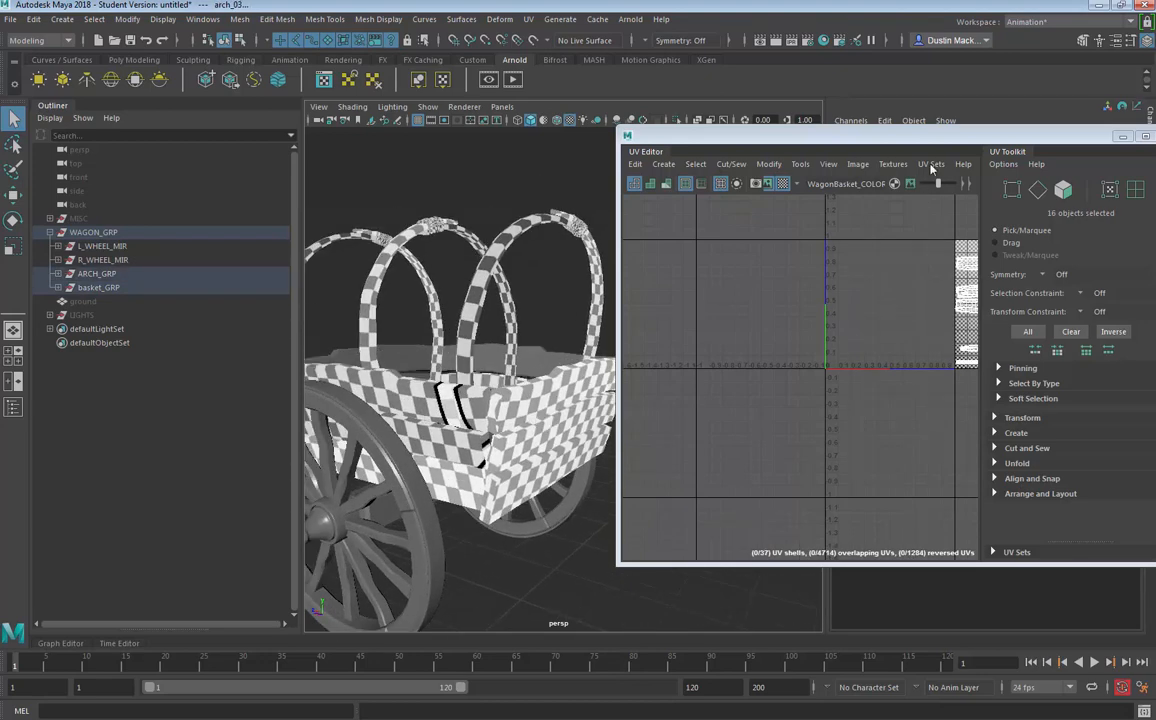
Step: Move the UV Editor window down and frame the U2V1 1002 tile holding the basket and arch shells
{"action": "left_click_drag", "start_coordinate": [943, 127], "coordinate": [910, 145]}
{"action": "middle_click_drag", "start_coordinate": [766, 312], "coordinate": [640, 350], "text": "alt"}
{"action": "right_click_drag", "start_coordinate": [640, 350], "coordinate": [947, 338], "text": "alt"}
{"action": "middle_click_drag", "start_coordinate": [947, 338], "coordinate": [699, 307], "text": "alt"}
{"action": "left_click_drag", "start_coordinate": [470, 366], "coordinate": [474, 346], "text": "alt"}
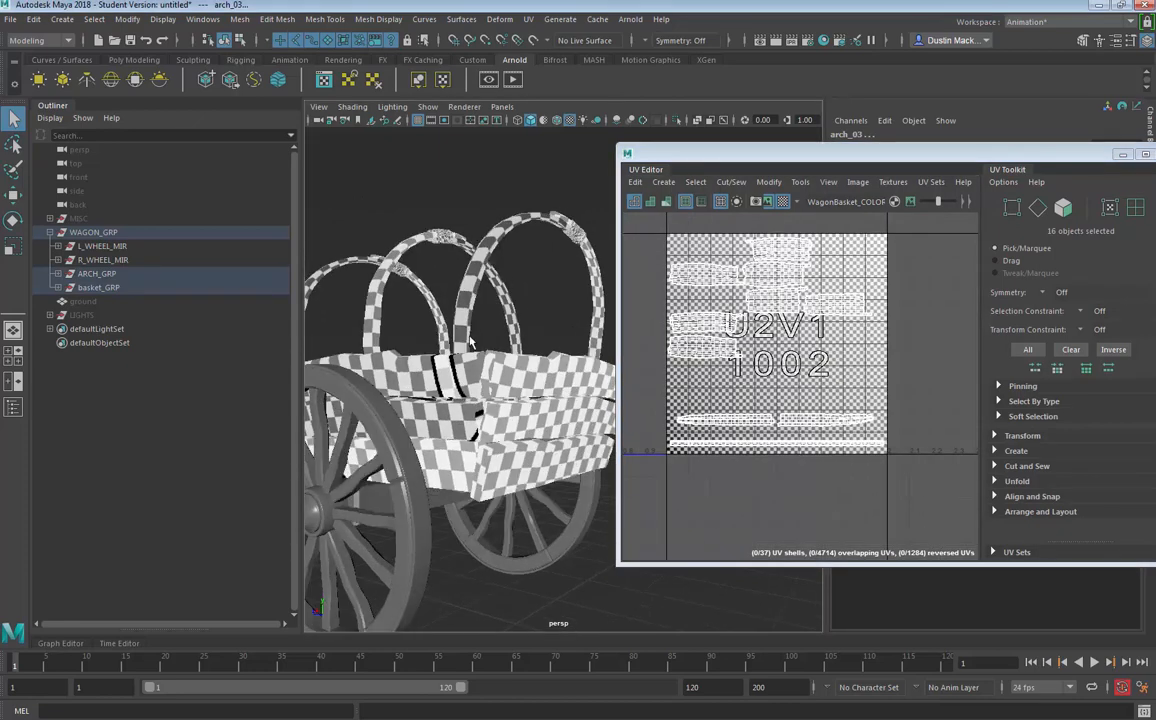
Step: Select all the wagon's meshes and compare the checker size on the wheels with the basket
{"action": "right_click_drag", "start_coordinate": [527, 348], "coordinate": [235, 340], "text": "alt"}
{"action": "left_click_drag", "start_coordinate": [390, 265], "coordinate": [720, 534]}
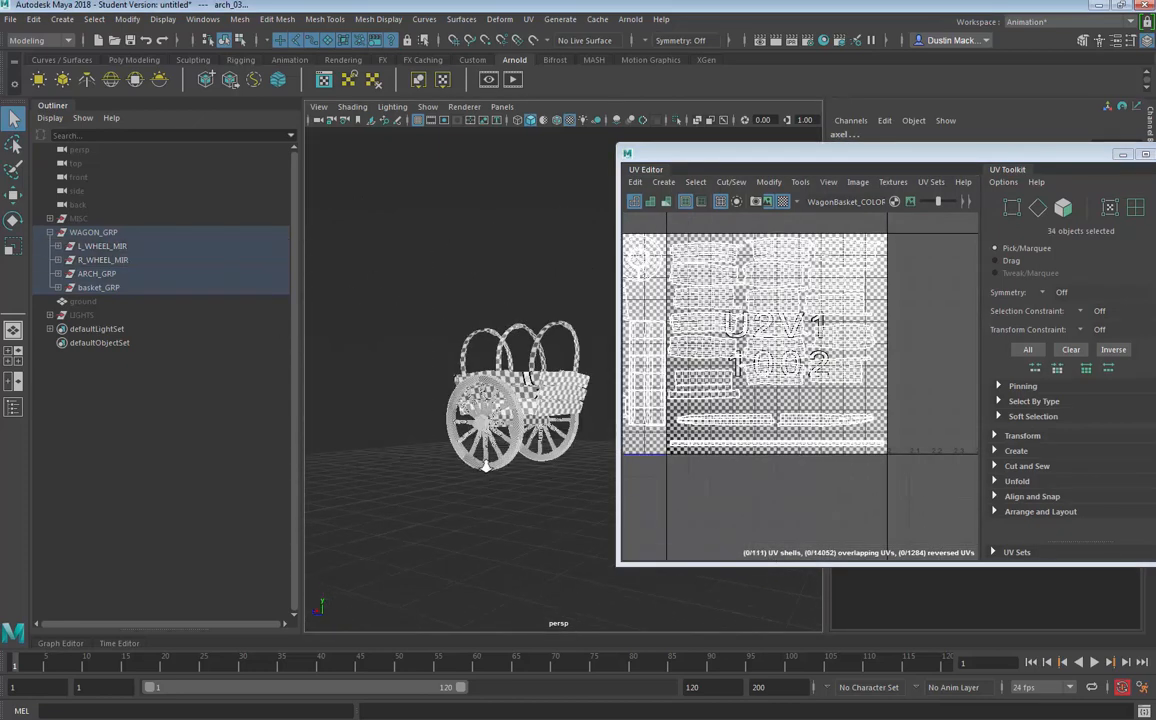
{"action": "right_click_drag", "start_coordinate": [487, 467], "coordinate": [660, 440], "text": "alt"}
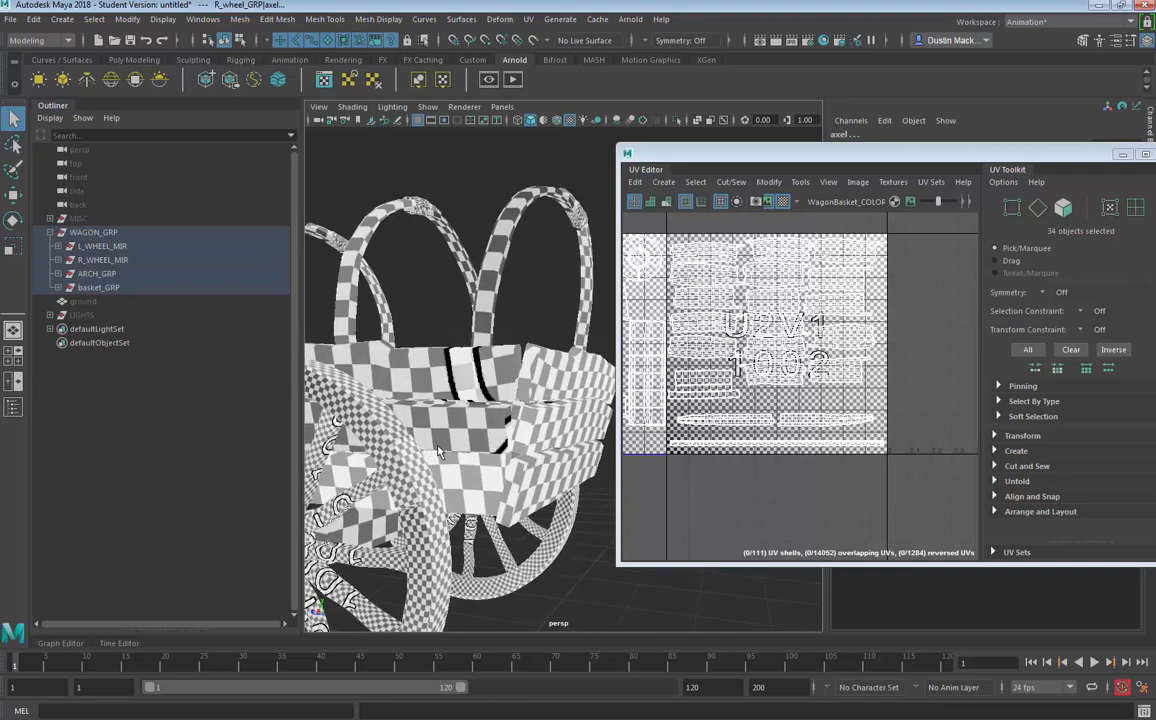
Step: Select the basket's three side planks and try enlarging the UV shell of the lowest one, plank_3
{"action": "left_click", "coordinate": [445, 369]}
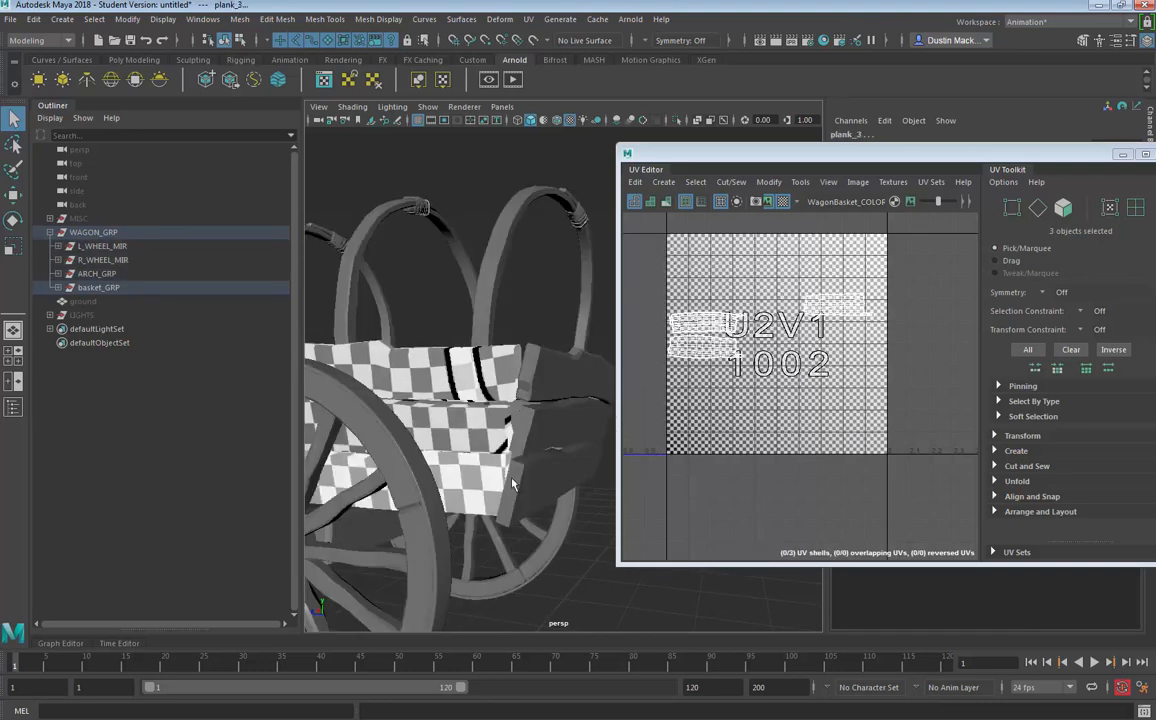
{"action": "right_click_drag", "start_coordinate": [741, 397], "coordinate": [764, 372], "text": "alt"}
{"action": "right_click_drag", "start_coordinate": [846, 281], "coordinate": [789, 261]}
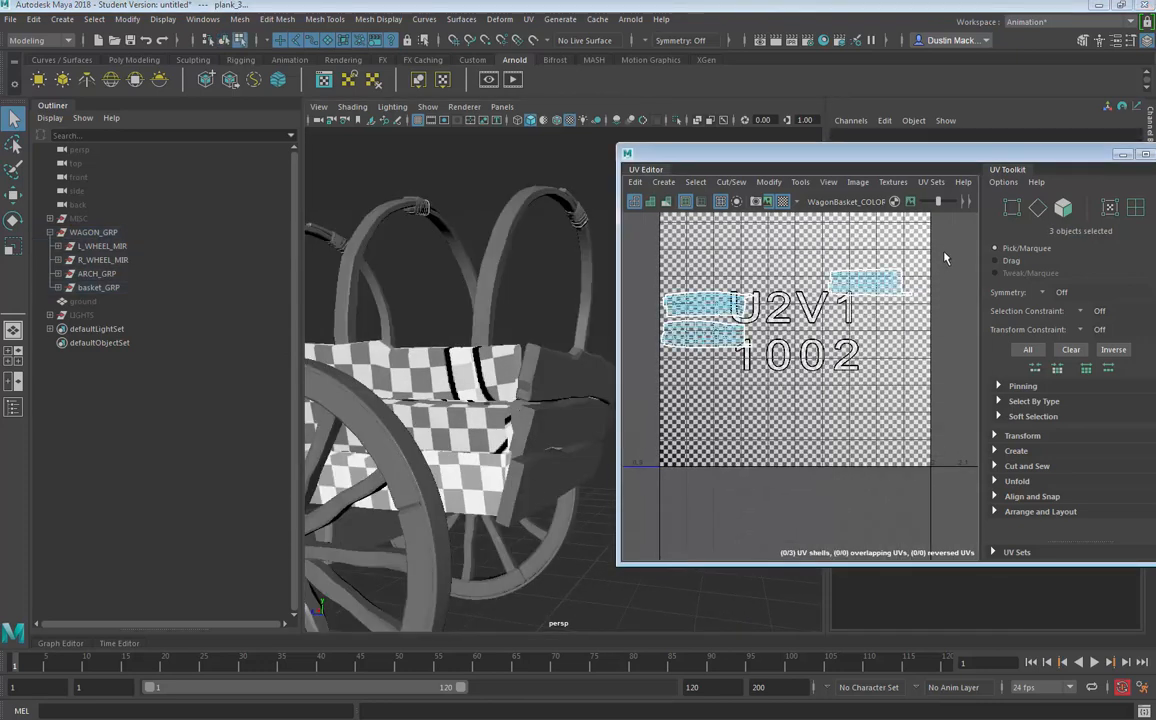
{"action": "left_click_drag", "start_coordinate": [954, 250], "coordinate": [1092, 300]}
{"action": "key", "text": "r"}
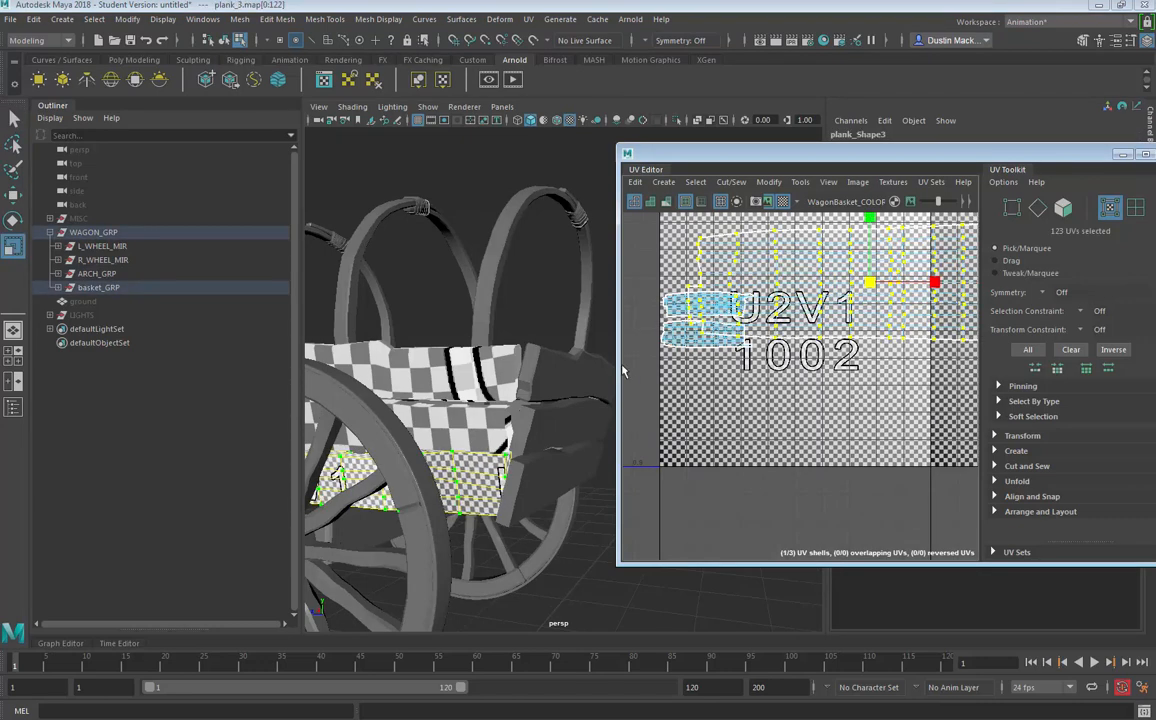
Step: Return to object selection and select the three side planks to compare their checker sizes
{"action": "left_click_drag", "start_coordinate": [560, 385], "coordinate": [460, 400], "text": "alt"}
{"action": "right_click_drag", "start_coordinate": [460, 393], "coordinate": [513, 328]}
{"action": "left_click", "coordinate": [464, 413]}
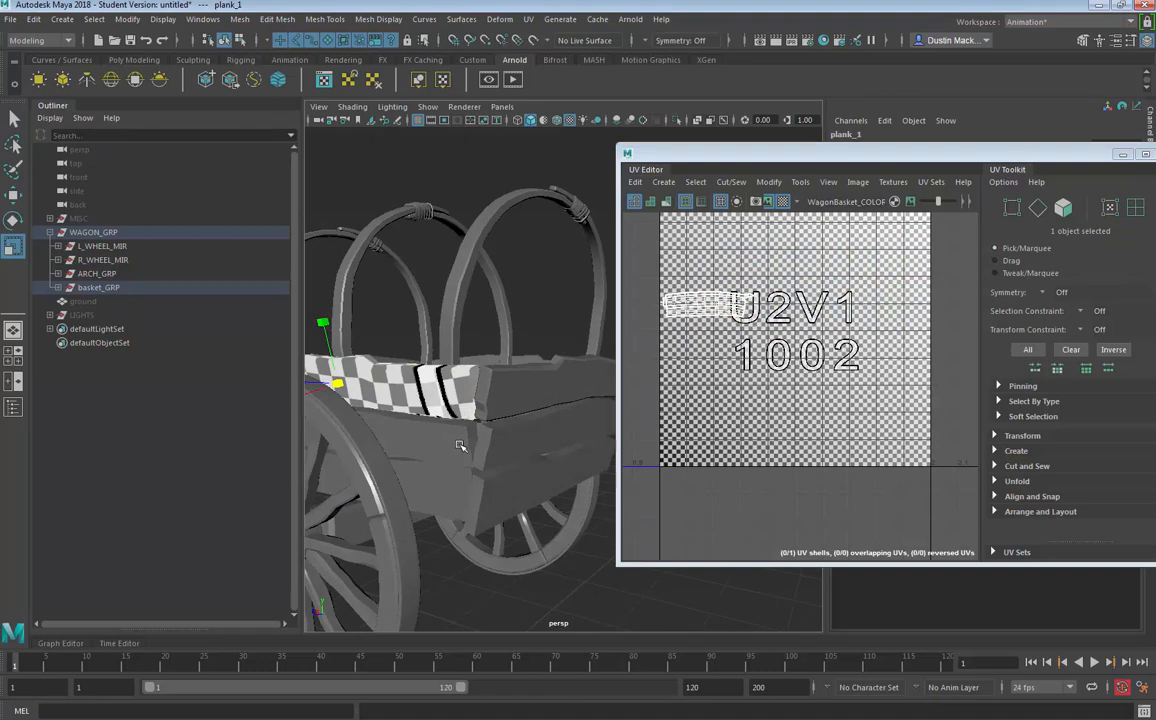
{"action": "left_click", "coordinate": [460, 446], "text": "shift"}
{"action": "left_click", "coordinate": [463, 515], "text": "shift"}
{"action": "left_click_drag", "start_coordinate": [464, 525], "coordinate": [512, 464], "text": "alt"}
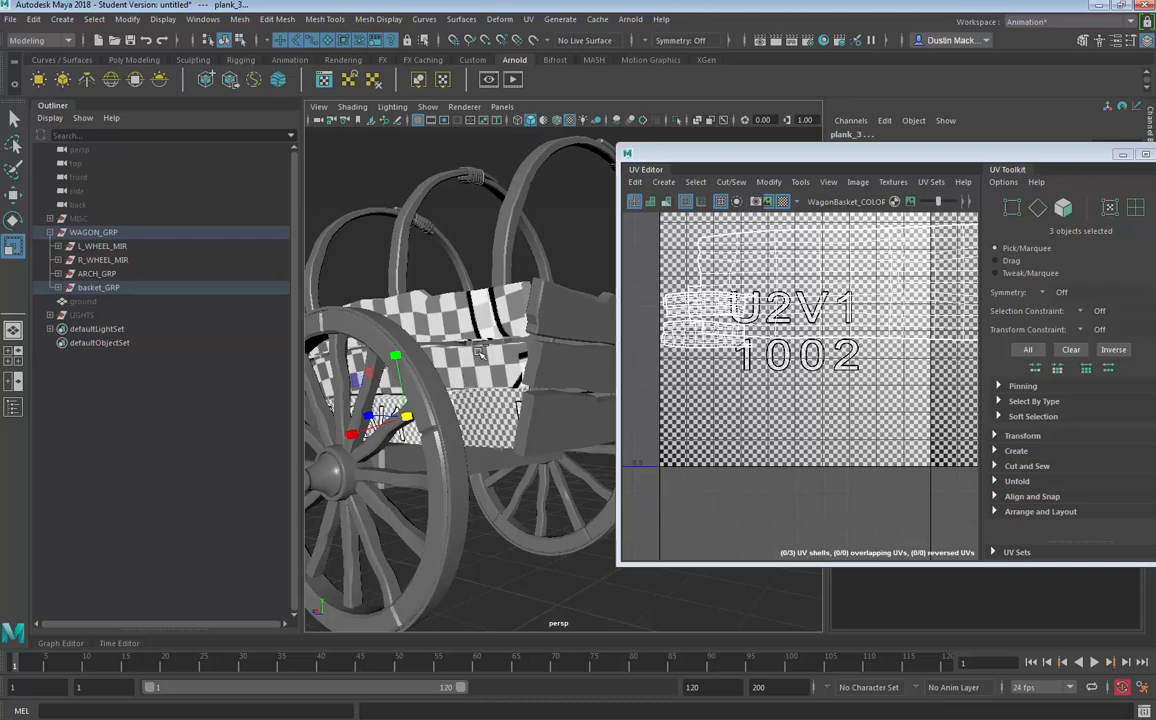
Step: Undo the enlargement of the lowest side plank's UV shell
{"action": "key", "text": "ctrl+z"}
{"action": "key", "text": "ctrl+z"}
{"action": "key", "text": "ctrl+z"}
{"action": "key", "text": "ctrl+z"}
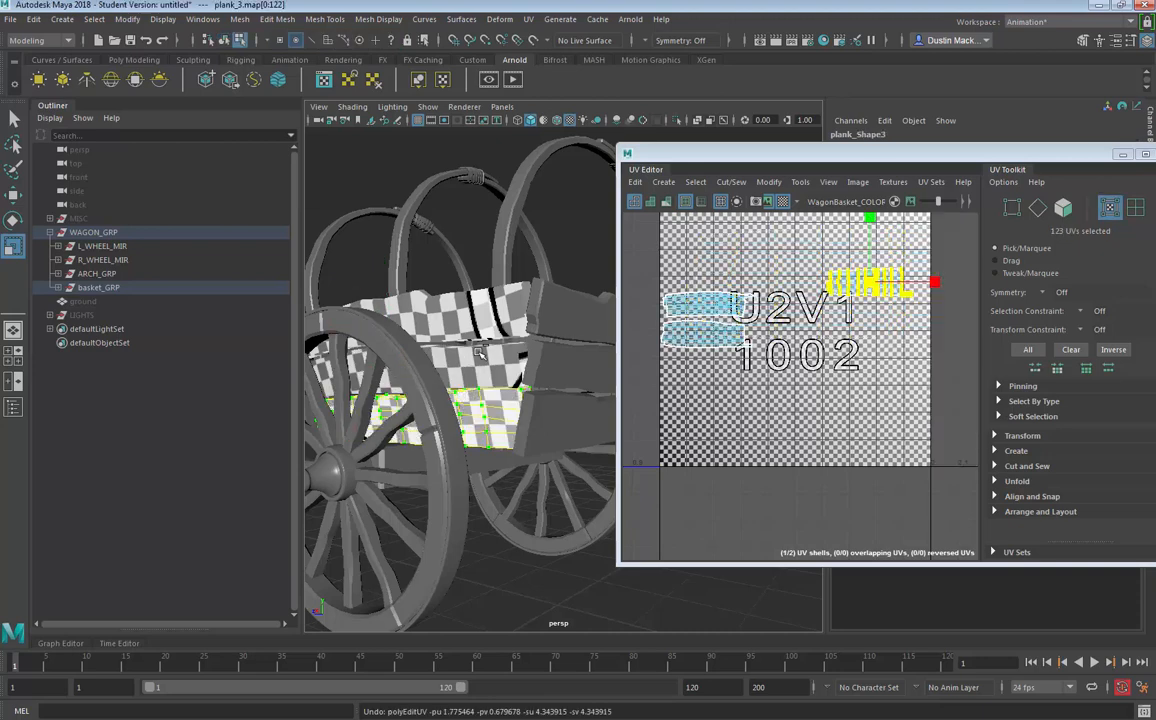
{"action": "key", "text": "ctrl+z"}
Step: Return to object selection and select the upper two side planks, plank_1 and plank_2, to view their checker pattern
{"action": "left_click_drag", "start_coordinate": [478, 356], "coordinate": [484, 357], "text": "alt"}
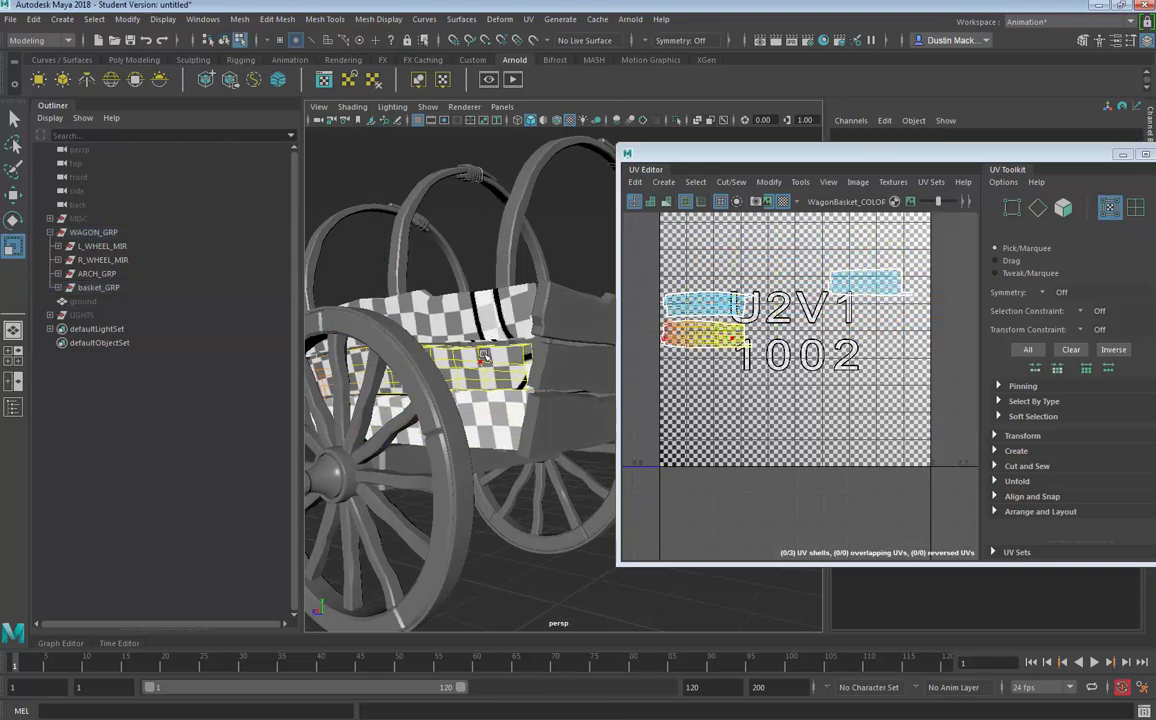
{"action": "right_click_drag", "start_coordinate": [483, 310], "coordinate": [550, 265]}
{"action": "left_click", "coordinate": [550, 266]}
{"action": "left_click", "coordinate": [498, 310]}
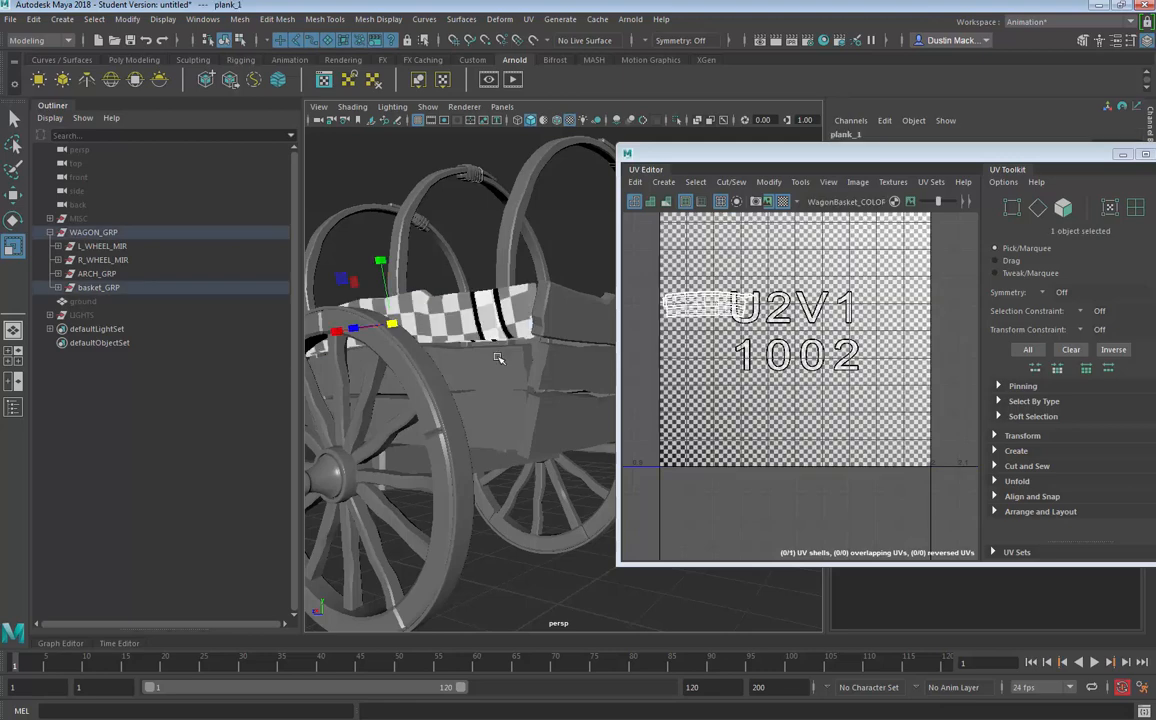
{"action": "left_click", "coordinate": [498, 380], "text": "shift"}
Step: Select all the wagon's meshes and frame both UV tiles in the UV Editor
{"action": "right_click_drag", "start_coordinate": [267, 412], "coordinate": [236, 378], "text": "alt"}
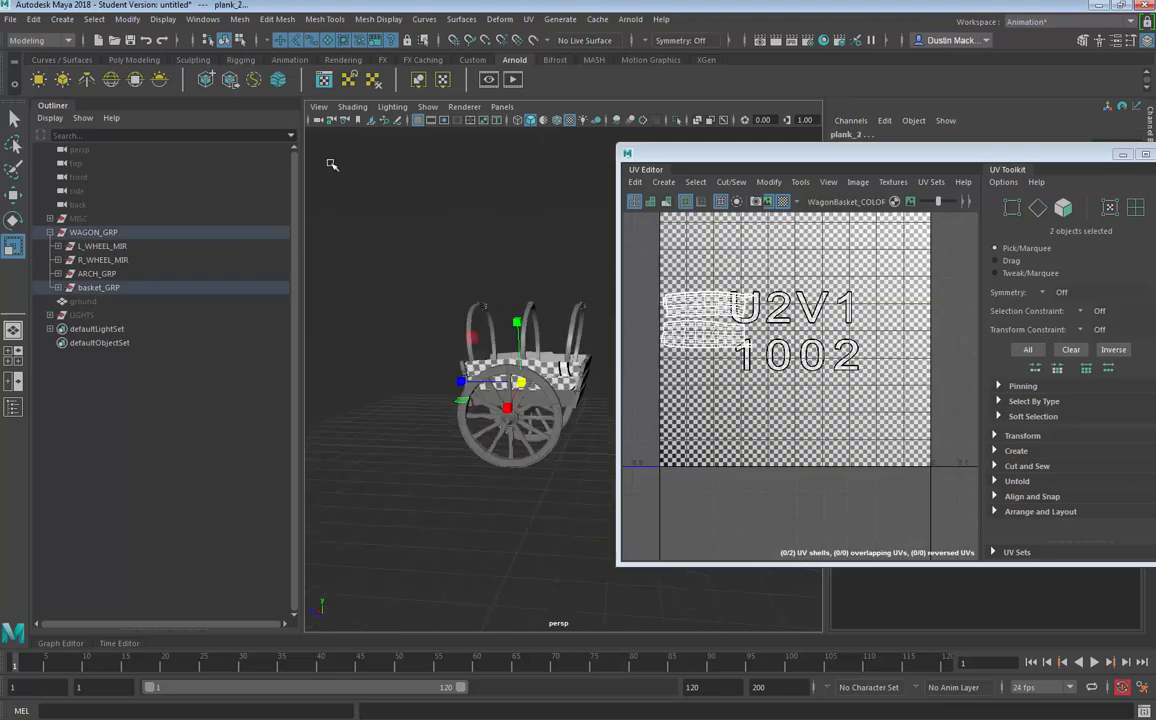
{"action": "left_click_drag", "start_coordinate": [332, 161], "coordinate": [650, 449]}
{"action": "middle_click_drag", "start_coordinate": [543, 490], "coordinate": [472, 511], "text": "alt"}
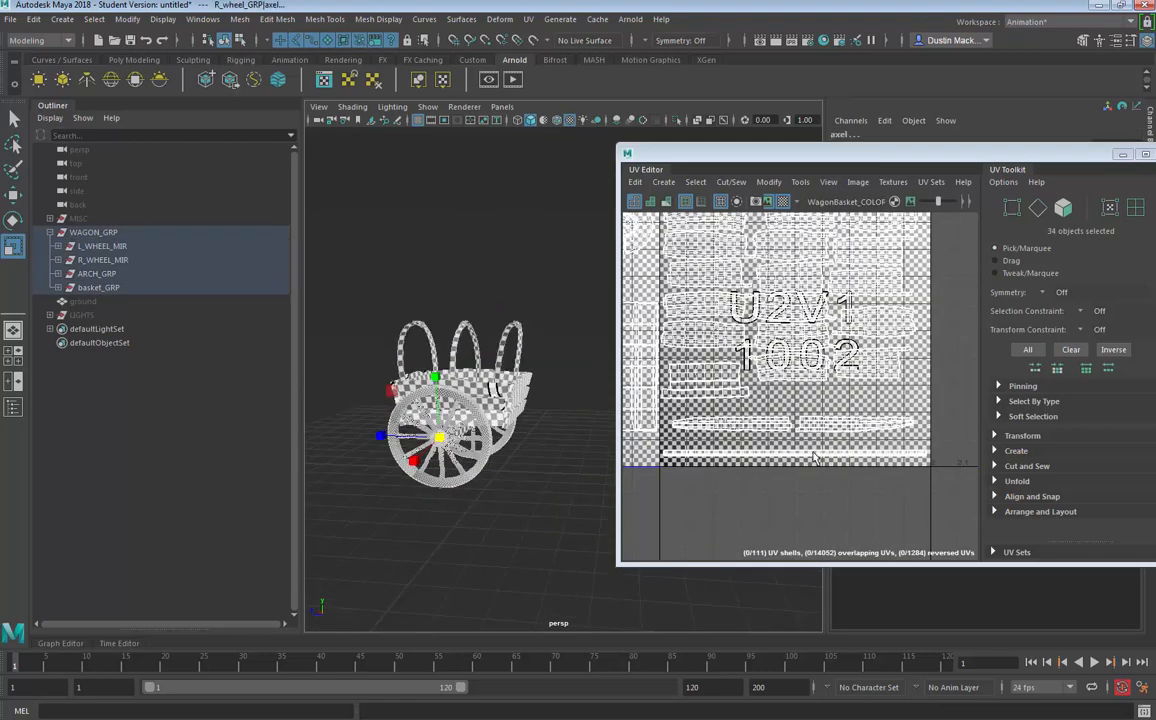
{"action": "right_click_drag", "start_coordinate": [825, 405], "coordinate": [735, 392], "text": "alt"}
{"action": "middle_click_drag", "start_coordinate": [735, 392], "coordinate": [823, 415], "text": "alt"}
{"action": "right_click_drag", "start_coordinate": [823, 415], "coordinate": [866, 385], "text": "alt"}
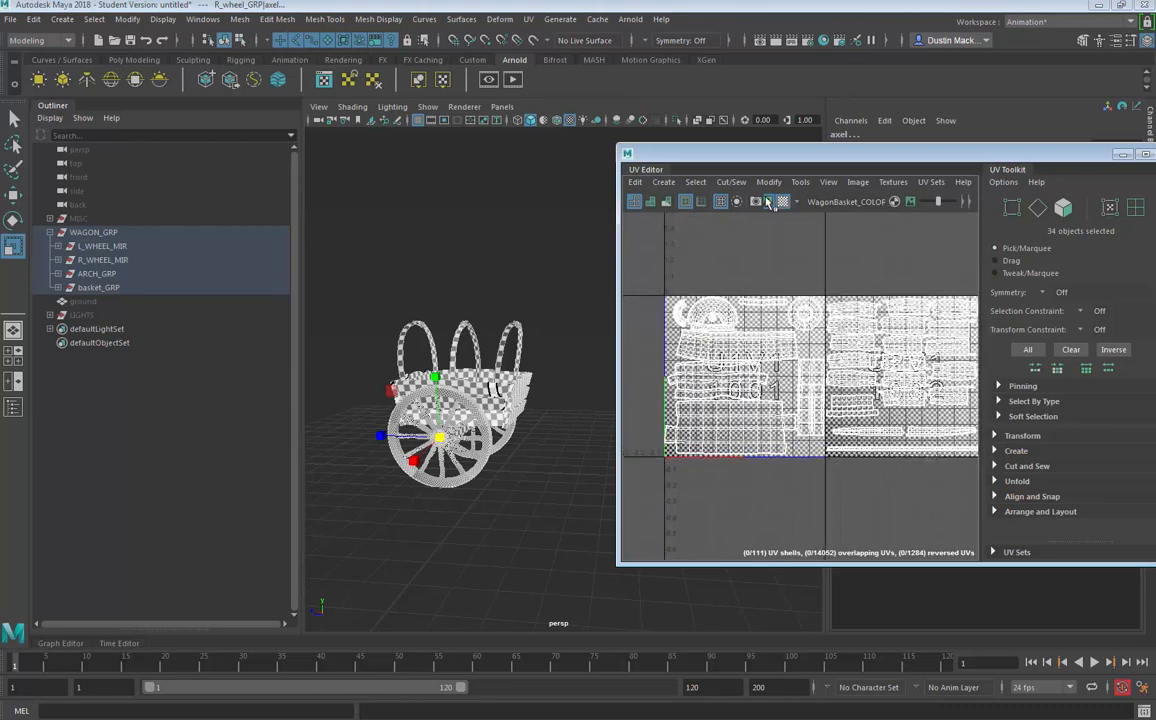
Step: Turn off the texture image and checker map display in the UV Editor, and widen and reposition its window
{"action": "left_click", "coordinate": [769, 201]}
{"action": "left_click", "coordinate": [780, 202]}
{"action": "middle_click_drag", "start_coordinate": [857, 383], "coordinate": [832, 372], "text": "alt"}
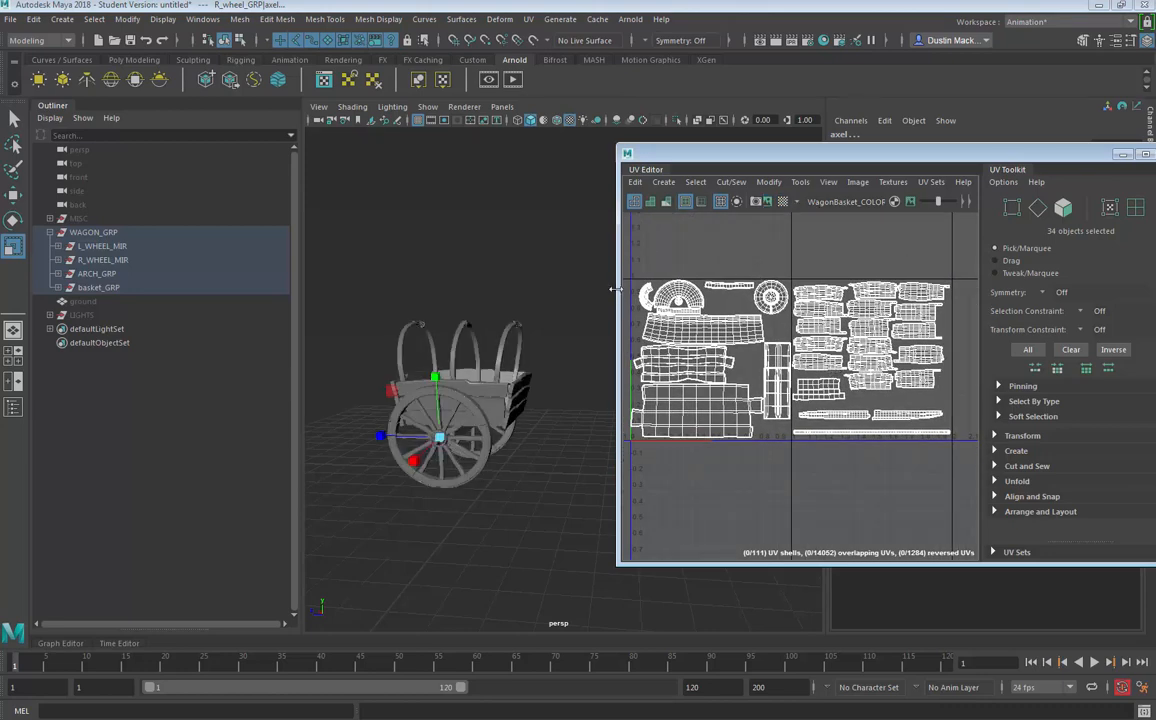
{"action": "left_click_drag", "start_coordinate": [564, 296], "coordinate": [560, 305]}
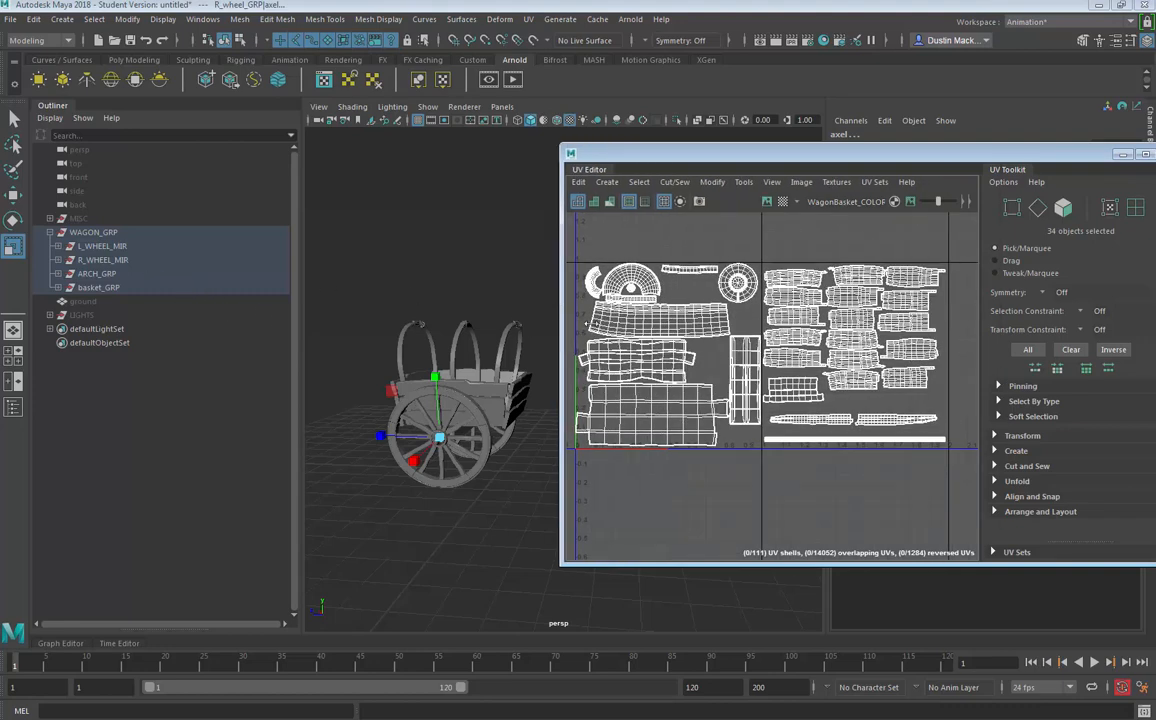
{"action": "left_click_drag", "start_coordinate": [769, 160], "coordinate": [743, 160]}
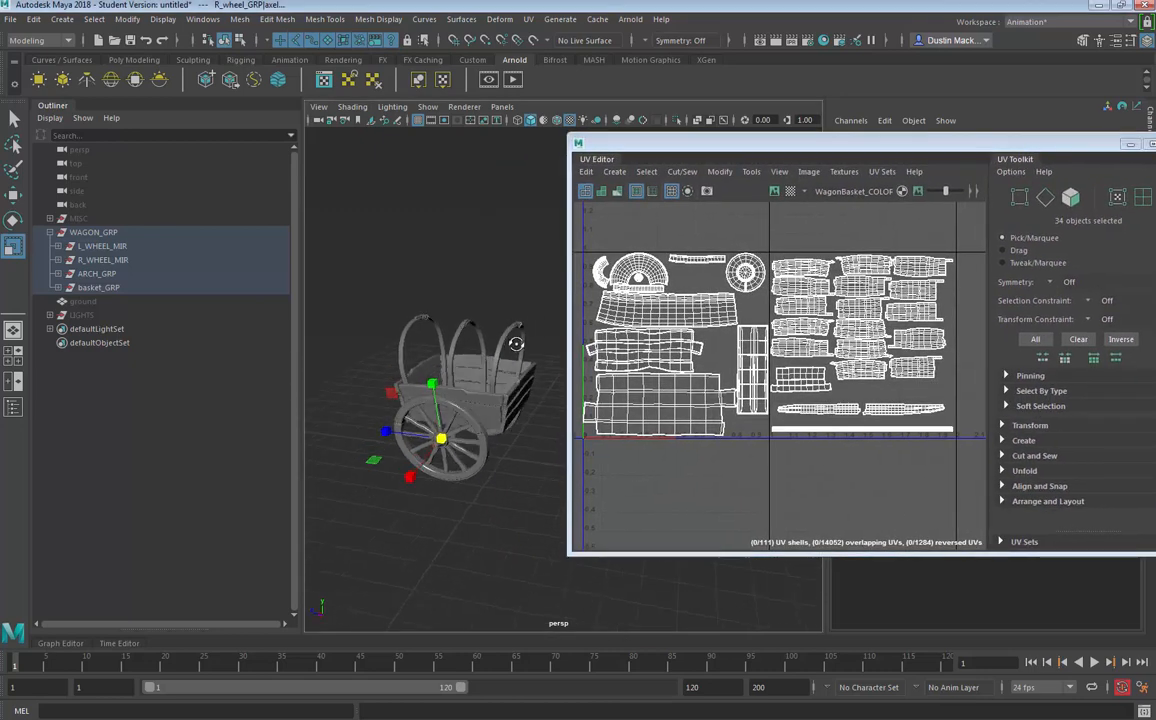